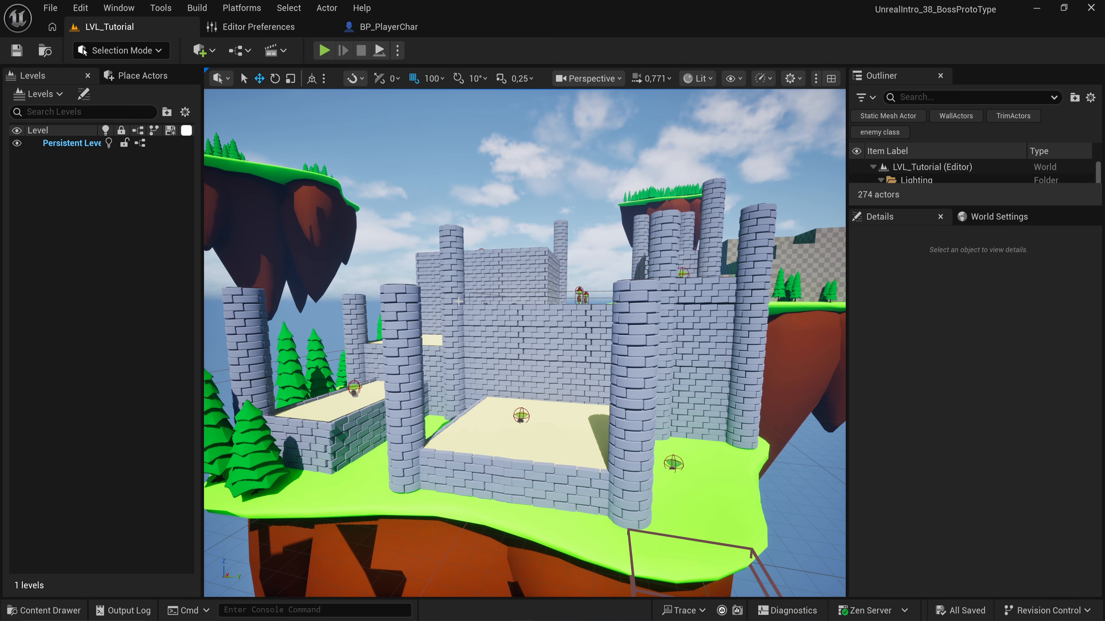
# Create a new level from the Basic template
pyautogui.moveTo(518, 292); pyautogui.dragTo(524, 307, button='right')
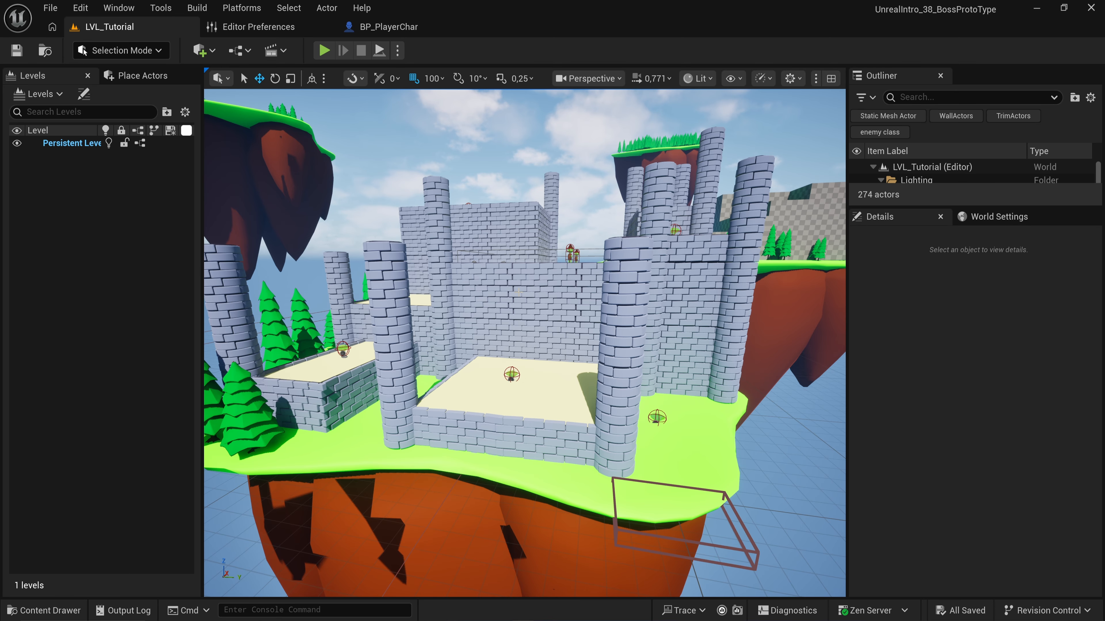
pyautogui.hotkey('ctrl', 'space')
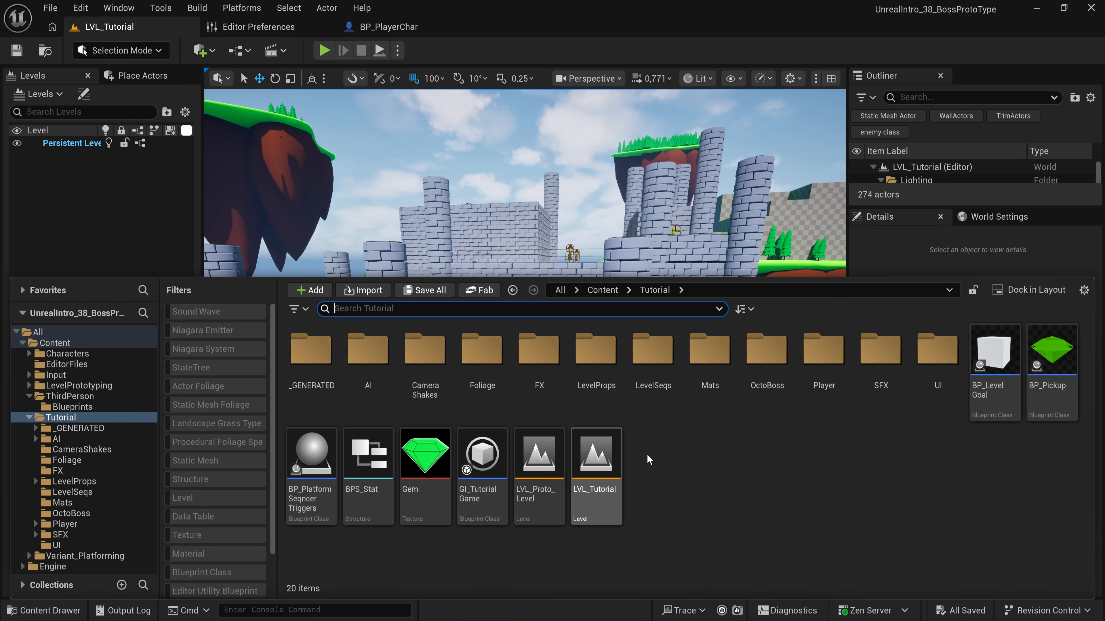
pyautogui.click(50, 8)
pyautogui.click(98, 59)
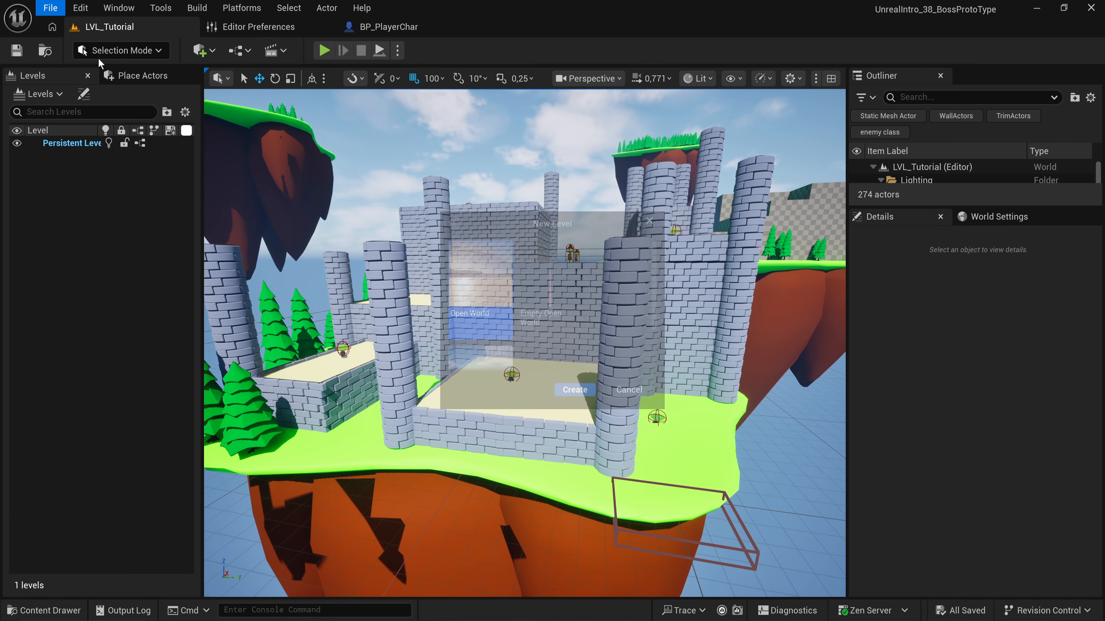
pyautogui.scroll(-2, 488, 329)
pyautogui.click(483, 330)
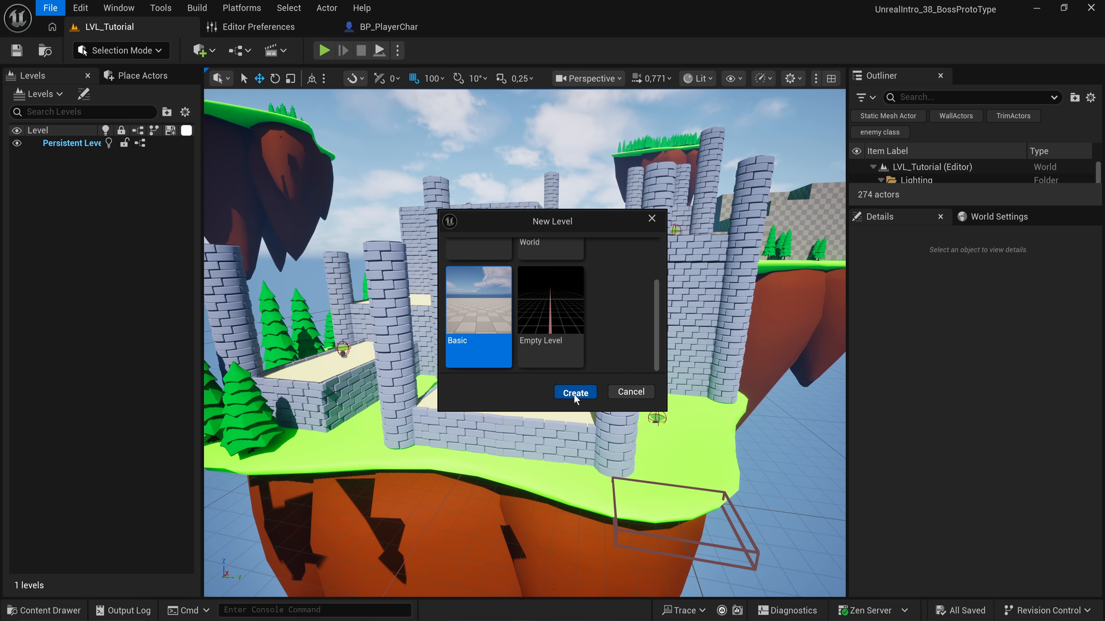
pyautogui.click(574, 393)
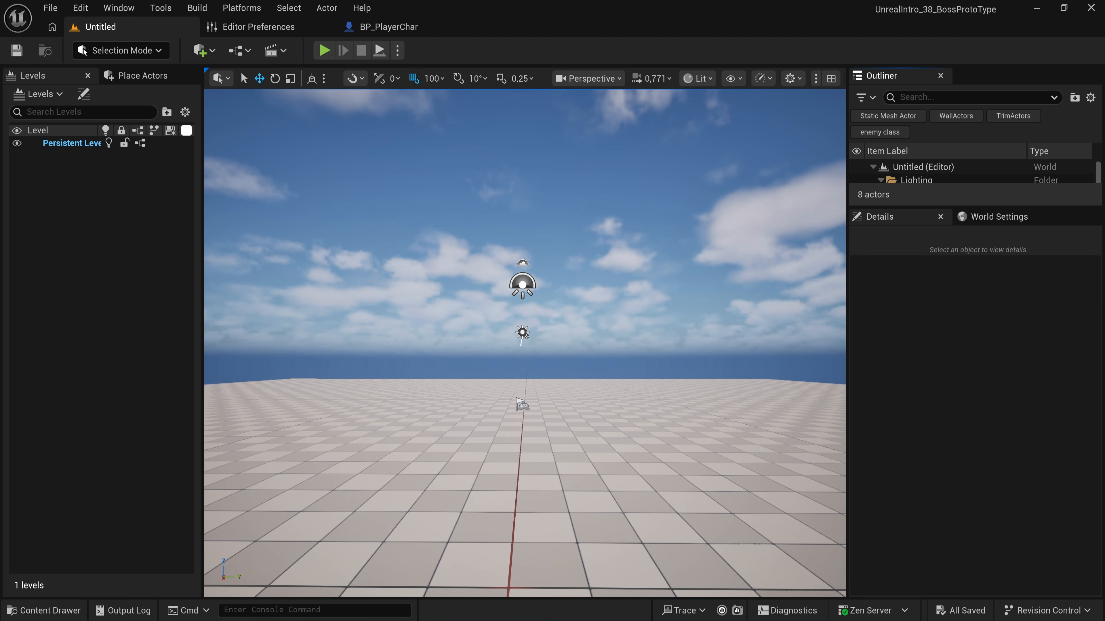
# Delete the Floor mesh from the new level
pyautogui.moveTo(601, 315); pyautogui.dragTo(626, 376, button='right')
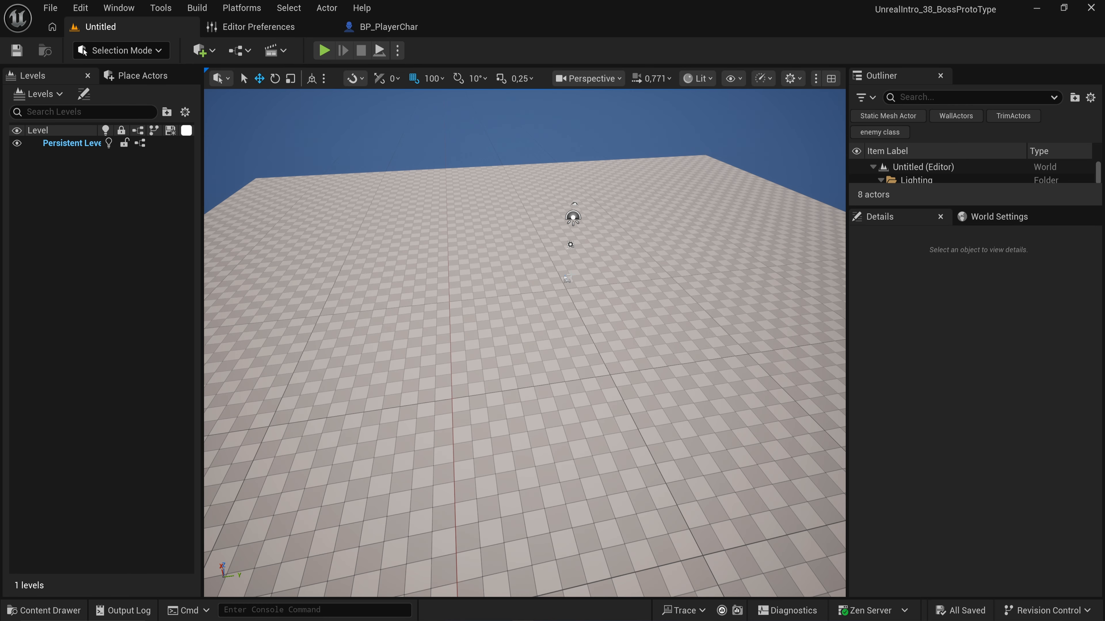
pyautogui.click(567, 278)
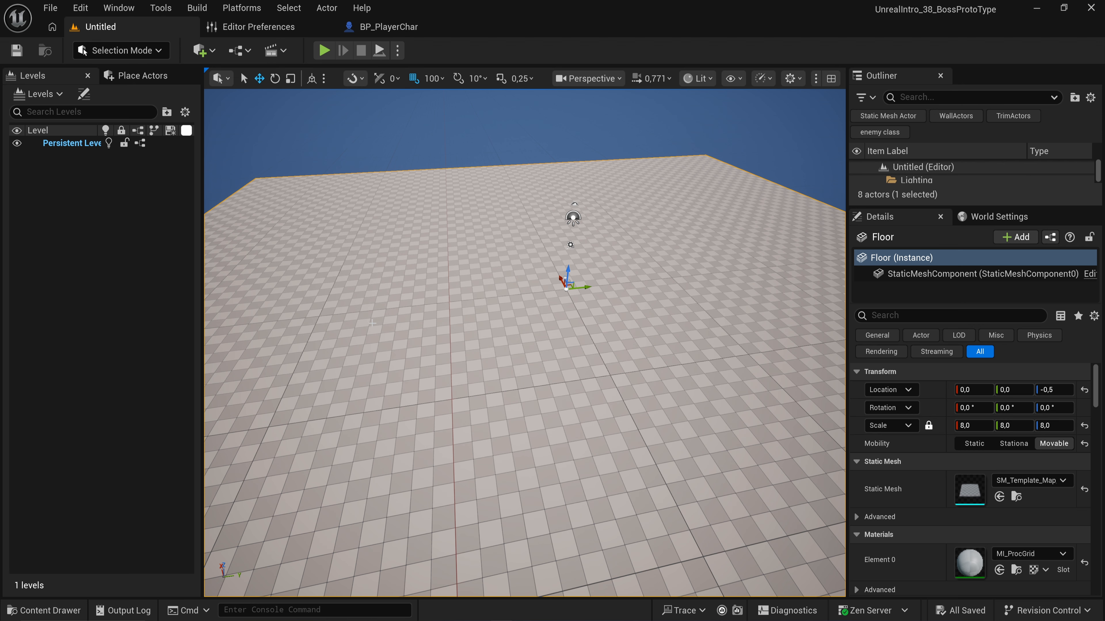
pyautogui.moveTo(484, 331); pyautogui.dragTo(467, 327, button='right')
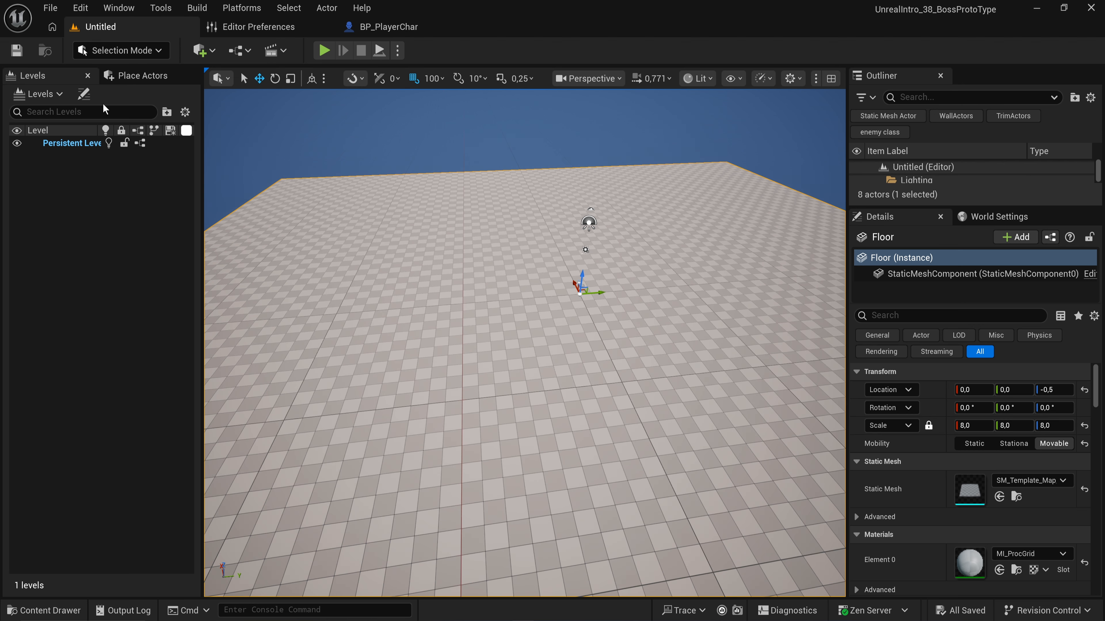
pyautogui.moveTo(614, 298); pyautogui.dragTo(653, 296, button='right')
pyautogui.press('Delete')
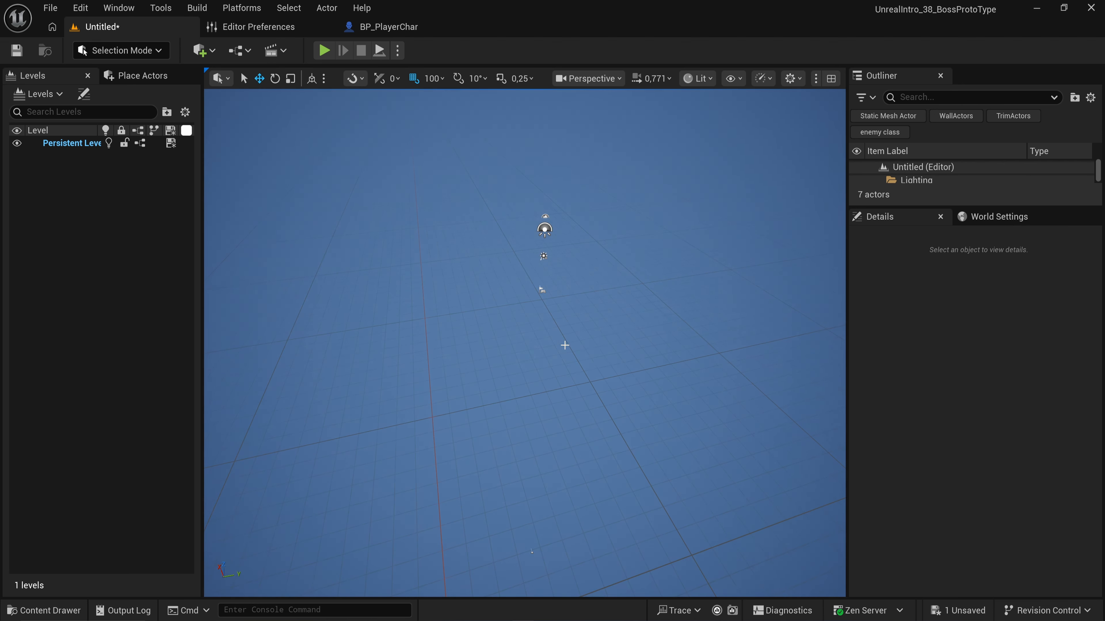
# Place a Box geometry brush in the level and reset its location to the origin
pyautogui.click(120, 50)
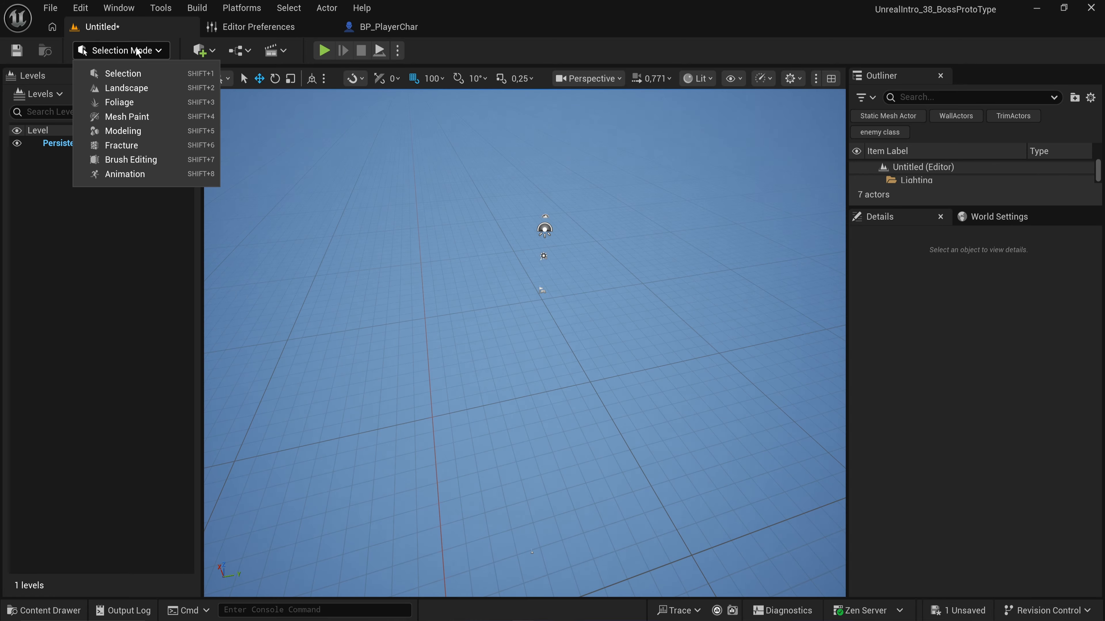
pyautogui.click(43, 243)
pyautogui.click(128, 76)
pyautogui.click(24, 446)
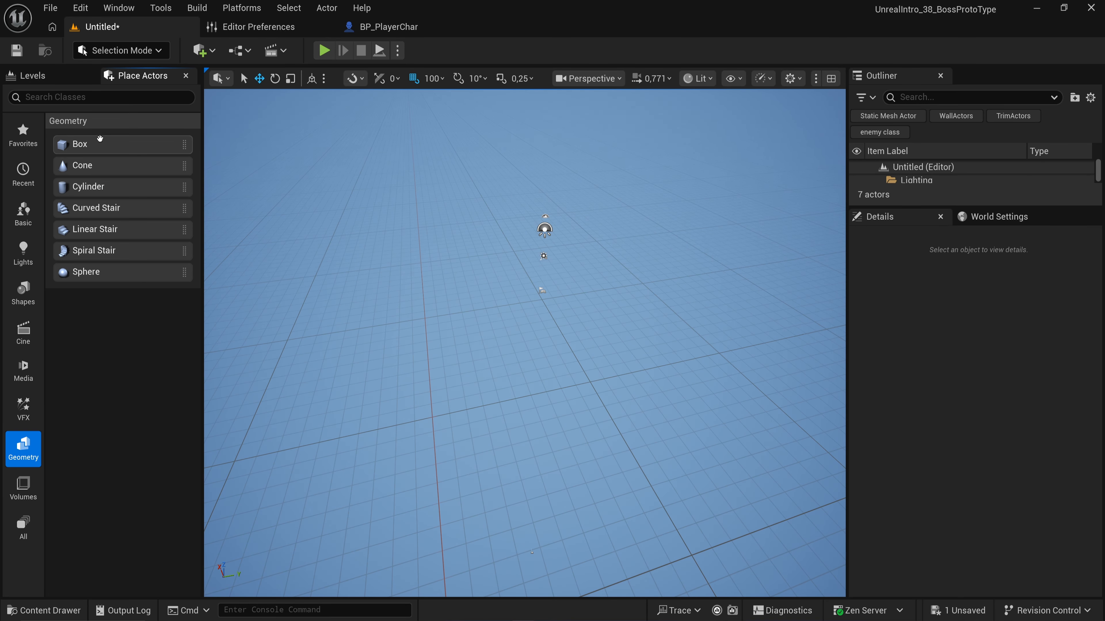
pyautogui.moveTo(101, 144)
pyautogui.mouseDown()
pyautogui.moveTo(646, 345)
pyautogui.moveTo(626, 347)
pyautogui.mouseUp()
pyautogui.click(1084, 390)
pyautogui.click(122, 51)
pyautogui.click(132, 160)
pyautogui.click(130, 50)
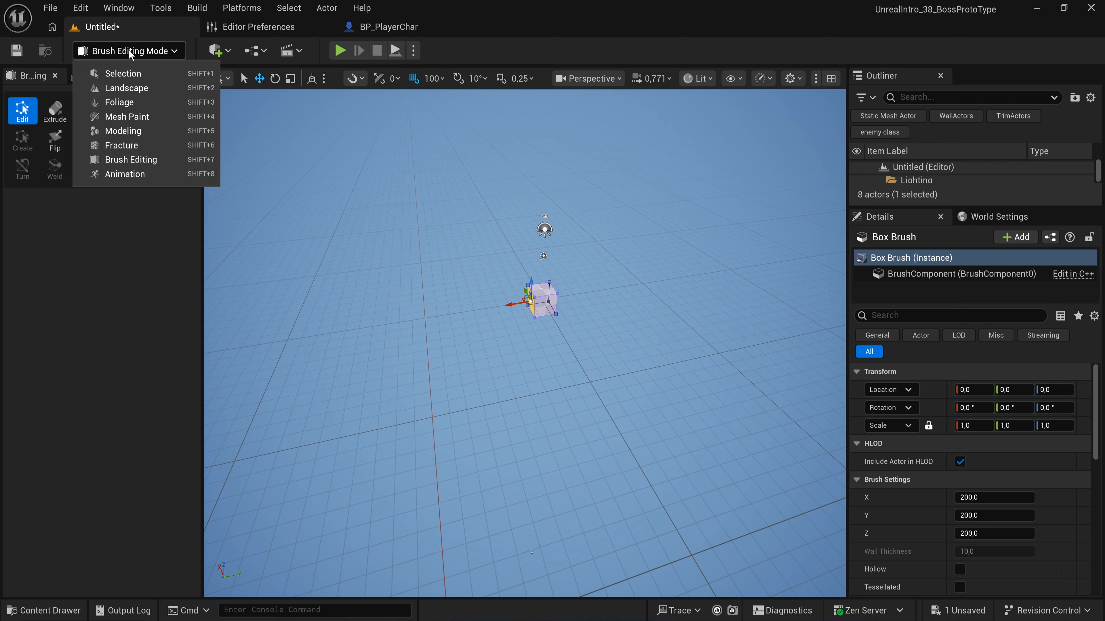
pyautogui.click(137, 74)
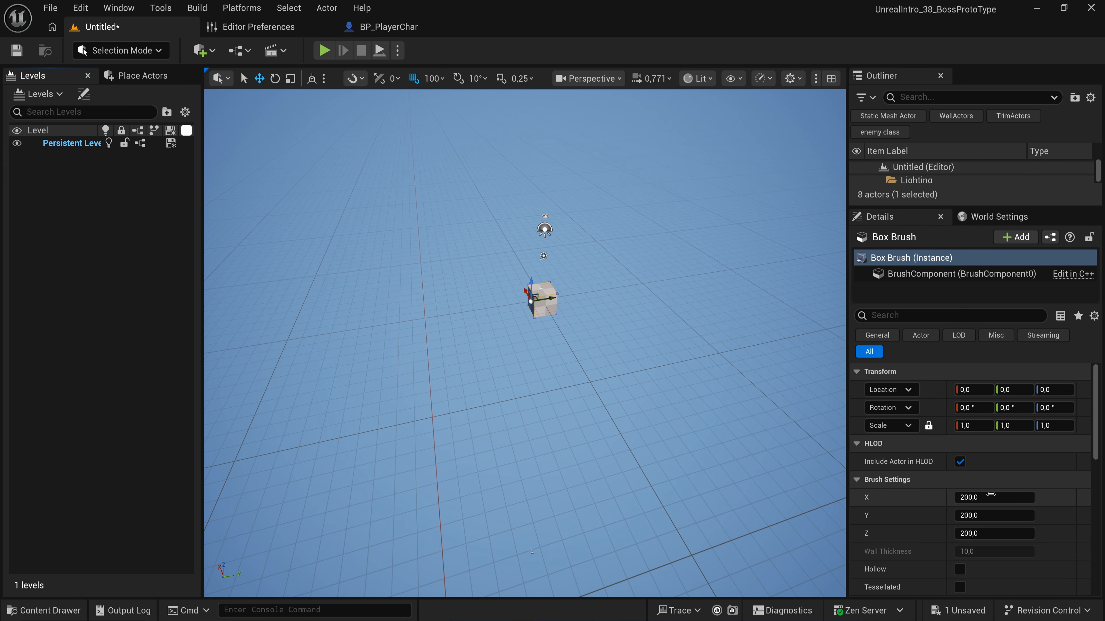
# Set the box brush's size to 1200 in X and 2000 in Y
pyautogui.moveTo(974, 498)
pyautogui.mouseDown()
pyautogui.moveTo(1062, 496)
pyautogui.moveTo(1084, 469)
pyautogui.mouseUp()
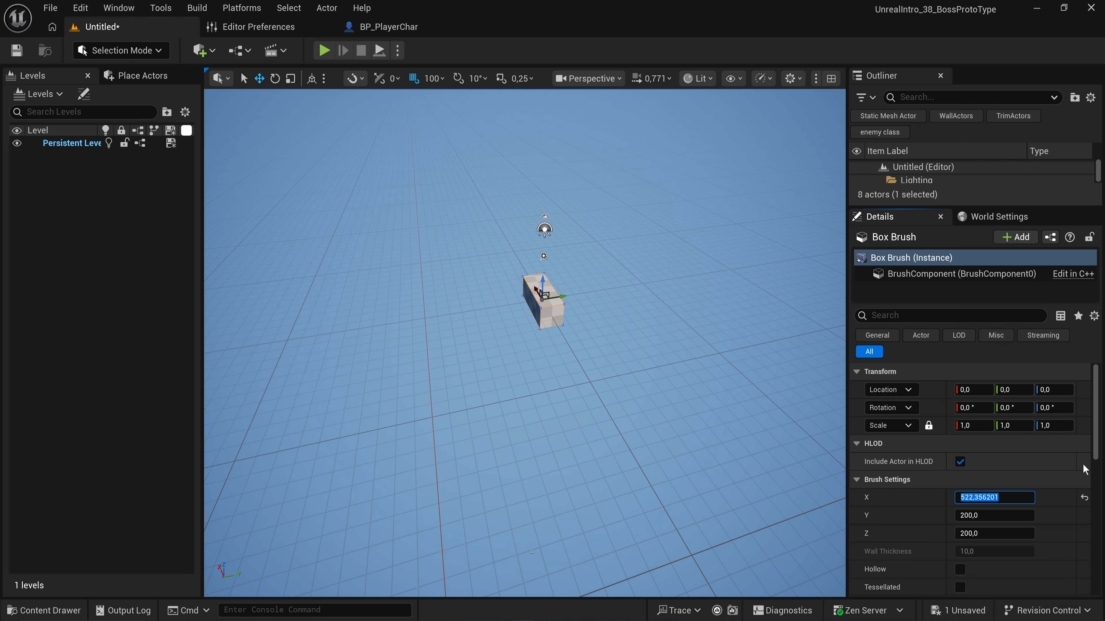
pyautogui.write('1200')
pyautogui.press('Return')
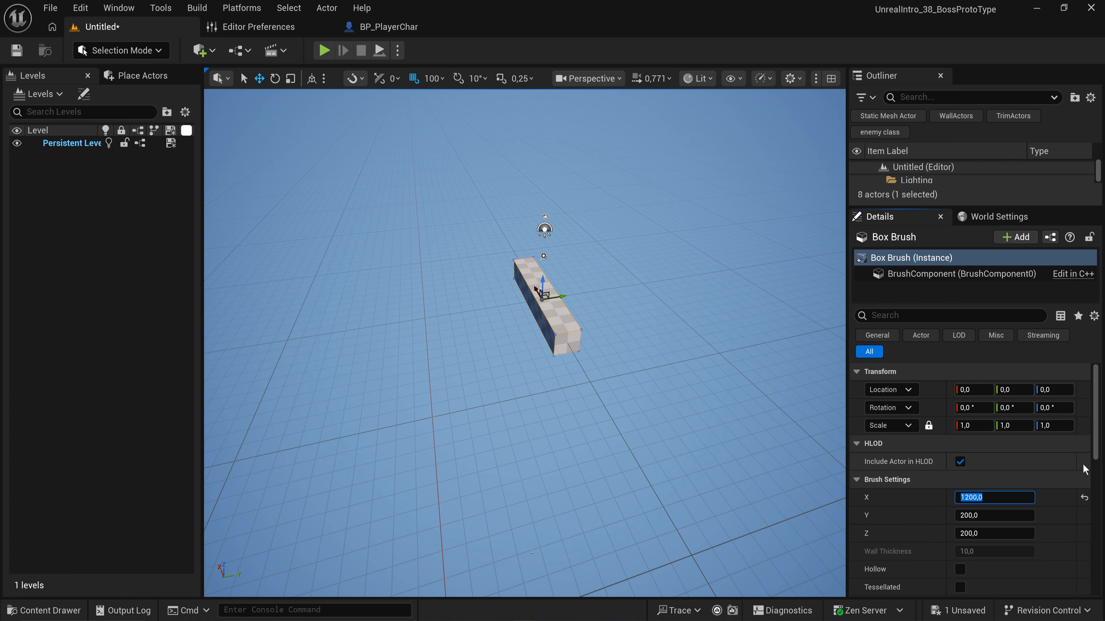
pyautogui.click(996, 515)
pyautogui.write('2000')
pyautogui.press('Return')
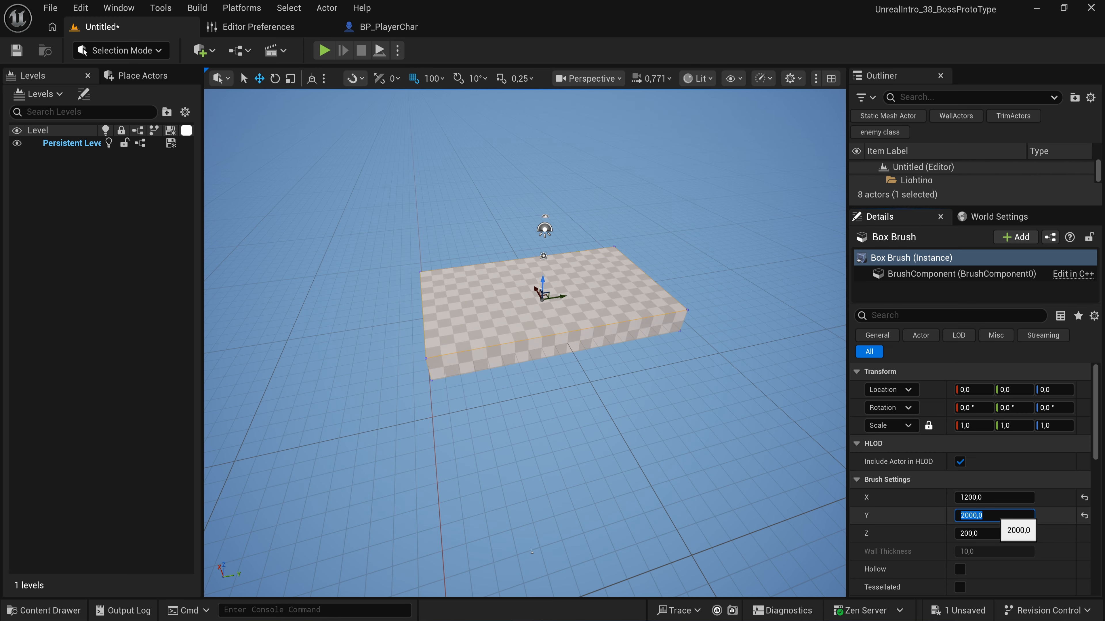
# Raise the PlayerStart above the box brush and snap it down onto the brush's upper surface
pyautogui.moveTo(540, 348); pyautogui.dragTo(535, 329, button='right')
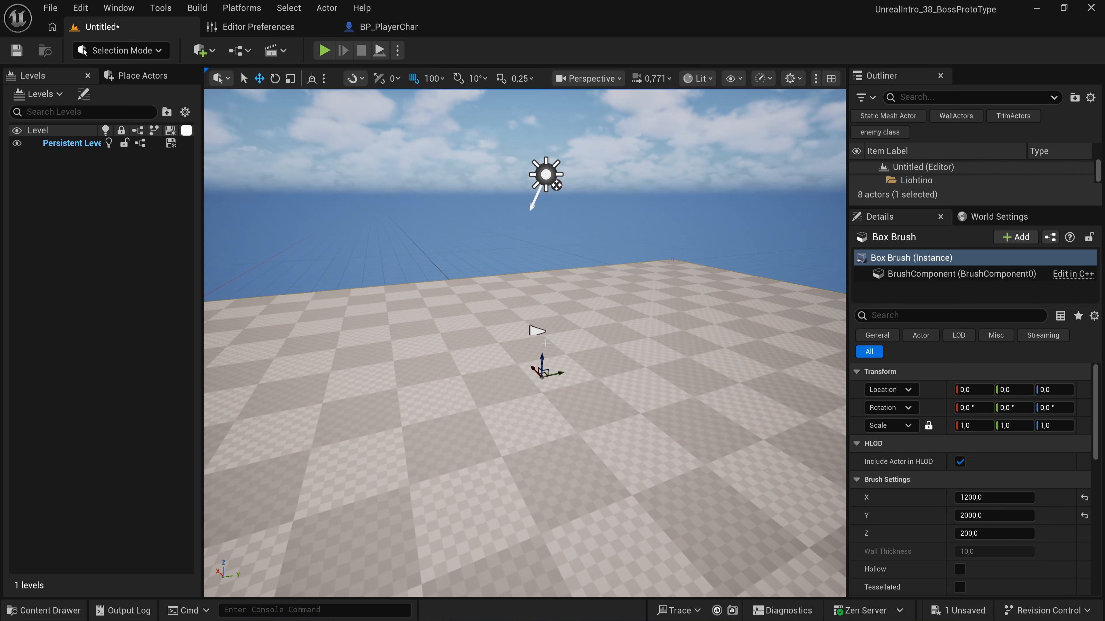
pyautogui.click(535, 329)
pyautogui.scroll(-5, 538, 327)
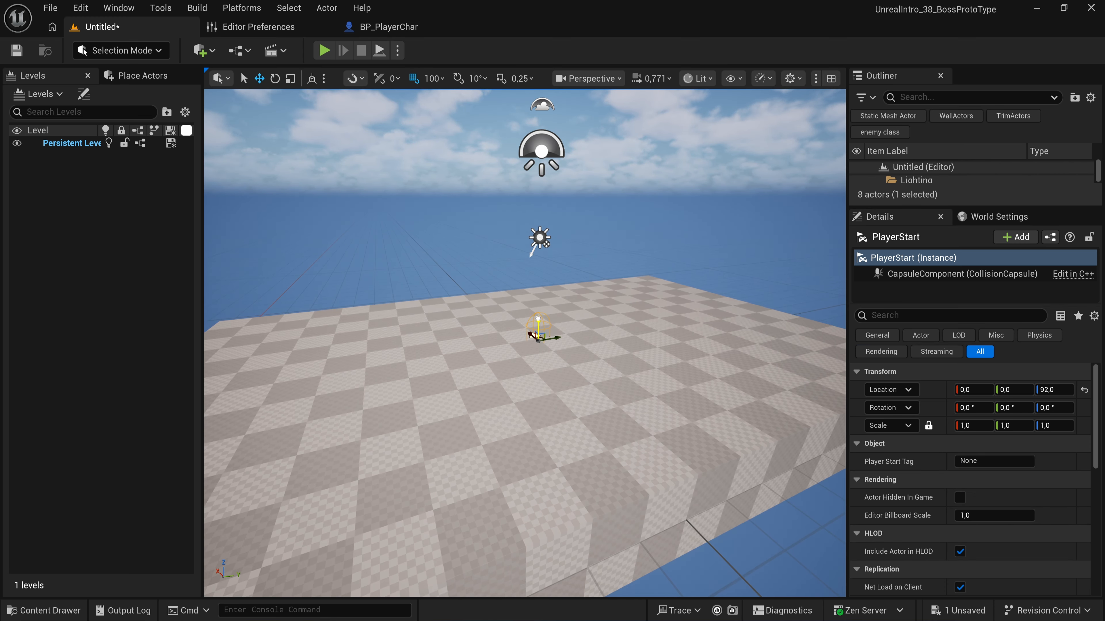
pyautogui.moveTo(540, 317); pyautogui.dragTo(541, 216)
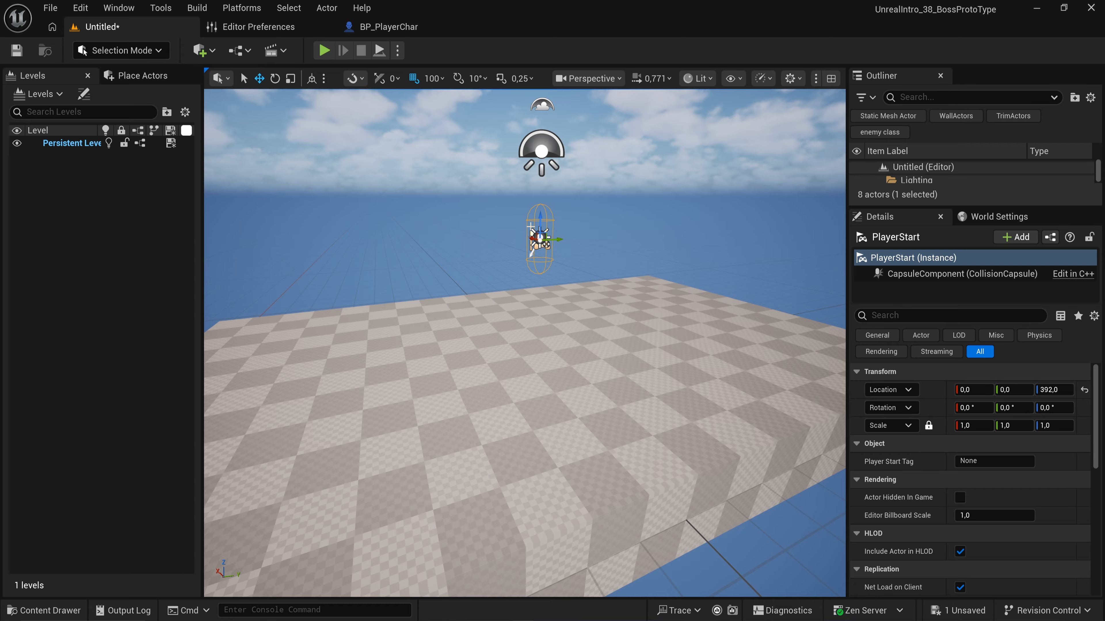
pyautogui.press('End')
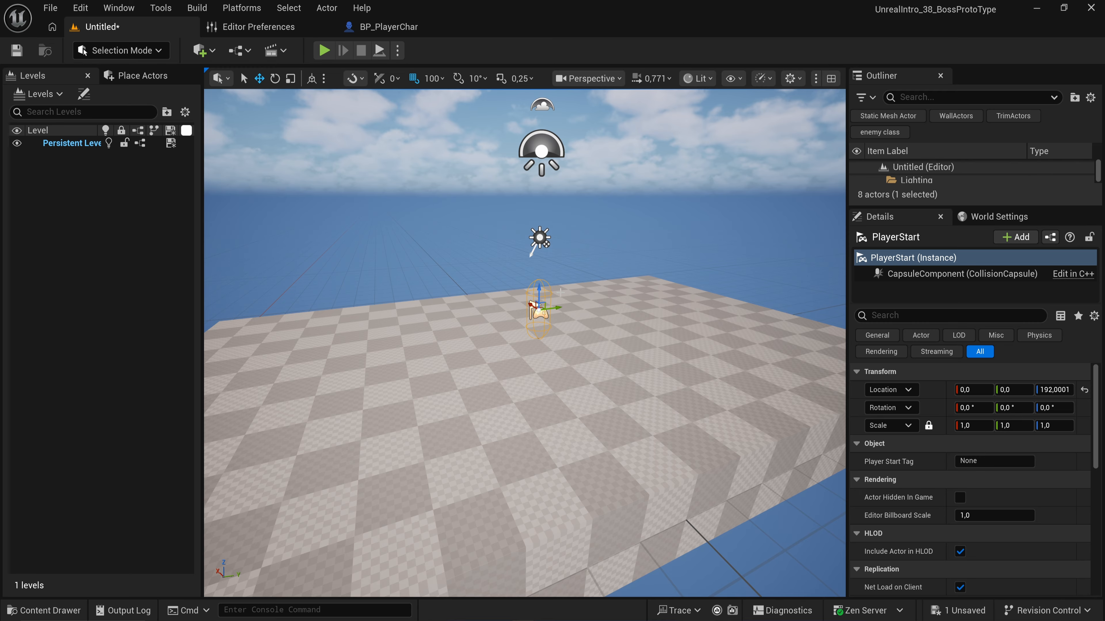
# Play-test the level by running the character around the platform, then stop the session and close the message log
pyautogui.press('s')
pyautogui.moveTo(526, 234); pyautogui.dragTo(533, 233, button='right')
pyautogui.click(323, 51)
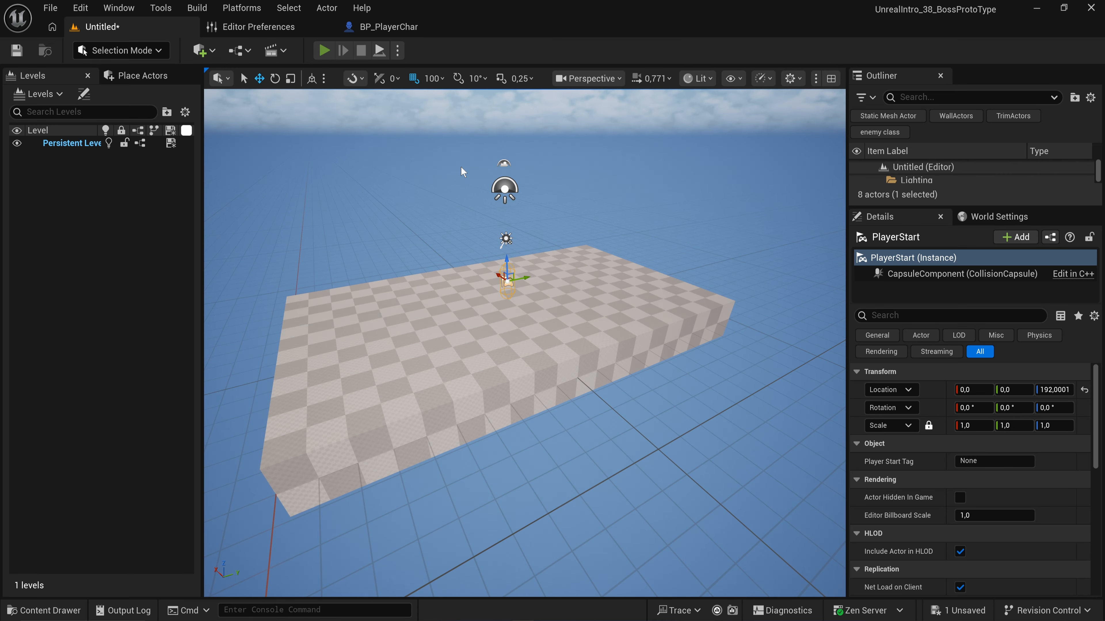
pyautogui.press('w')
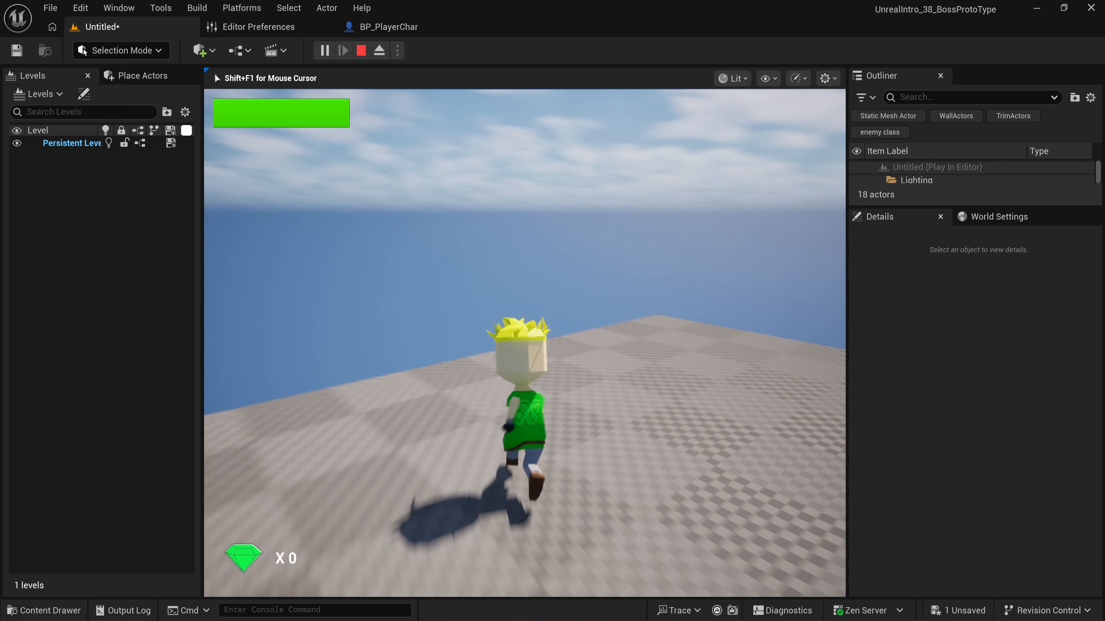
pyautogui.press('w')
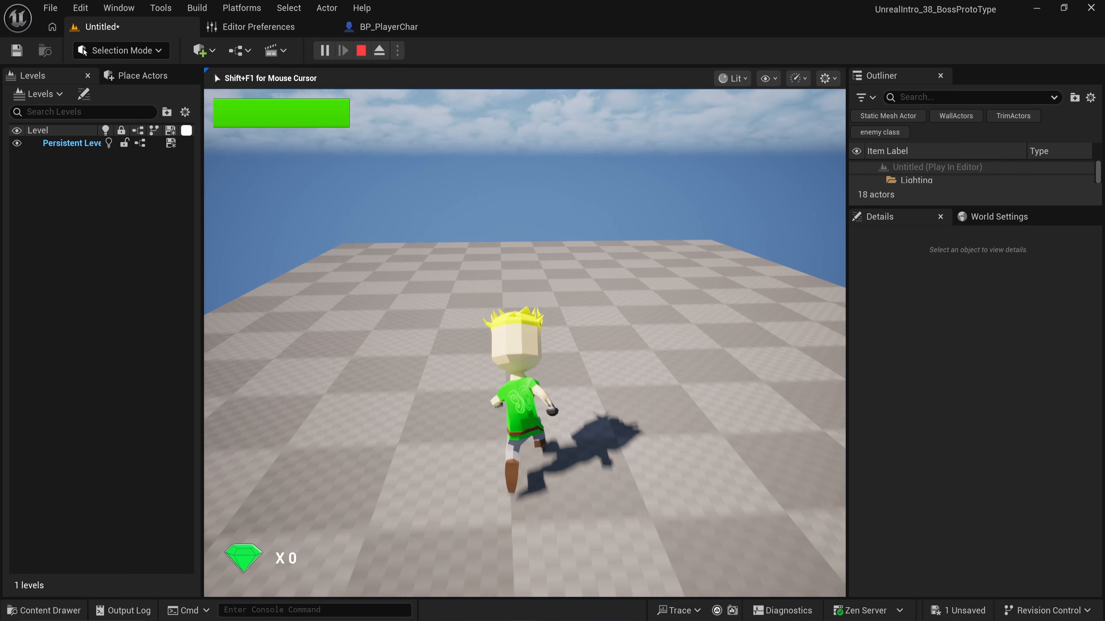
pyautogui.press('a')
pyautogui.press('d')
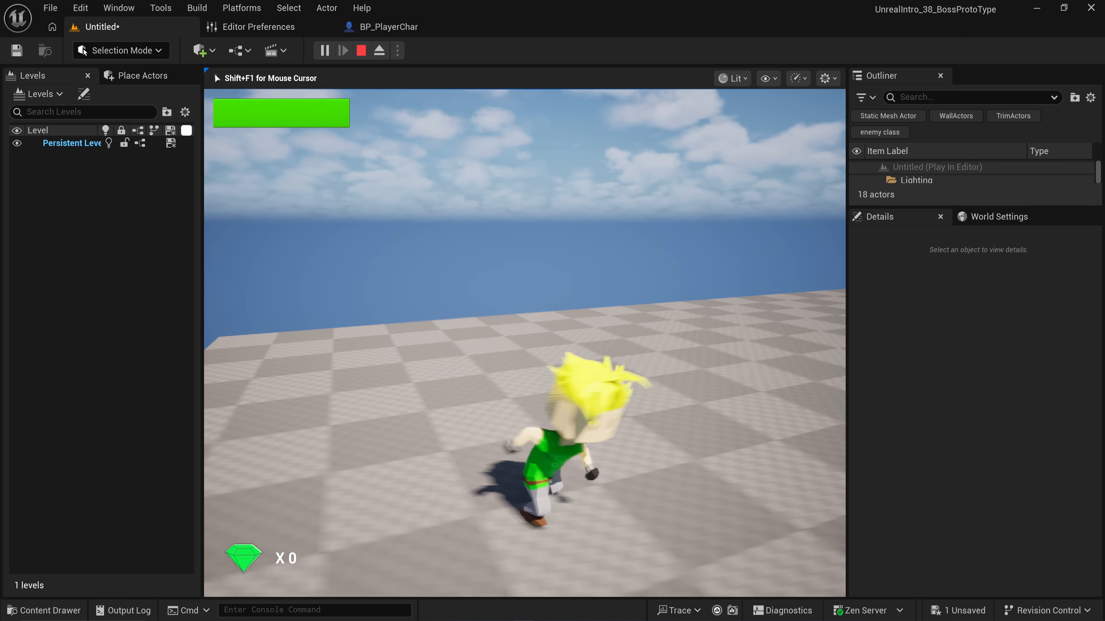
pyautogui.press('Escape')
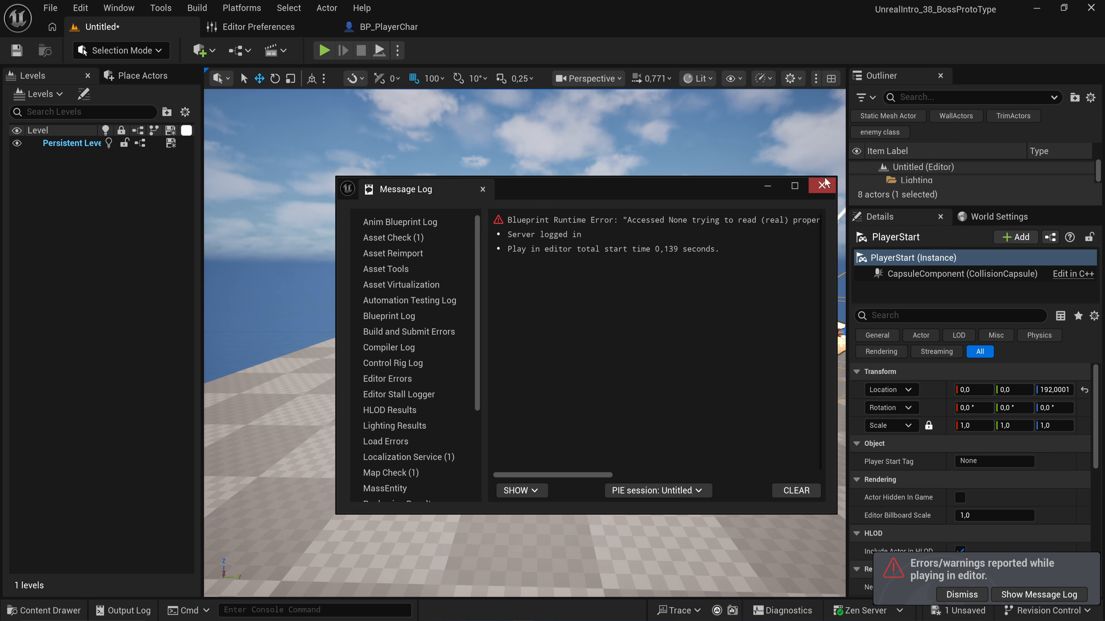
pyautogui.click(817, 188)
pyautogui.press('s')
pyautogui.moveTo(658, 279); pyautogui.dragTo(663, 283, button='right')
pyautogui.press('d')
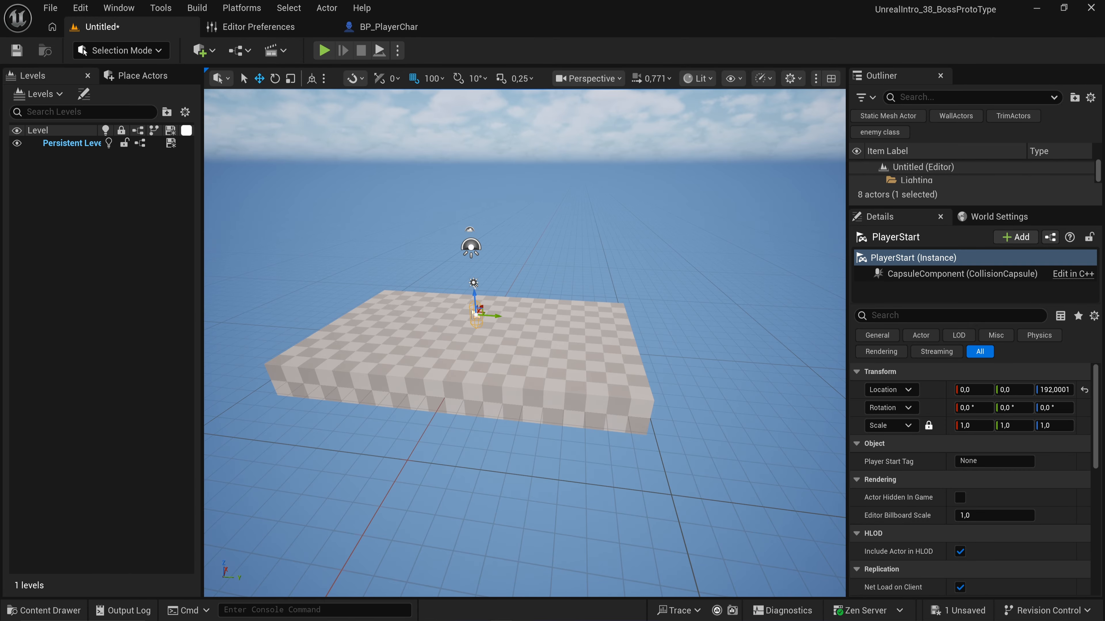
pyautogui.press('w')
pyautogui.moveTo(538, 350)
pyautogui.mouseDown(button='right')
pyautogui.moveTo(559, 329)
pyautogui.moveTo(538, 364)
pyautogui.mouseUp(button='right')
pyautogui.press('s')
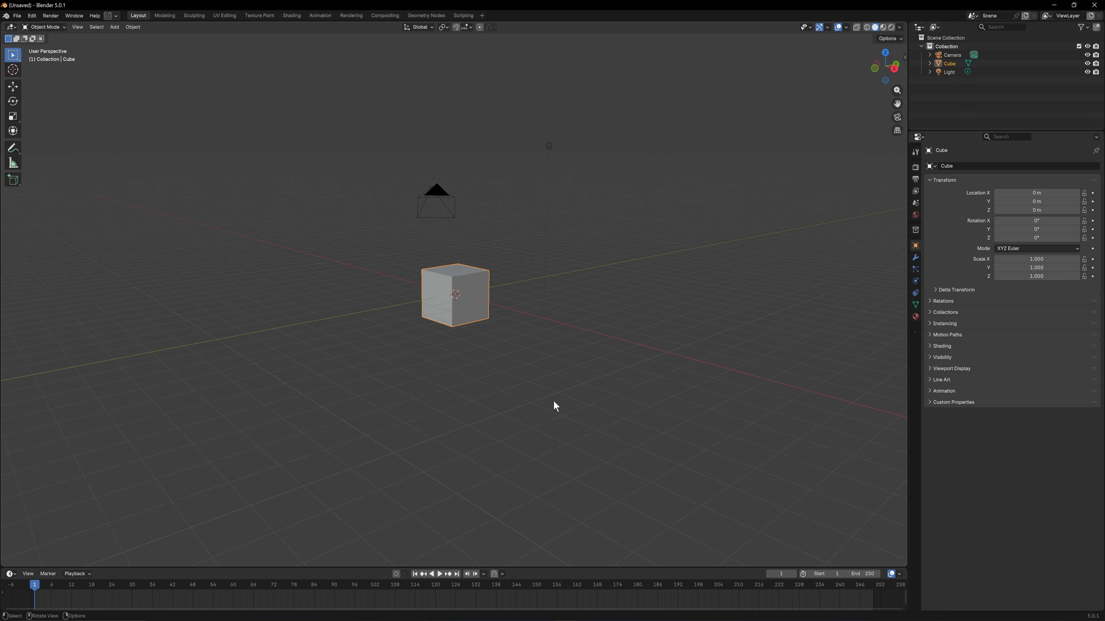
# In Blender, delete the default camera, cube and light from the scene
pyautogui.moveTo(671, 421); pyautogui.dragTo(280, 93)
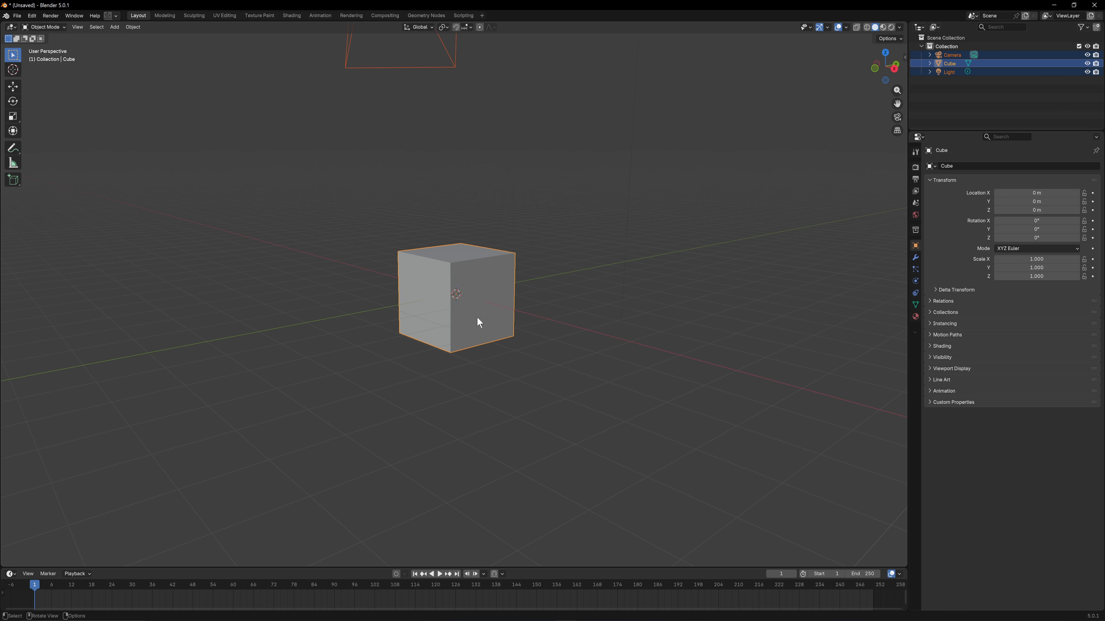
pyautogui.press('Delete')
pyautogui.moveTo(462, 298); pyautogui.dragTo(471, 296, button='middle')
# Add a UV sphere mesh to the empty scene
pyautogui.hotkey('shift', 'a')
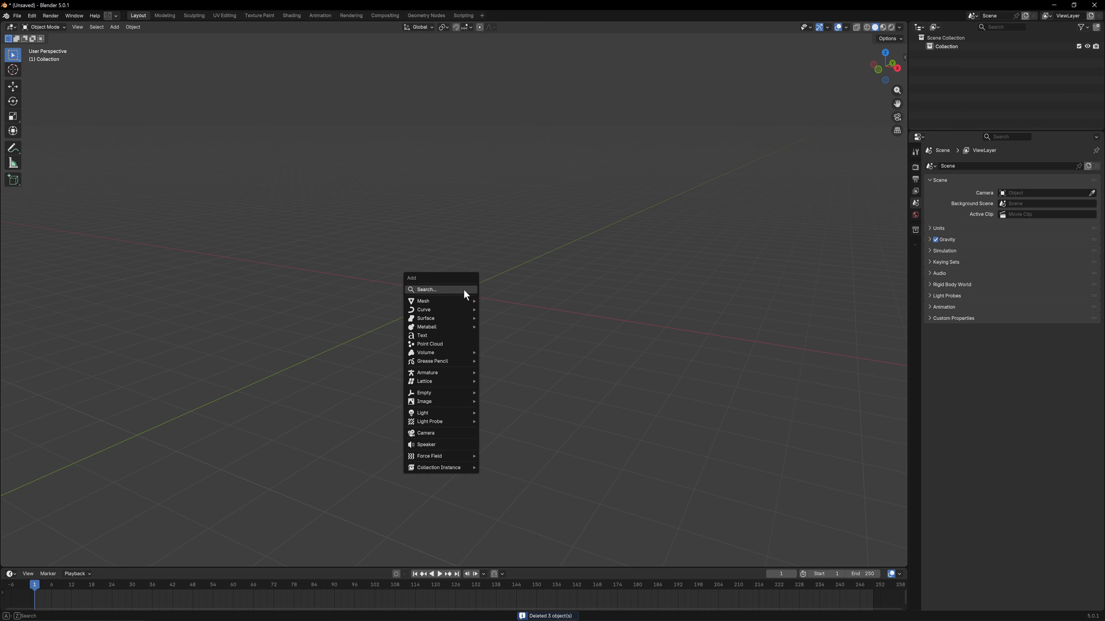
pyautogui.moveTo(456, 301)
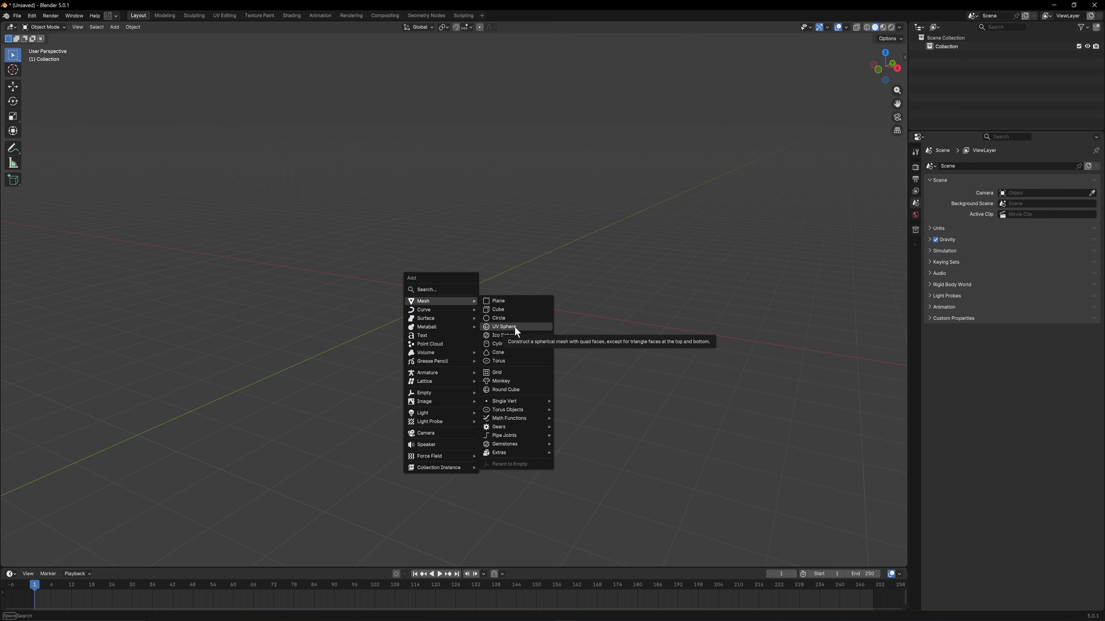
pyautogui.click(505, 326)
pyautogui.scroll(3, 517, 308)
pyautogui.scroll(-2, 508, 316)
pyautogui.moveTo(508, 316); pyautogui.dragTo(530, 306, button='middle')
# Edit the sphere in front view and scale its equatorial edge loop inward with proportional editing to form a narrow waist
pyautogui.press('KP_1')
pyautogui.press('Tab')
pyautogui.scroll(2, 522, 311)
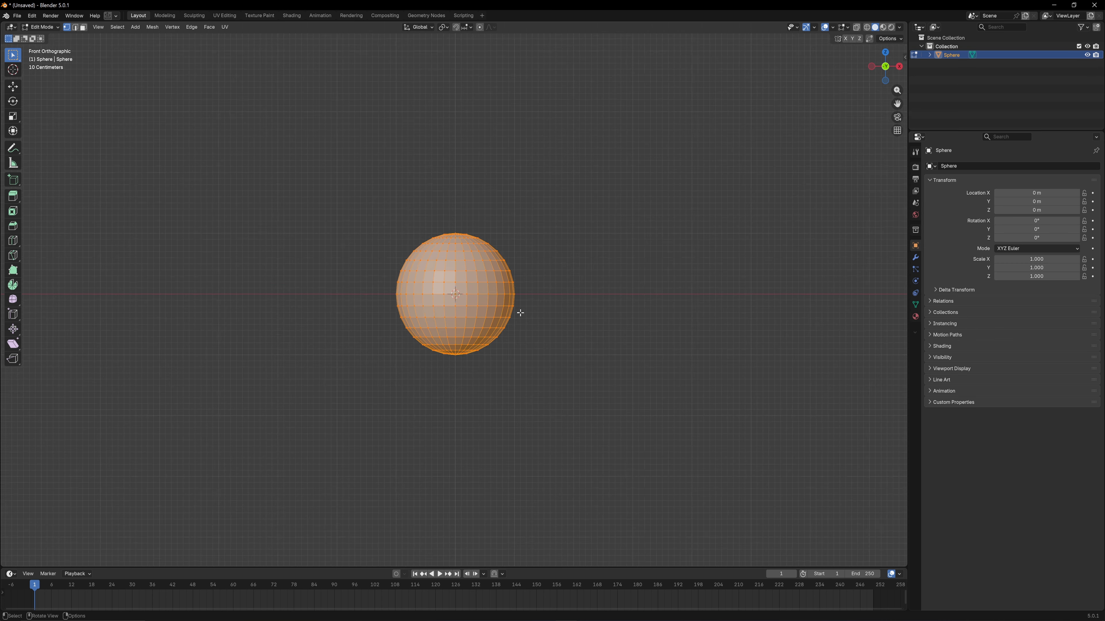
pyautogui.press('2')
pyautogui.keyDown('alt'); pyautogui.click(509, 294); pyautogui.keyUp('alt')
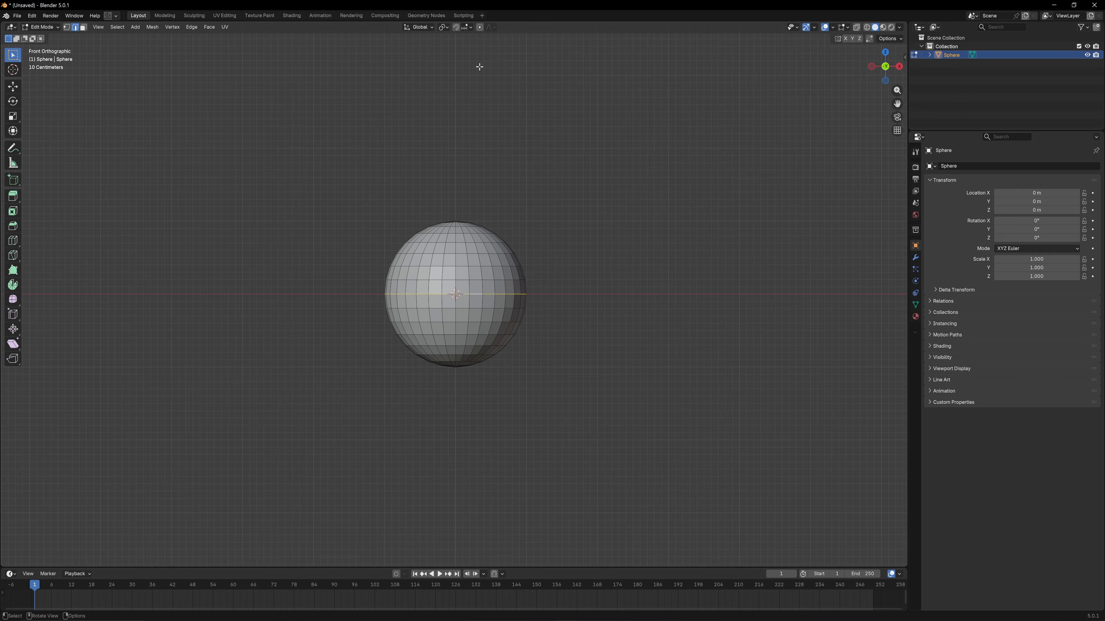
pyautogui.click(479, 29)
pyautogui.press('s')
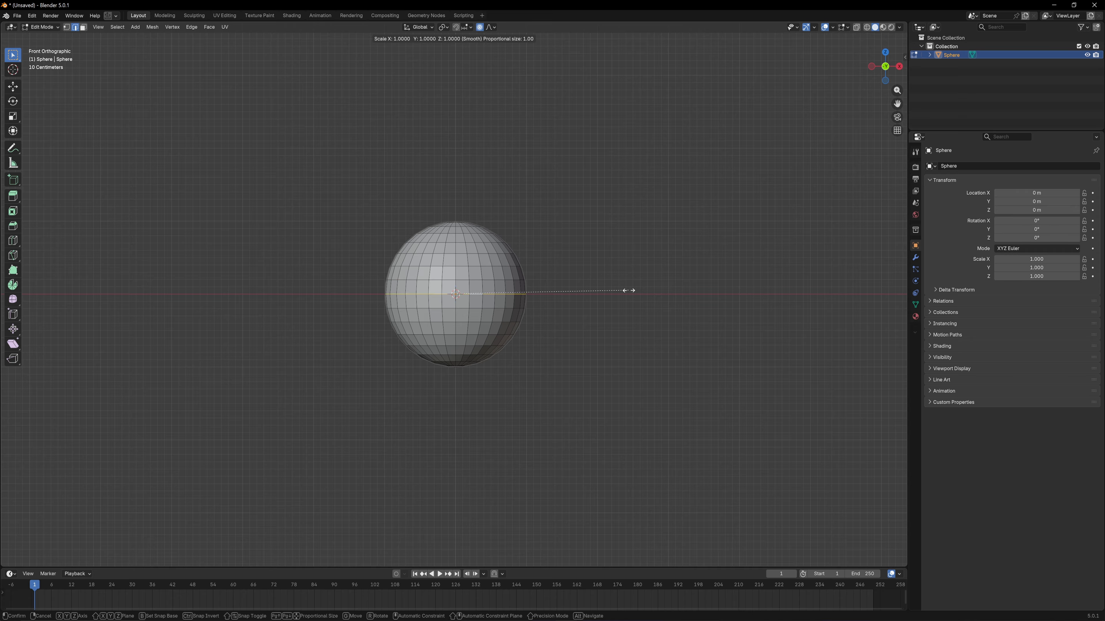
pyautogui.scroll(4, 592, 288)
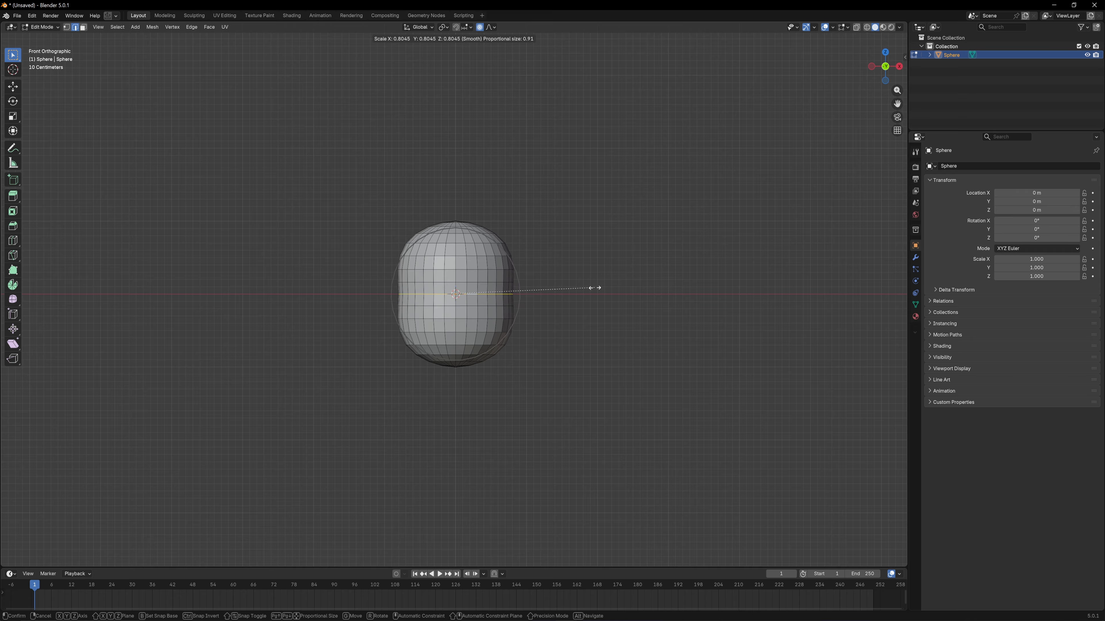
pyautogui.click(561, 285)
# Scale the edge loop near the sphere's top outward by about 1.63 with proportional editing and raise it along Z
pyautogui.keyDown('alt'); pyautogui.click(457, 226); pyautogui.keyUp('alt')
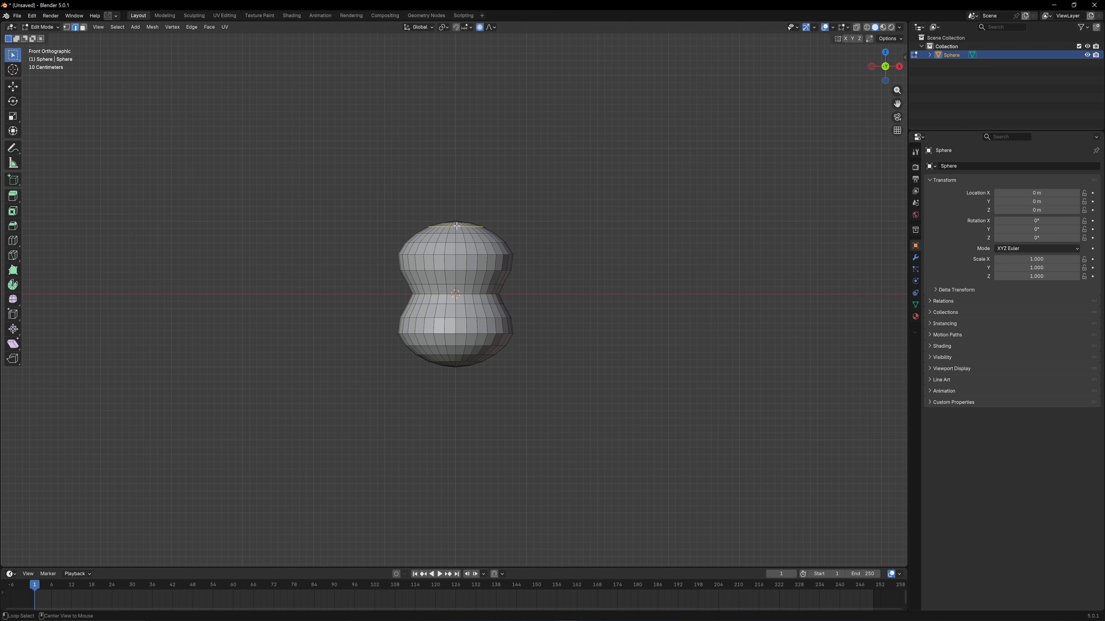
pyautogui.press('s')
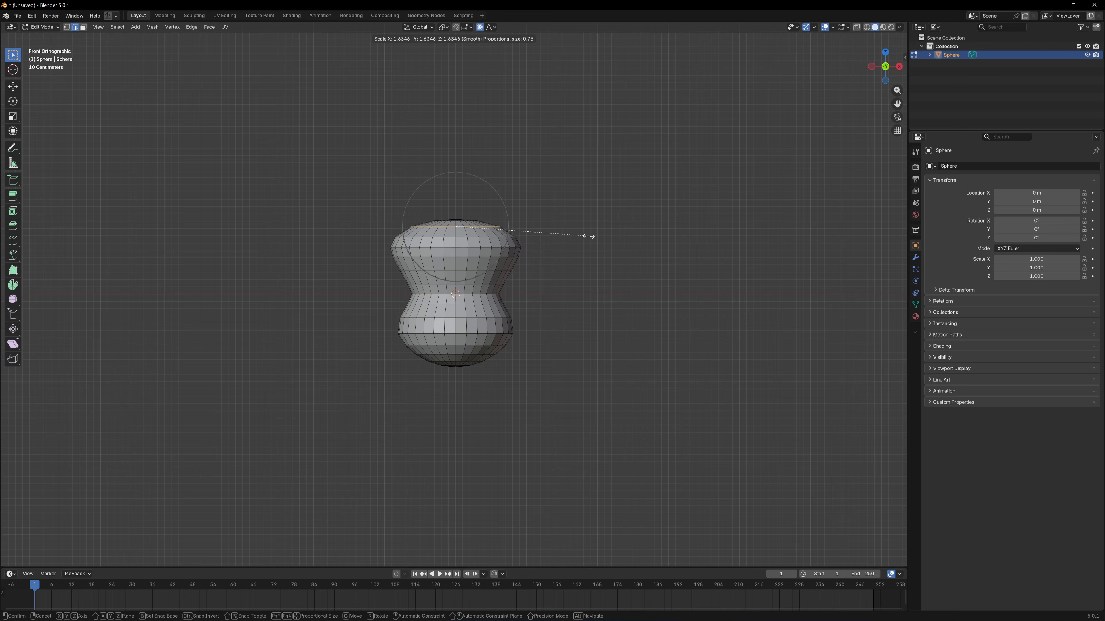
pyautogui.click(588, 237)
pyautogui.press('g')
pyautogui.press('z')
pyautogui.click(585, 199)
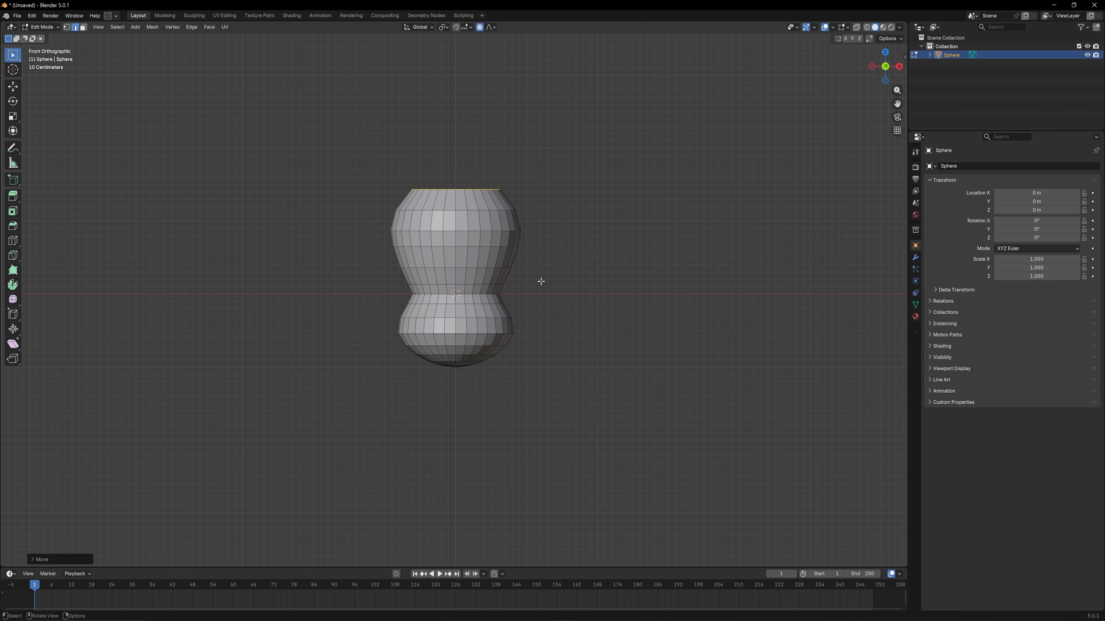
# Scale the edge loop near the sphere's underside outward by about 1.66 and lower it along Z
pyautogui.keyDown('alt'); pyautogui.click(465, 362); pyautogui.keyUp('alt')
pyautogui.press('s')
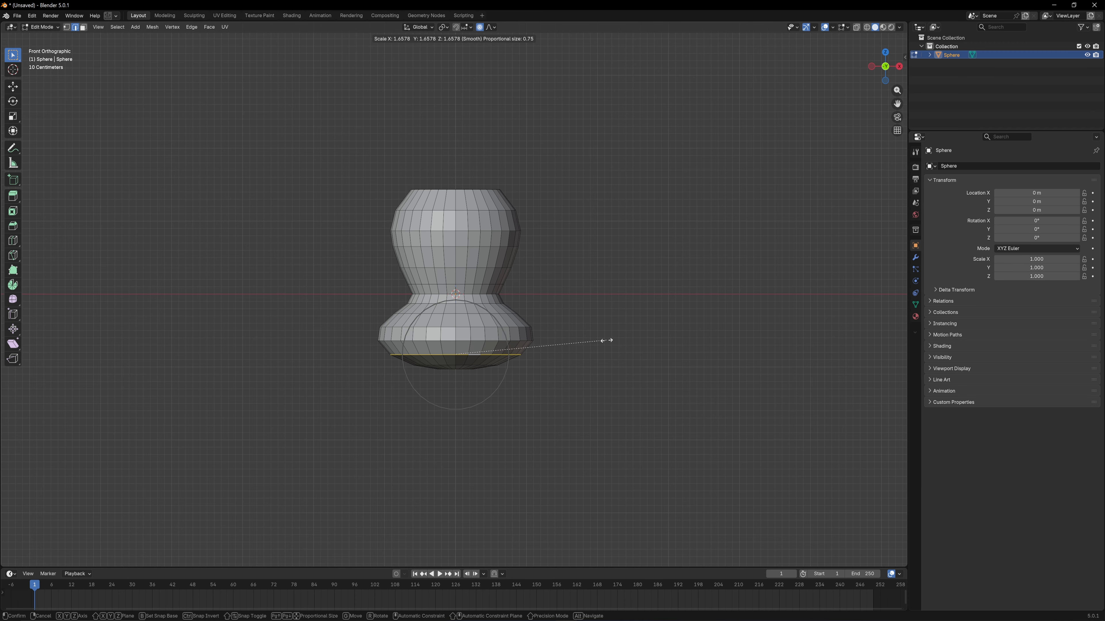
pyautogui.click(606, 341)
pyautogui.press('g')
pyautogui.press('z')
pyautogui.moveTo(605, 364); pyautogui.dragTo(548, 271, button='middle')
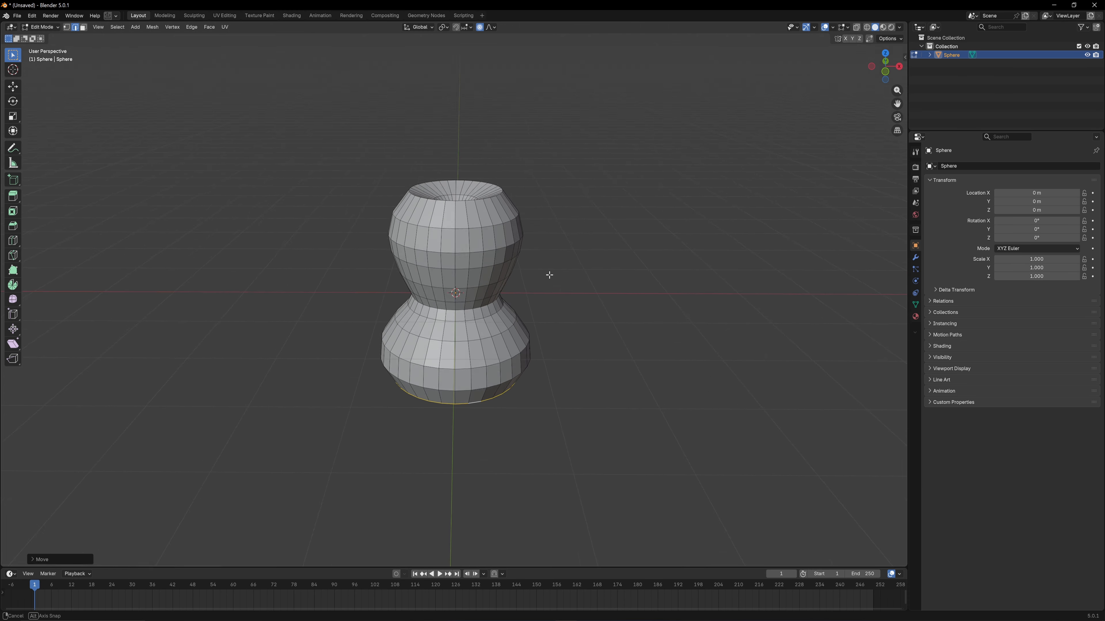
# Raise the sunken top pole vertex along Z by about 0.7 m to form a rounded cap
pyautogui.press('1')
pyautogui.click(456, 258)
pyautogui.moveTo(456, 259); pyautogui.dragTo(506, 217, button='middle')
pyautogui.press('g')
pyautogui.press('z')
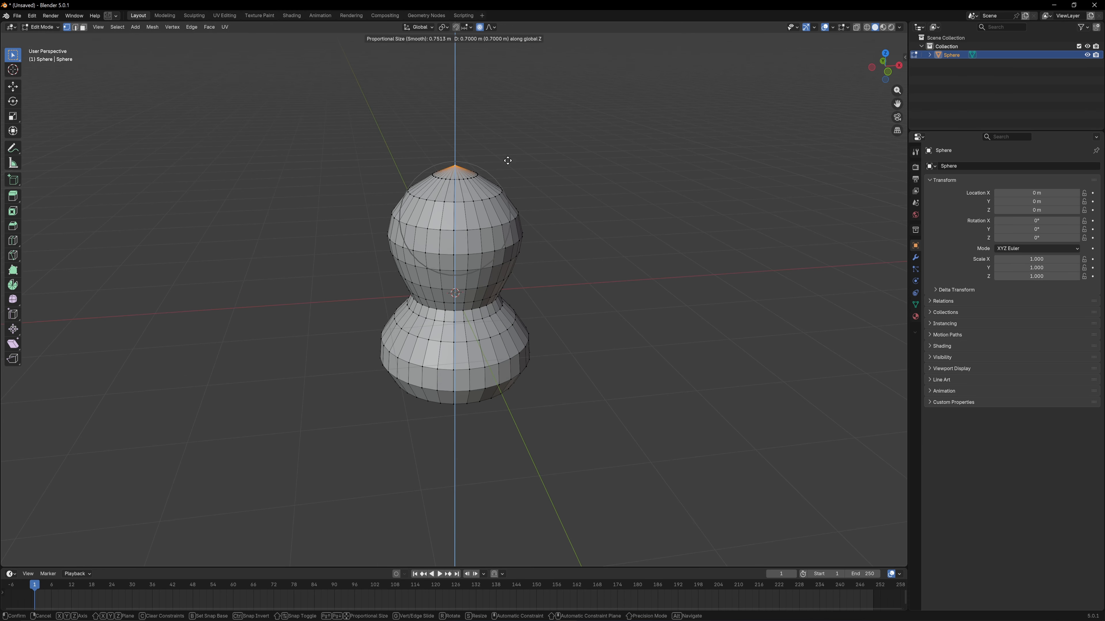
pyautogui.click(512, 165)
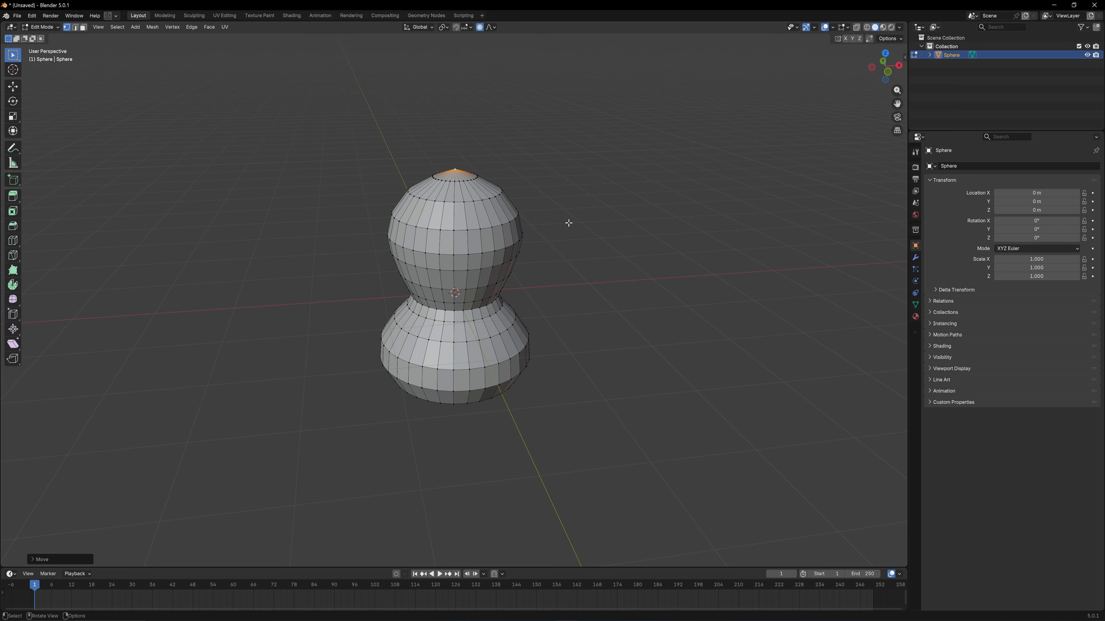
# Scale the upper bulge's vertex loop outward by about 1.74 with smooth proportional falloff and move it up along Z
pyautogui.moveTo(513, 165); pyautogui.dragTo(555, 205, button='middle')
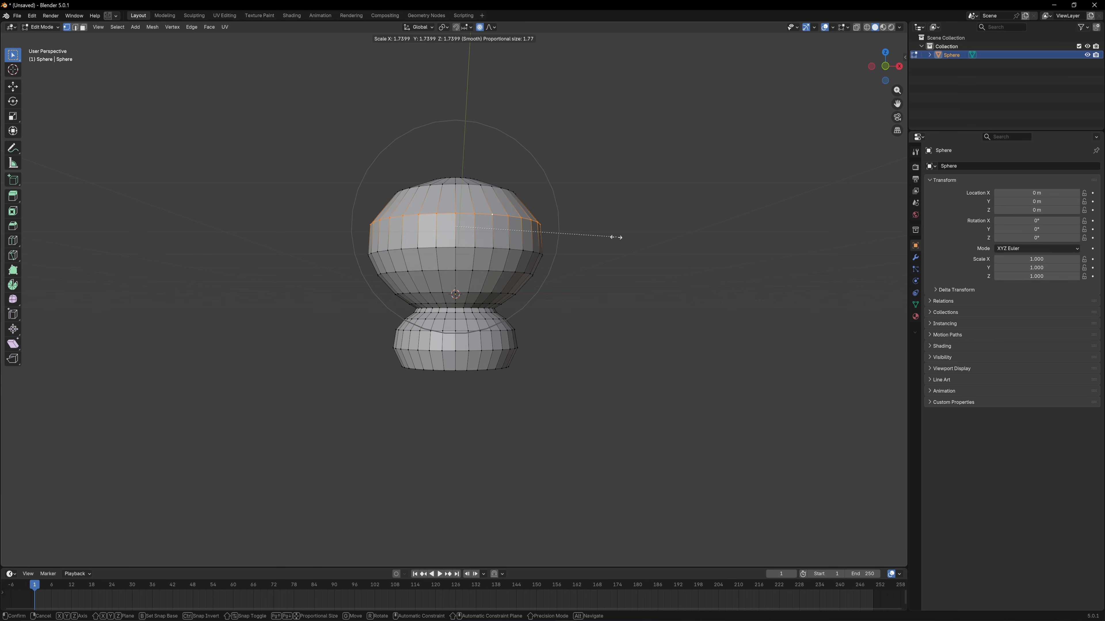
pyautogui.click(618, 238)
pyautogui.press('g')
pyautogui.press('z')
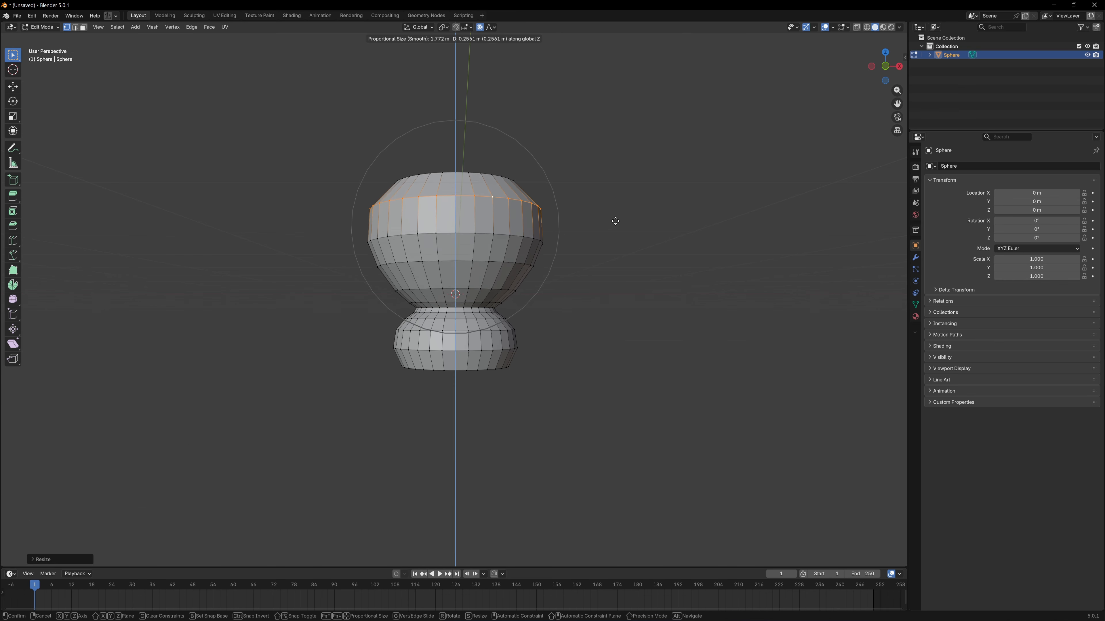
pyautogui.press('Escape')
pyautogui.press('g')
pyautogui.press('z')
pyautogui.click(590, 156)
pyautogui.moveTo(590, 155); pyautogui.dragTo(456, 160, button='middle')
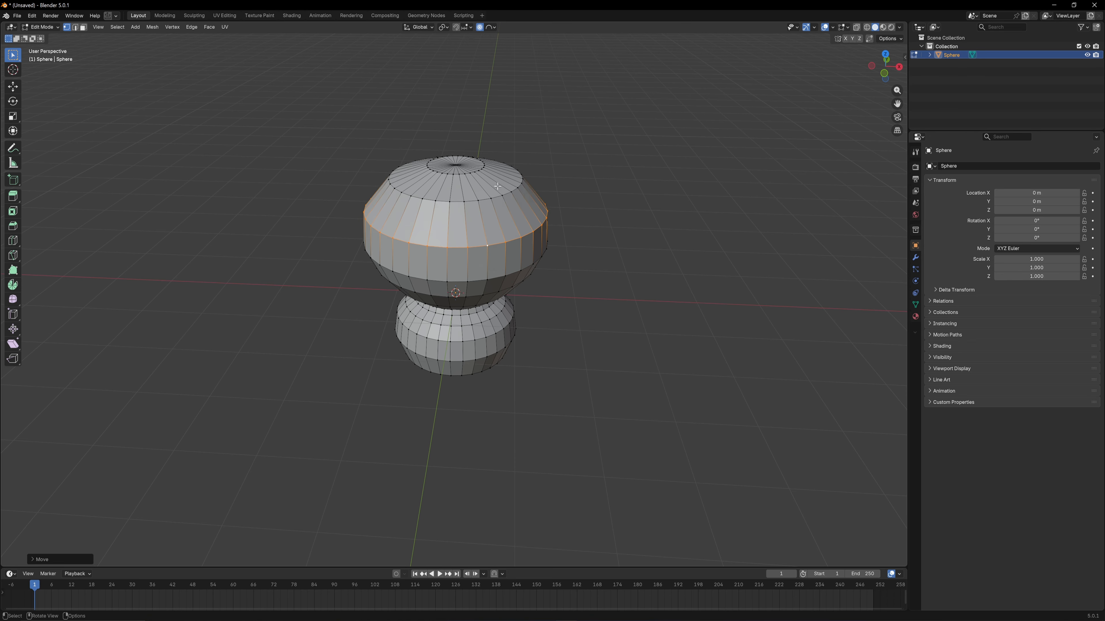
# Raise the head's top centre along Z with Sphere proportional falloff to dome the upper bulge
pyautogui.press('2')
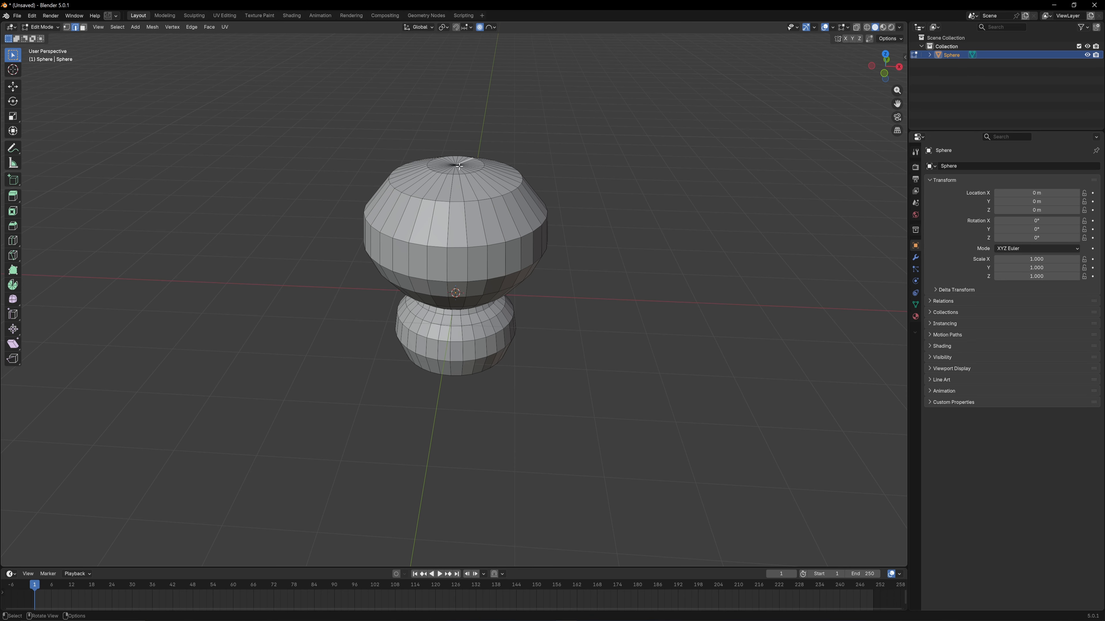
pyautogui.moveTo(456, 166); pyautogui.dragTo(510, 187, button='middle')
pyautogui.press('g')
pyautogui.press('z')
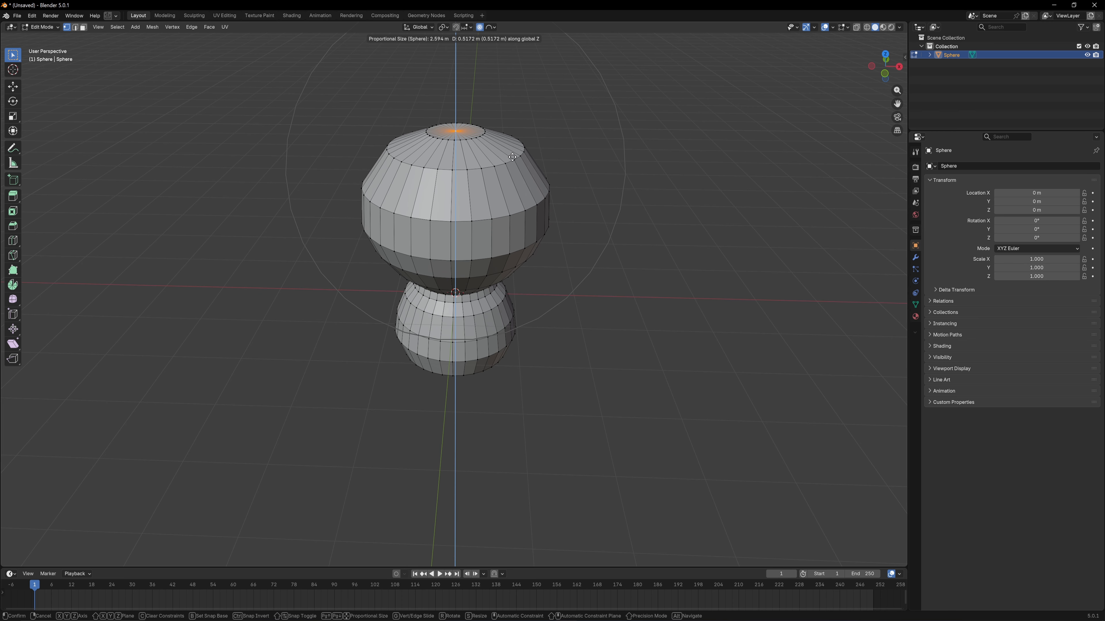
pyautogui.click(517, 143)
# Add a Subdivision modifier to the sphere mesh
pyautogui.click(915, 257)
pyautogui.click(944, 165)
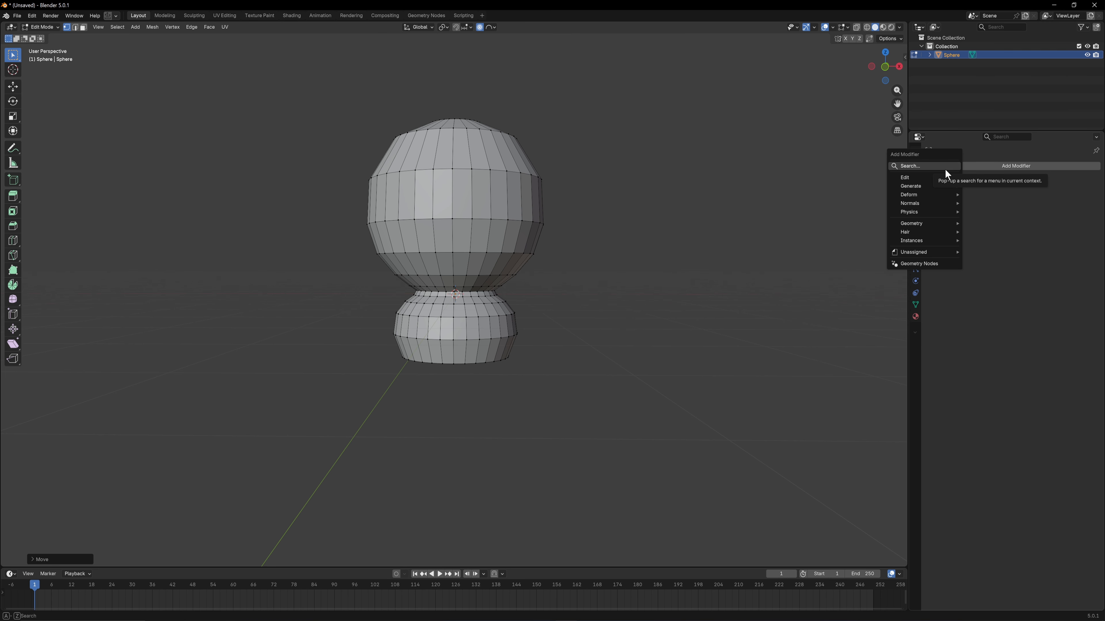
pyautogui.write('sub')
pyautogui.press('Return')
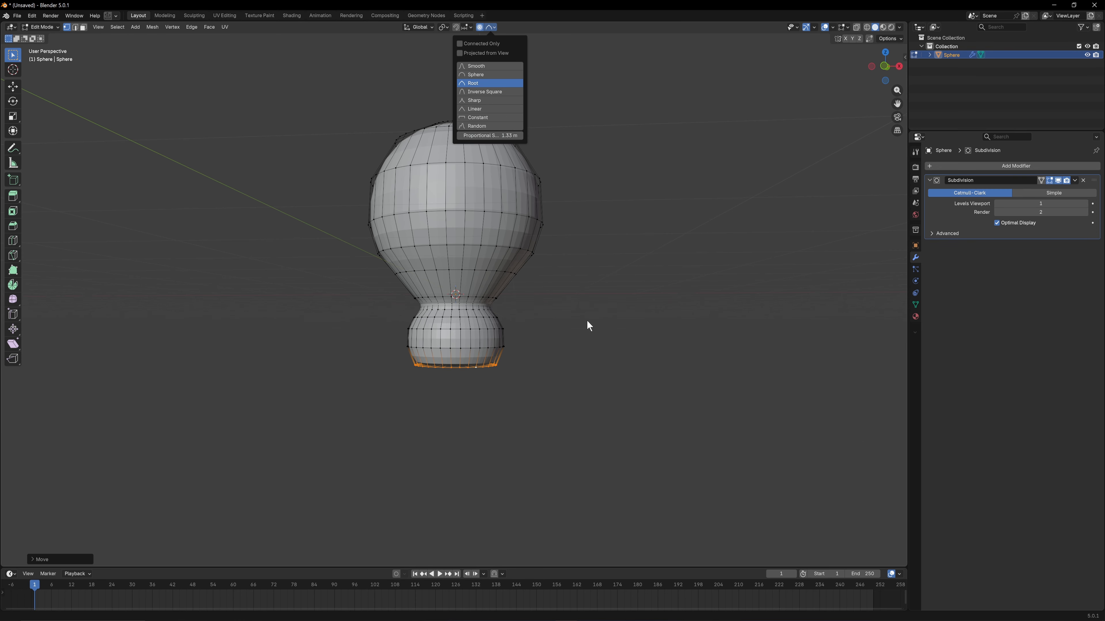
# Scale the base's lowest vertex loop outward with Root proportional falloff and return to Object Mode
pyautogui.press('s')
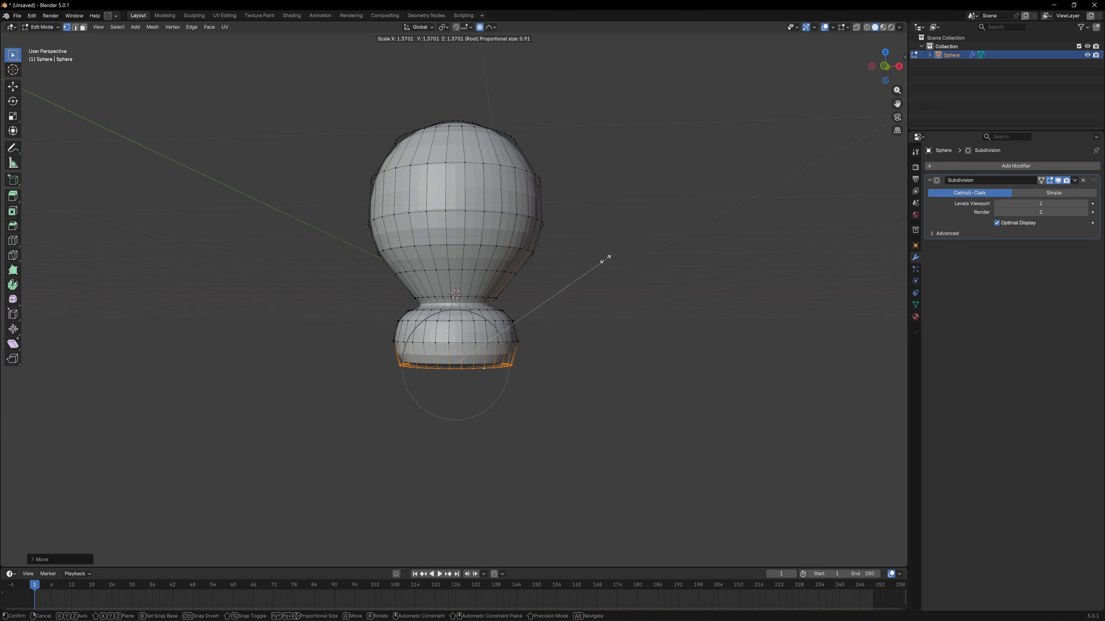
pyautogui.click(673, 249)
pyautogui.press('g')
pyautogui.press('z')
pyautogui.press('Escape')
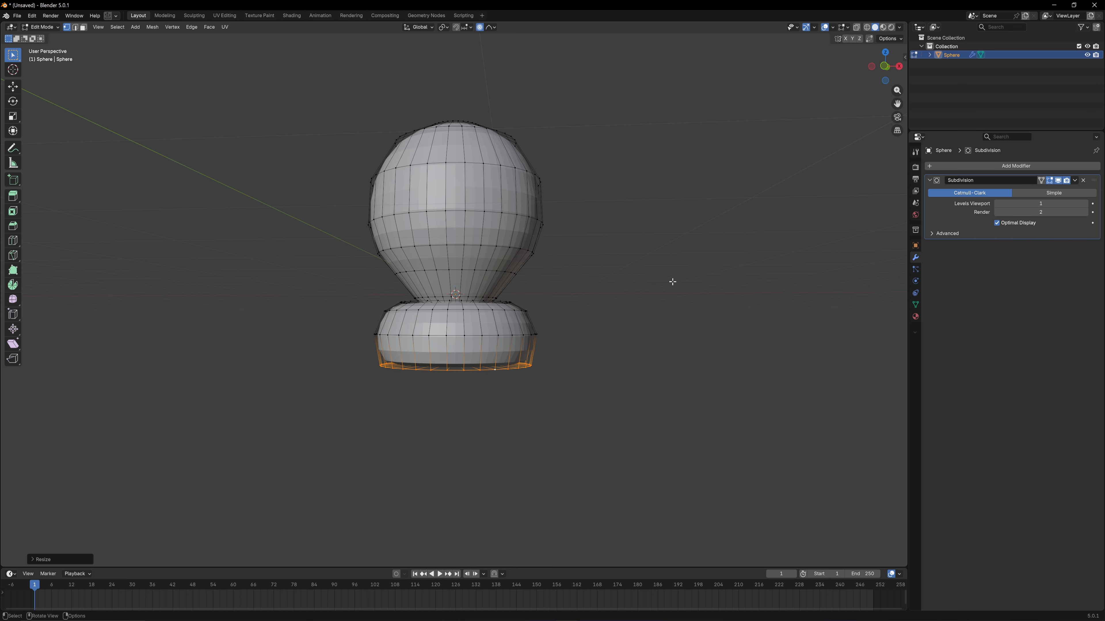
pyautogui.press('Tab')
pyautogui.moveTo(614, 270); pyautogui.dragTo(555, 322, button='middle')
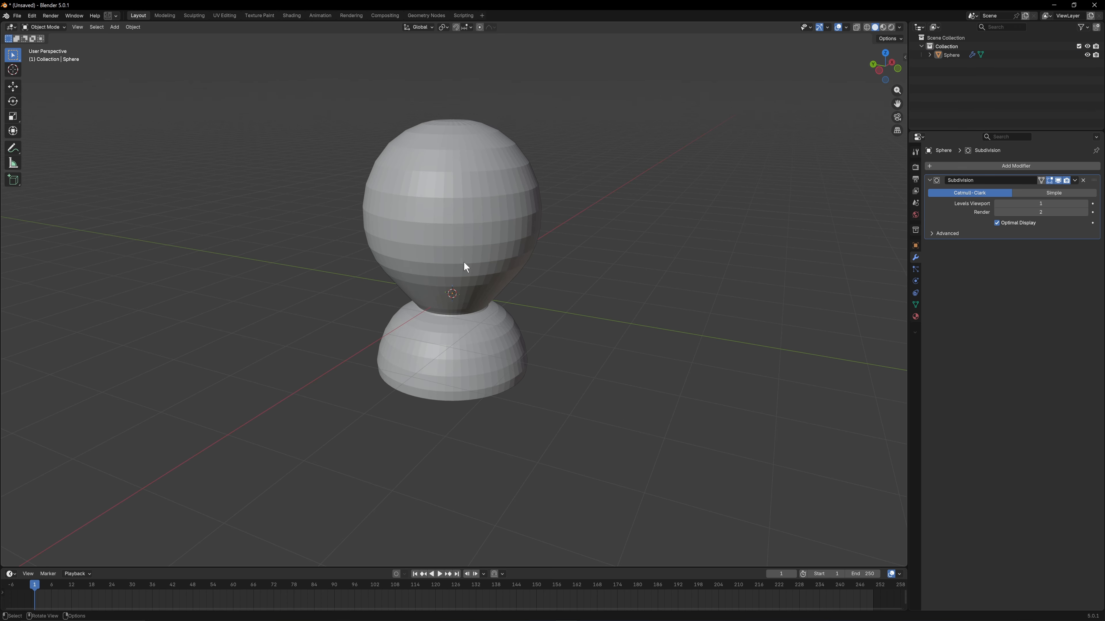
# Extrude faces on the front of the head outward with Root proportional falloff to form a protruding snout
pyautogui.press('Tab')
pyautogui.moveTo(447, 240); pyautogui.dragTo(461, 270, button='middle')
pyautogui.press('3')
pyautogui.click(436, 253)
pyautogui.press('e')
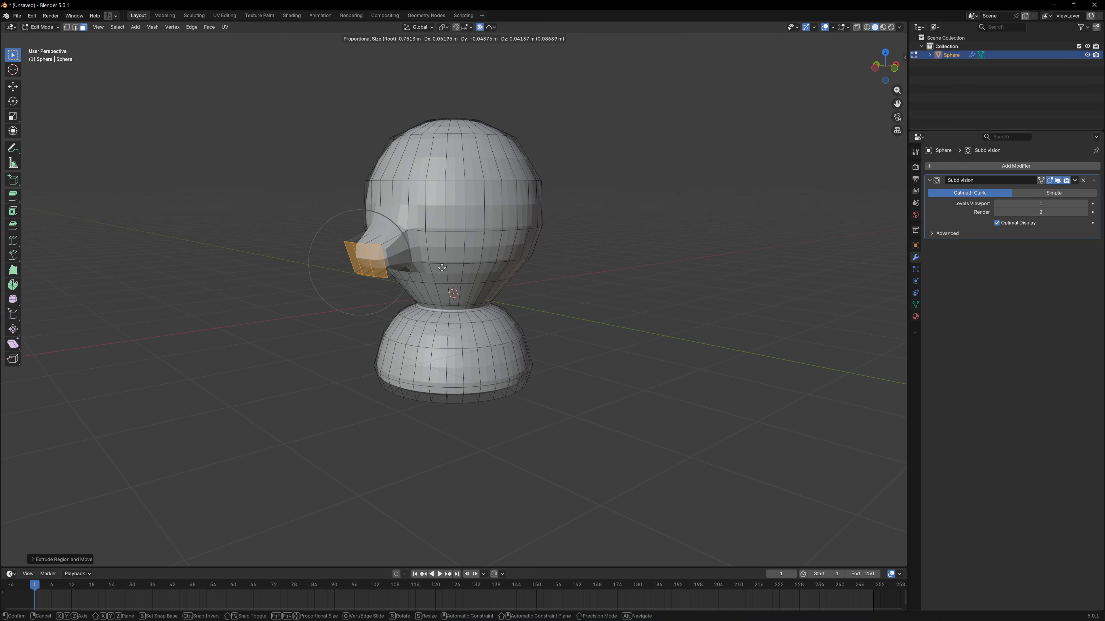
pyautogui.click(501, 263)
pyautogui.moveTo(592, 248); pyautogui.dragTo(572, 244, button='middle')
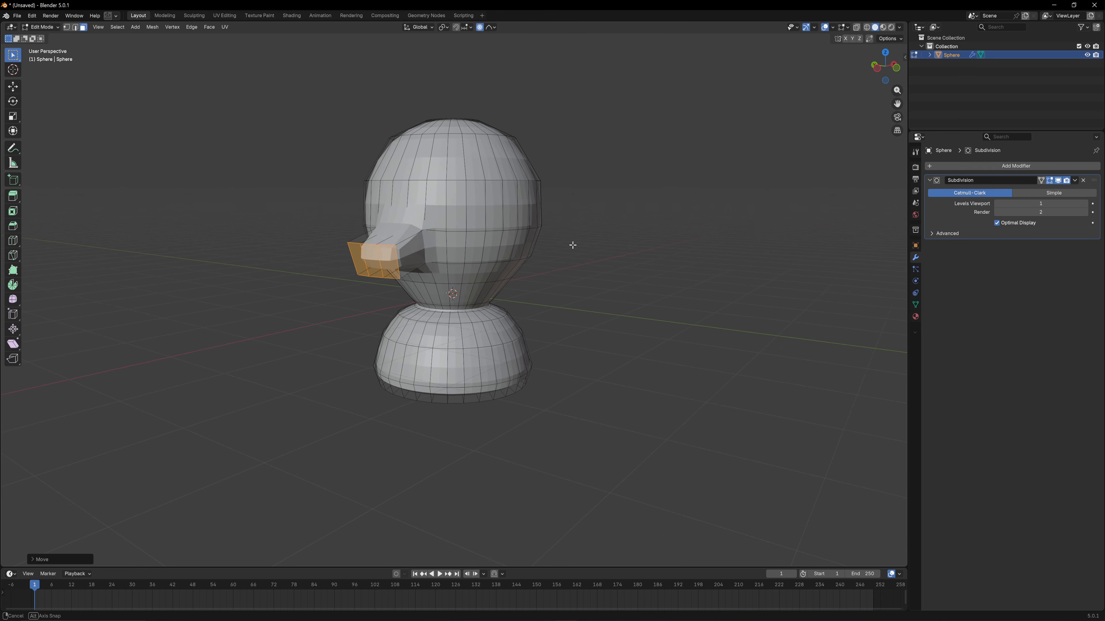
# Inset the snout's end face by about 0.18 m and extrude it inward to hollow out the mouth
pyautogui.scroll(3, 586, 250)
pyautogui.press('i')
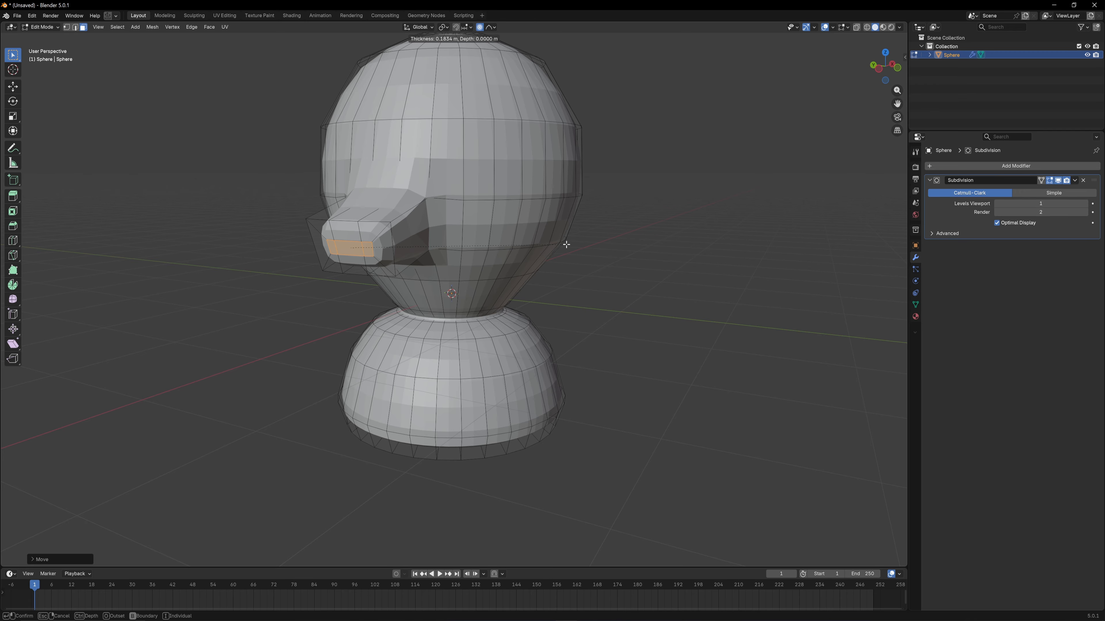
pyautogui.click(562, 245)
pyautogui.press('e')
pyautogui.click(591, 221)
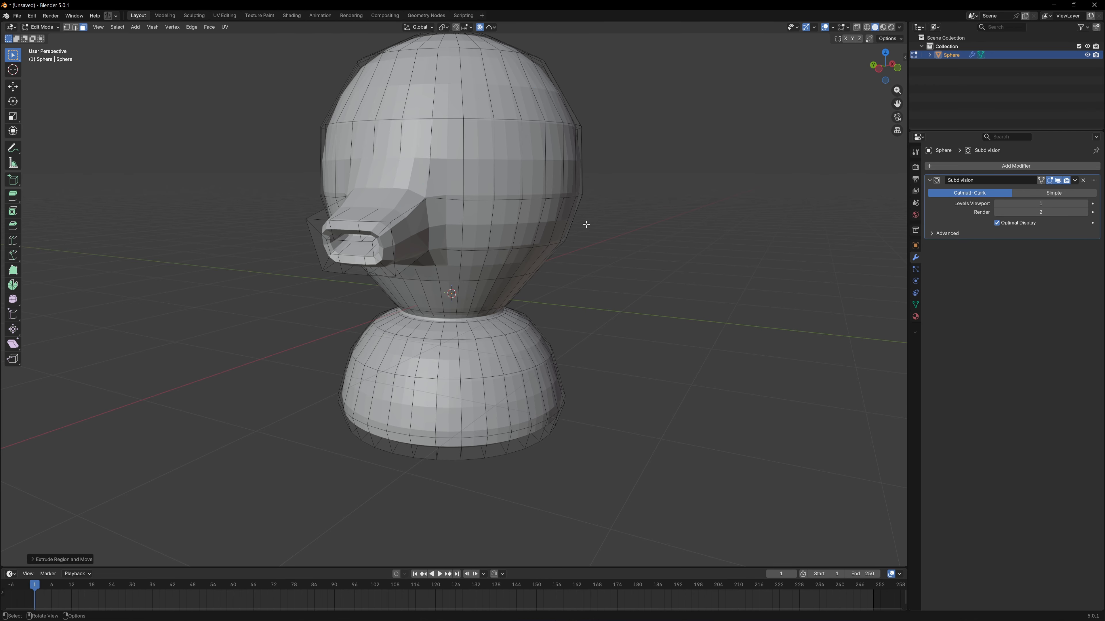
# Add a horizontal loop cut around the head above the snout and slide it upward
pyautogui.moveTo(590, 222); pyautogui.dragTo(561, 196, button='middle')
pyautogui.hotkey('ctrl', 'r')
pyautogui.click(550, 189)
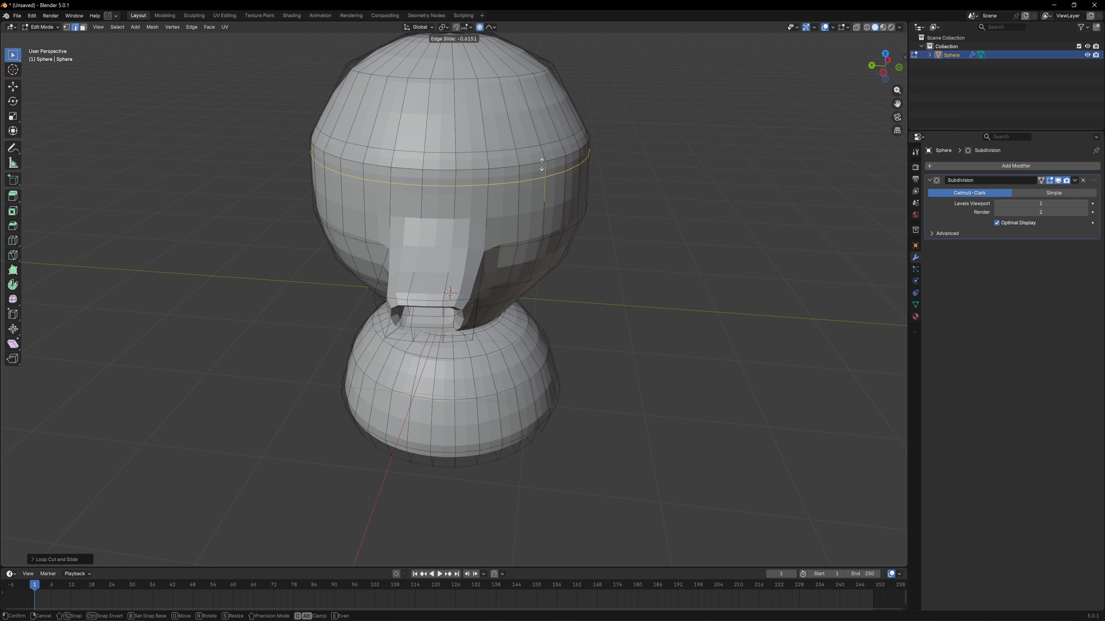
pyautogui.click(504, 168)
# Extrude two face patches above the snout inward as eye sockets and leave Edit Mode
pyautogui.moveTo(495, 161); pyautogui.dragTo(507, 173)
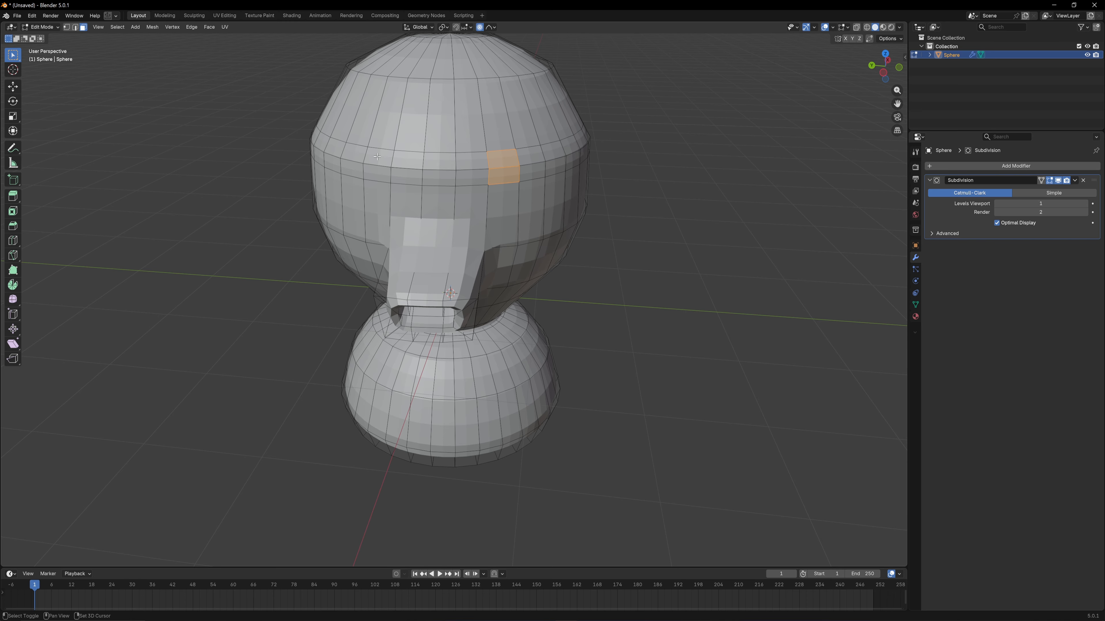
pyautogui.keyDown('shift'); pyautogui.click(379, 166); pyautogui.keyUp('shift')
pyautogui.moveTo(379, 166); pyautogui.dragTo(409, 170, button='middle')
pyautogui.press('e')
pyautogui.click(409, 169)
pyautogui.press('Tab')
# Add an armature to the scene and name it Octopus
pyautogui.scroll(-5, 510, 313)
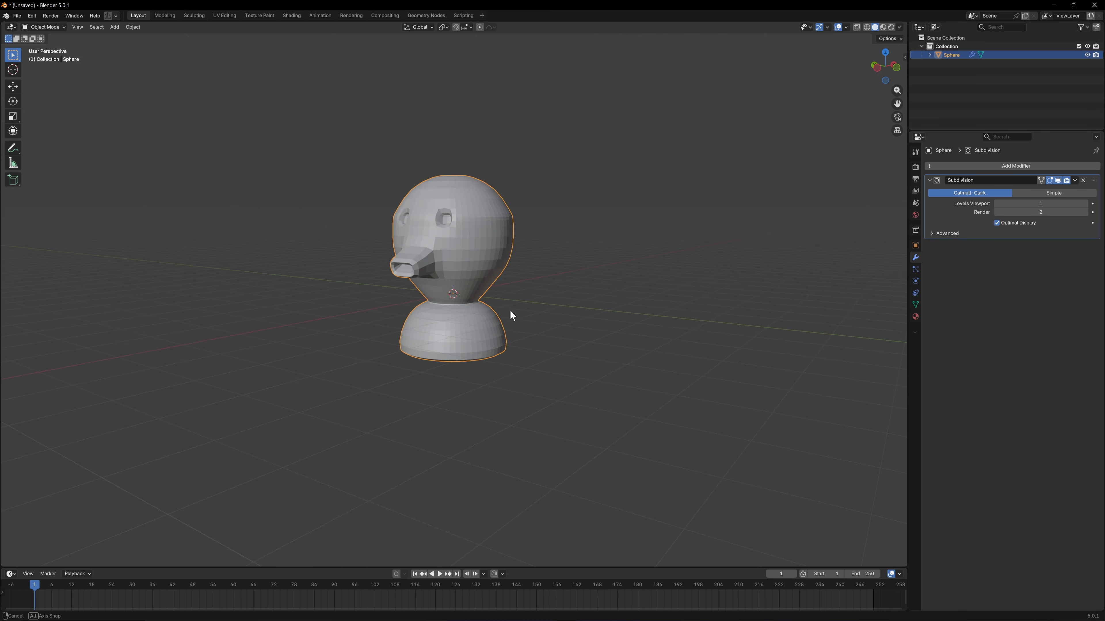
pyautogui.moveTo(510, 313); pyautogui.dragTo(502, 346, button='middle')
pyautogui.scroll(4, 520, 325)
pyautogui.hotkey('alt', 'a')
pyautogui.hotkey('shift', 'a')
pyautogui.moveTo(519, 405)
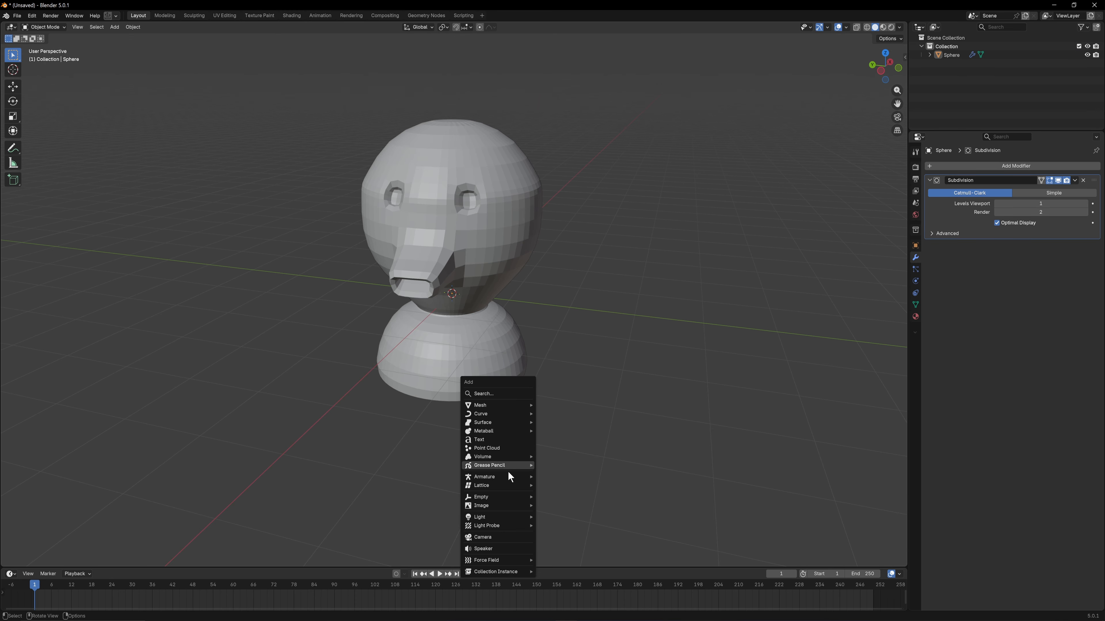
pyautogui.moveTo(509, 478)
pyautogui.click(567, 479)
pyautogui.press('F2')
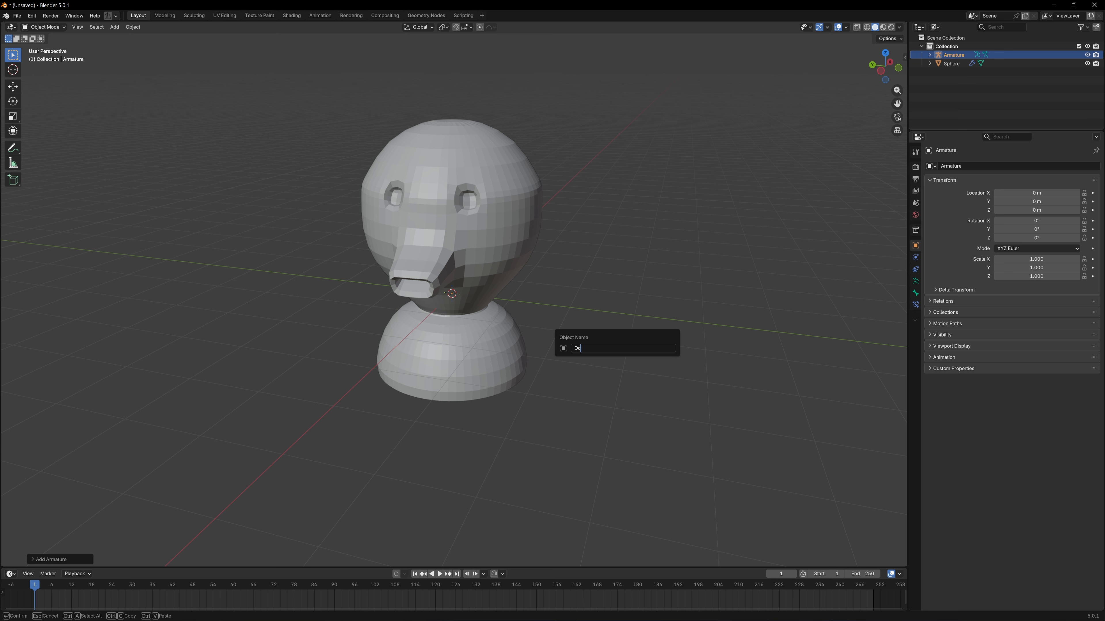
pyautogui.write('Octopus')
pyautogui.press('Return')
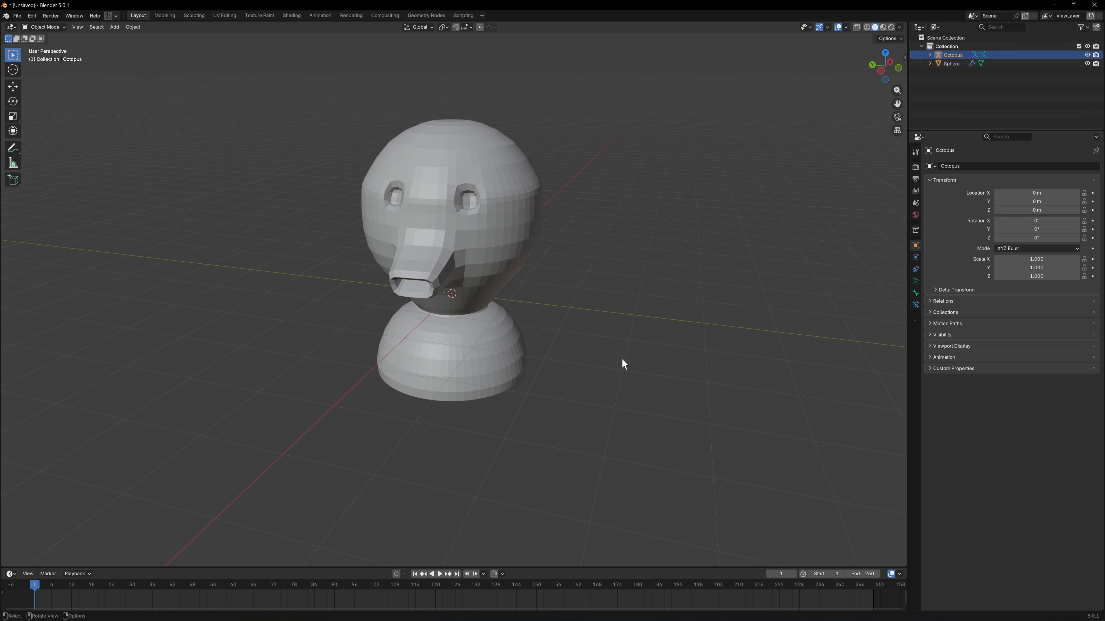
# Set the armature's viewport display to In Front
pyautogui.click(915, 281)
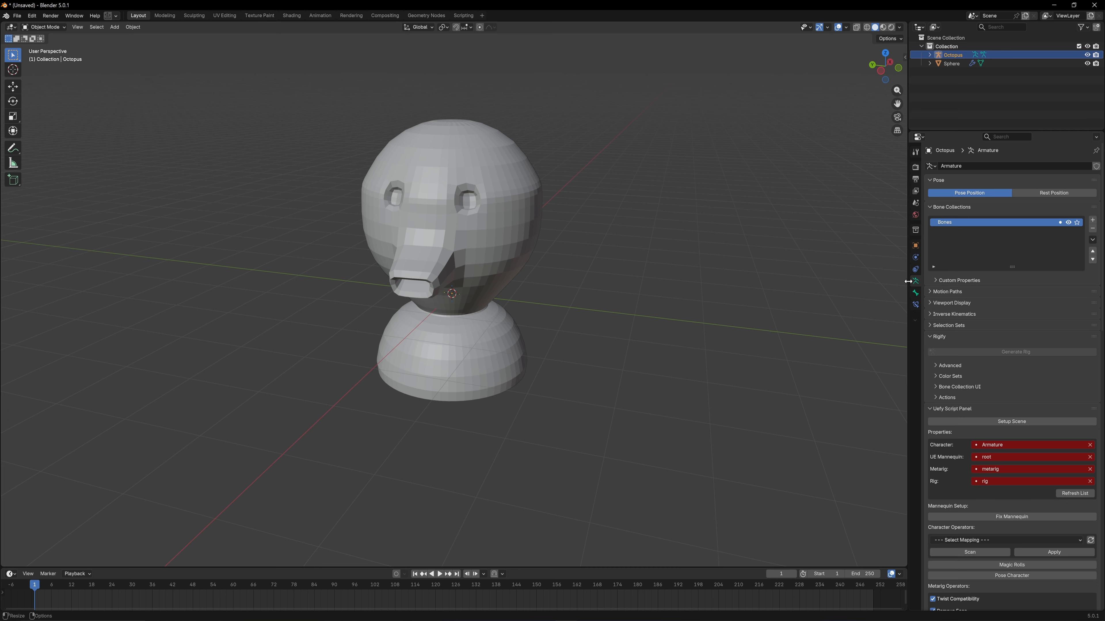
pyautogui.click(928, 303)
pyautogui.click(997, 354)
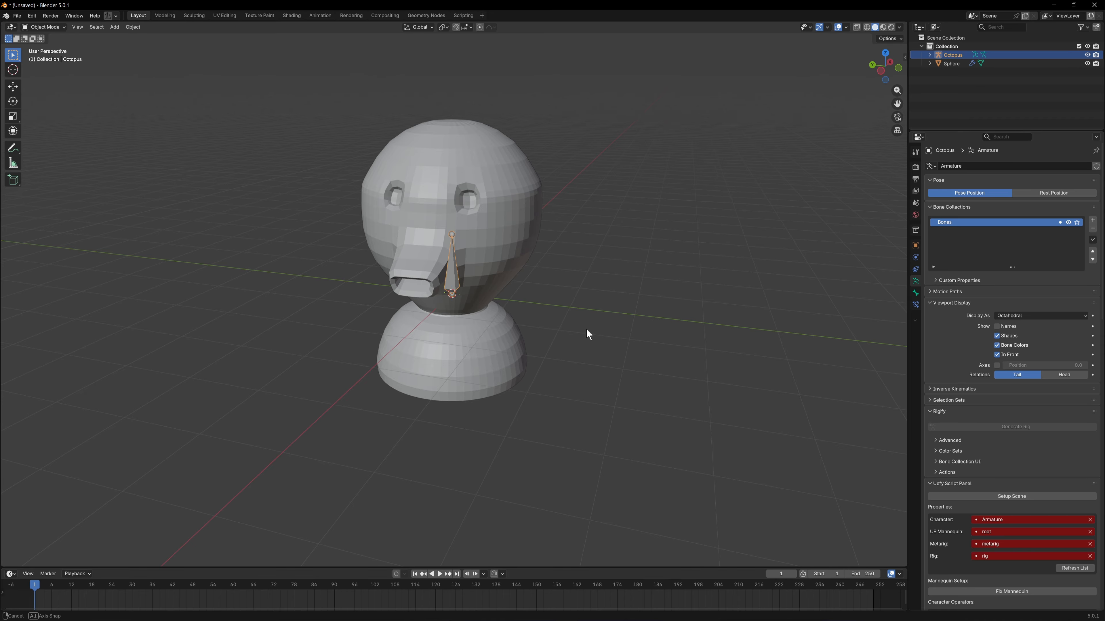
pyautogui.moveTo(586, 328); pyautogui.dragTo(597, 315, button='middle')
# Rotate the octopus head mesh 90° around Z so its face points to the front view
pyautogui.click(472, 362)
pyautogui.press('KP_1')
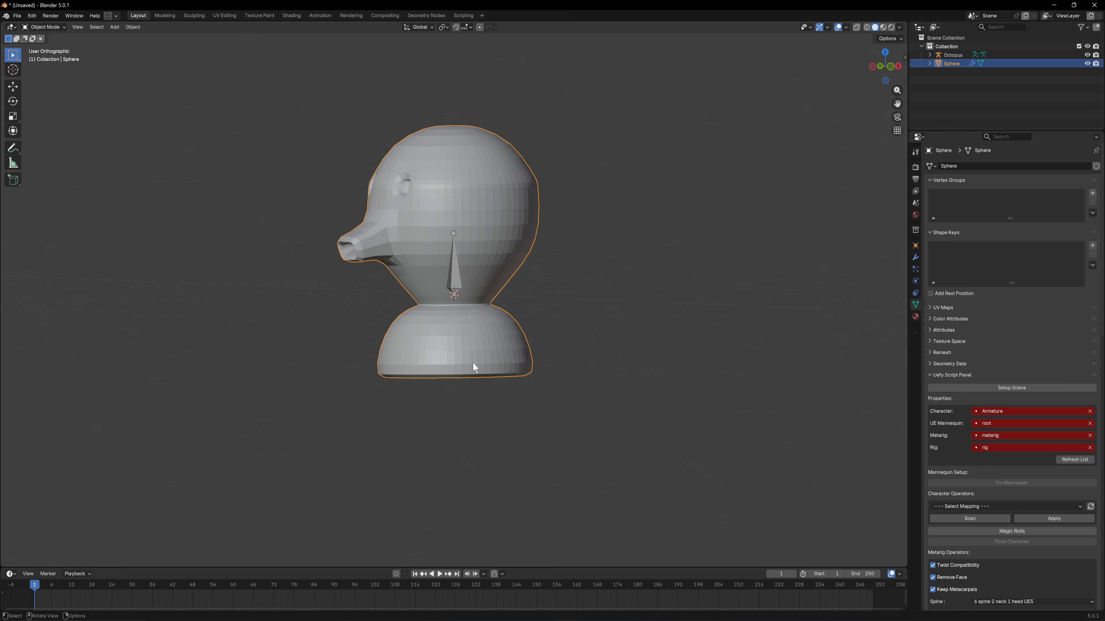
pyautogui.scroll(4, 494, 358)
pyautogui.scroll(-3, 500, 359)
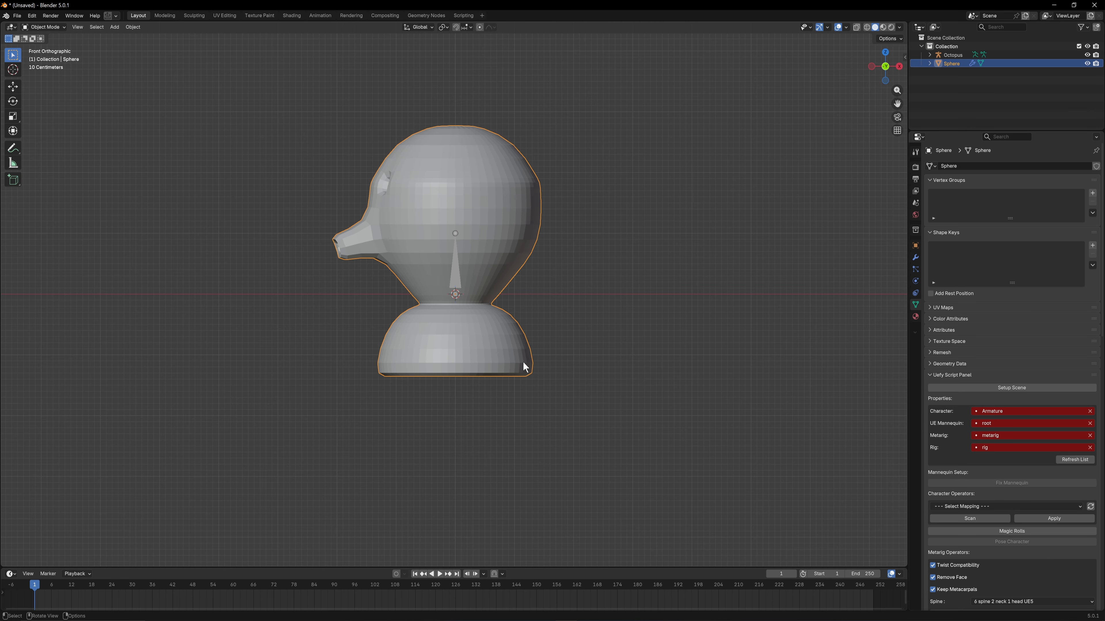
pyautogui.write('rz')
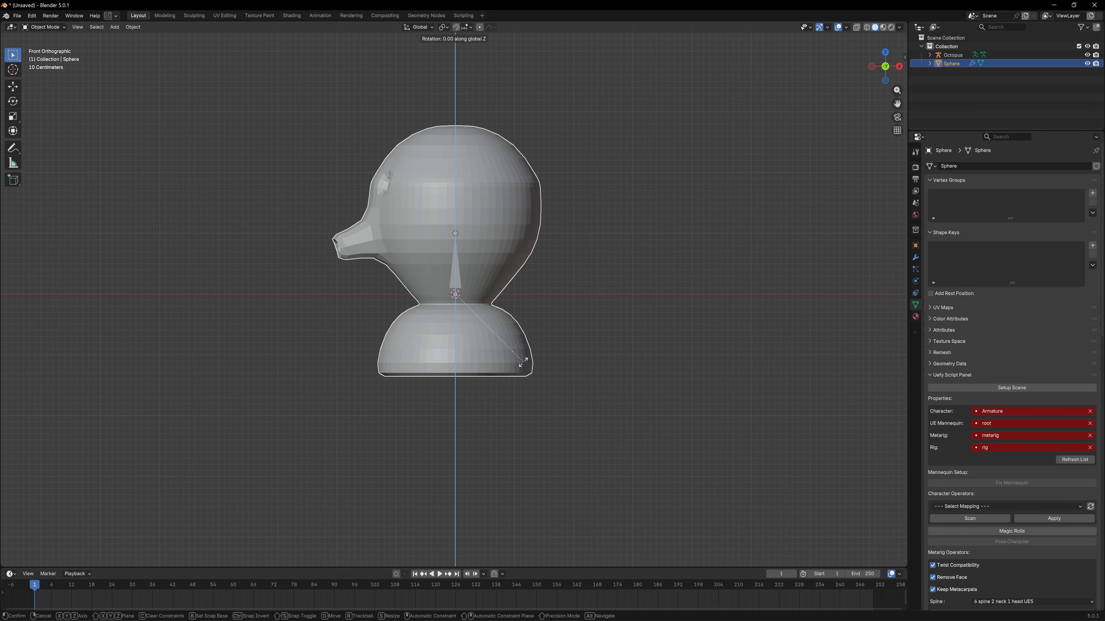
pyautogui.write('90')
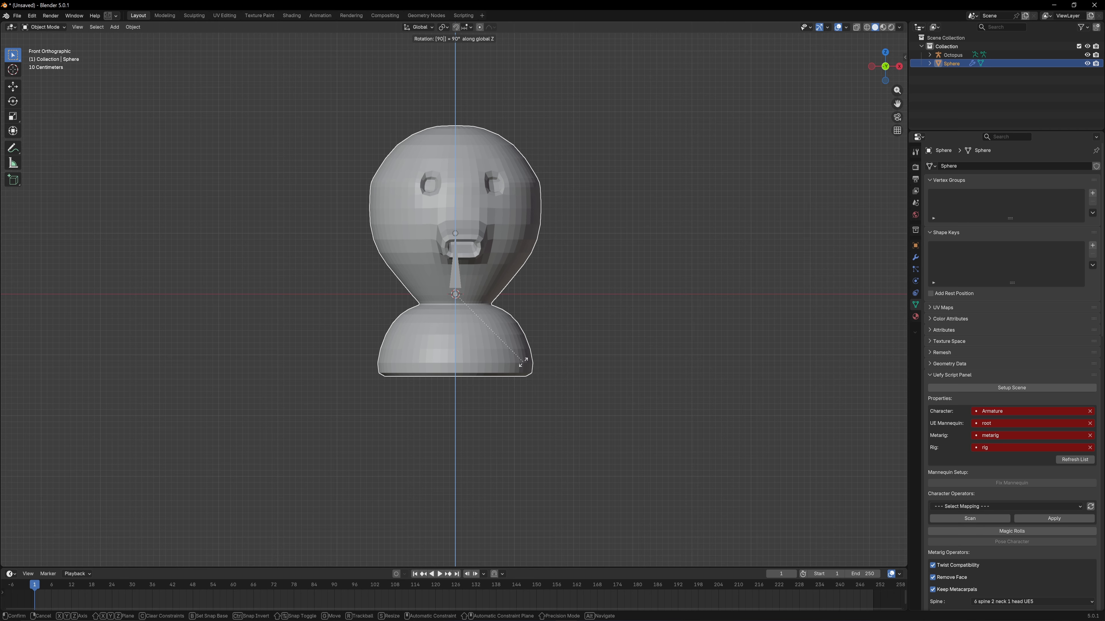
pyautogui.press('Return')
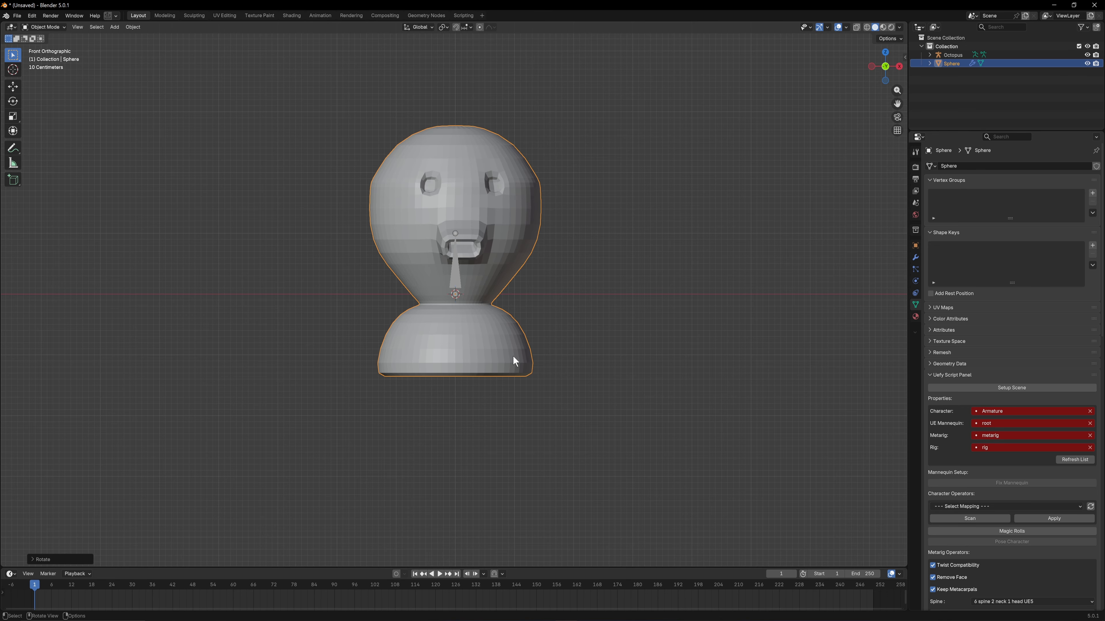
# Move the octopus mesh up along Z by about 1.4 m so its base rests on the ground line
pyautogui.press('g')
pyautogui.press('z')
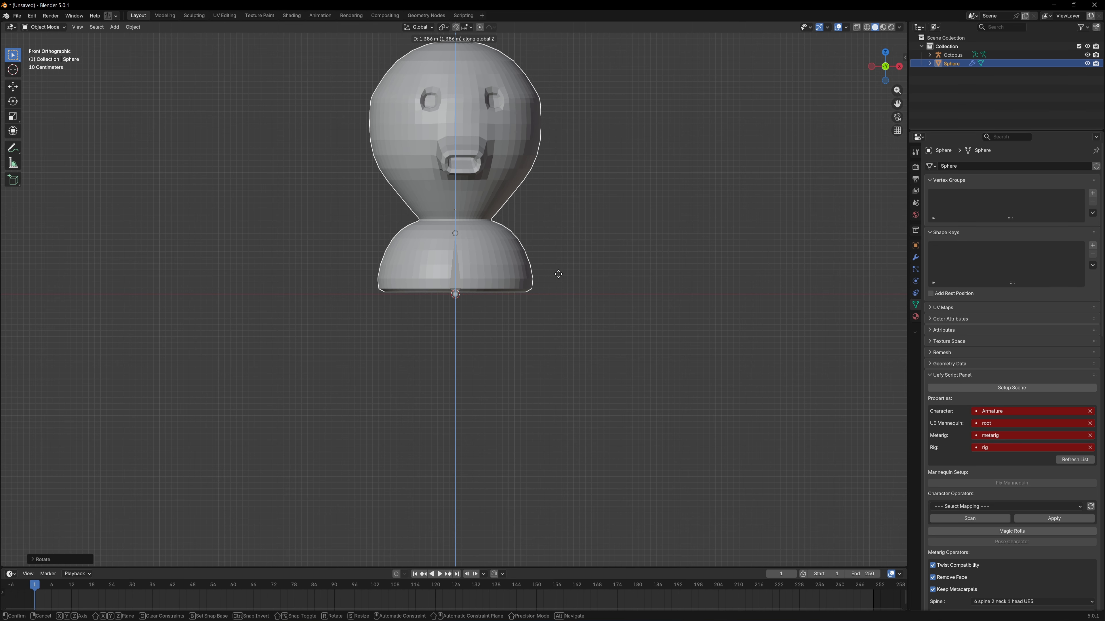
pyautogui.click(540, 279)
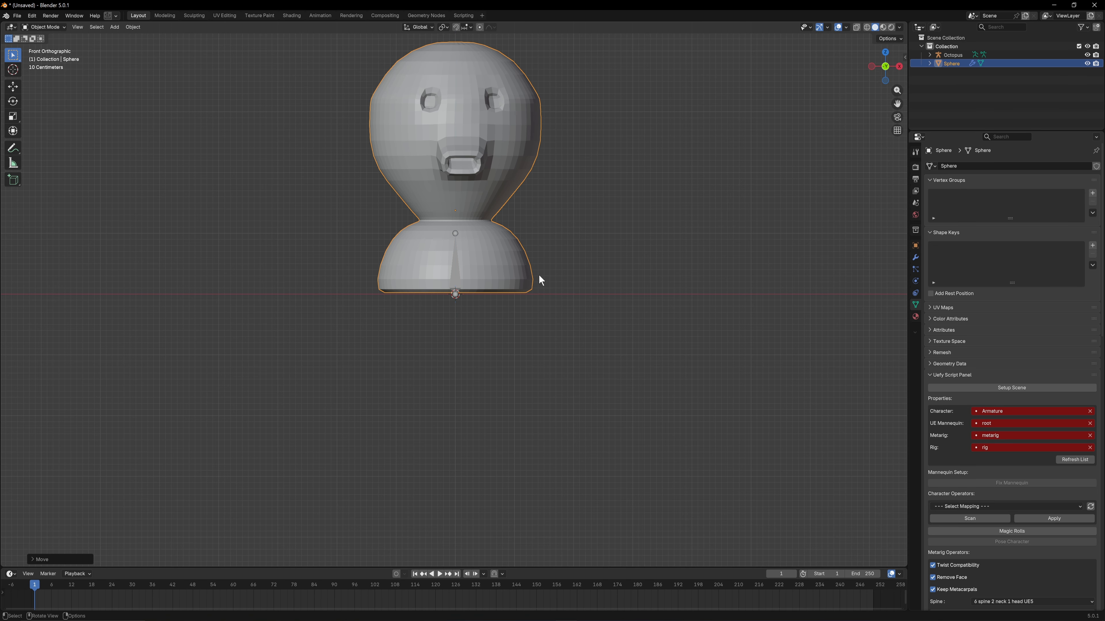
pyautogui.scroll(8, 540, 280)
pyautogui.press('g')
pyautogui.press('z')
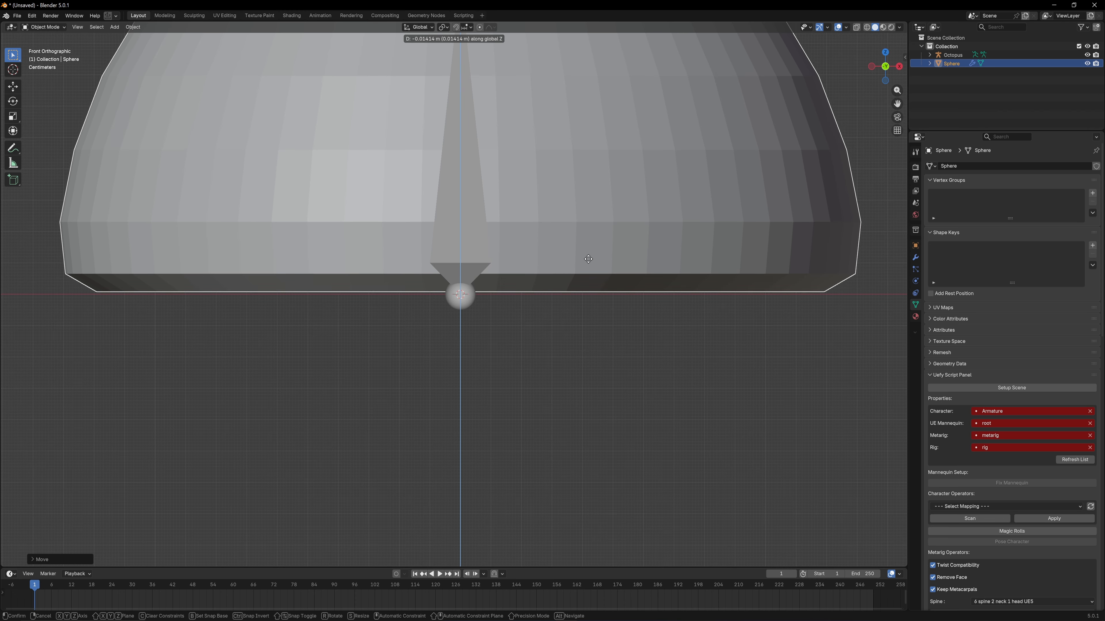
pyautogui.click(548, 268)
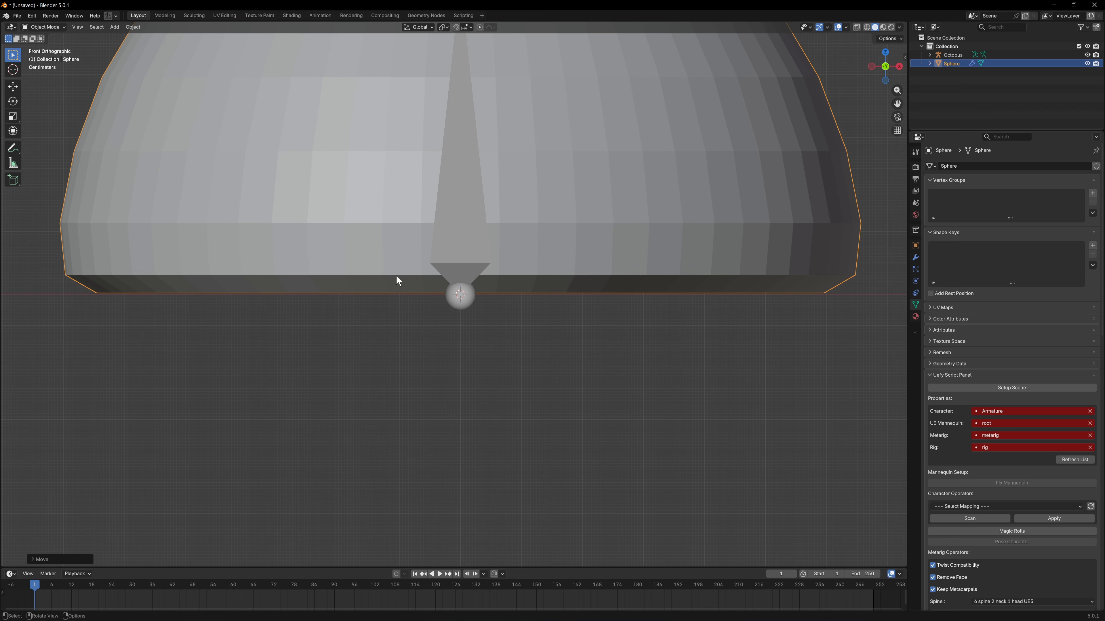
pyautogui.scroll(-4, 560, 298)
pyautogui.scroll(-4, 495, 276)
# Edit the Octopus armature and extrude a second bone straight up along Z from the first bone's tip
pyautogui.moveTo(513, 235); pyautogui.dragTo(594, 270, button='middle')
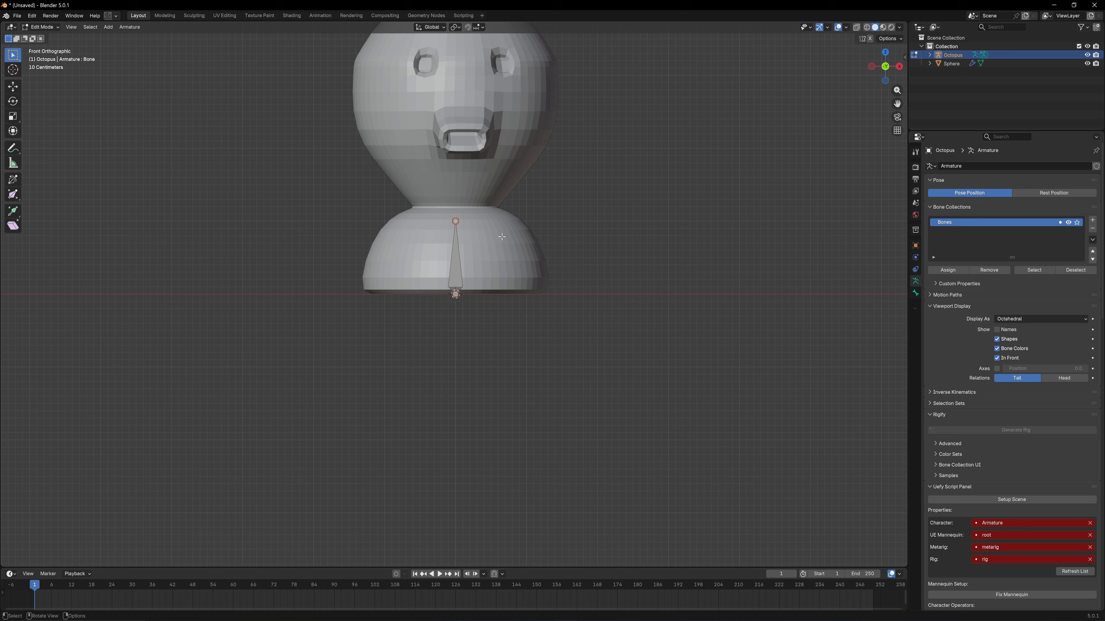
pyautogui.press('e')
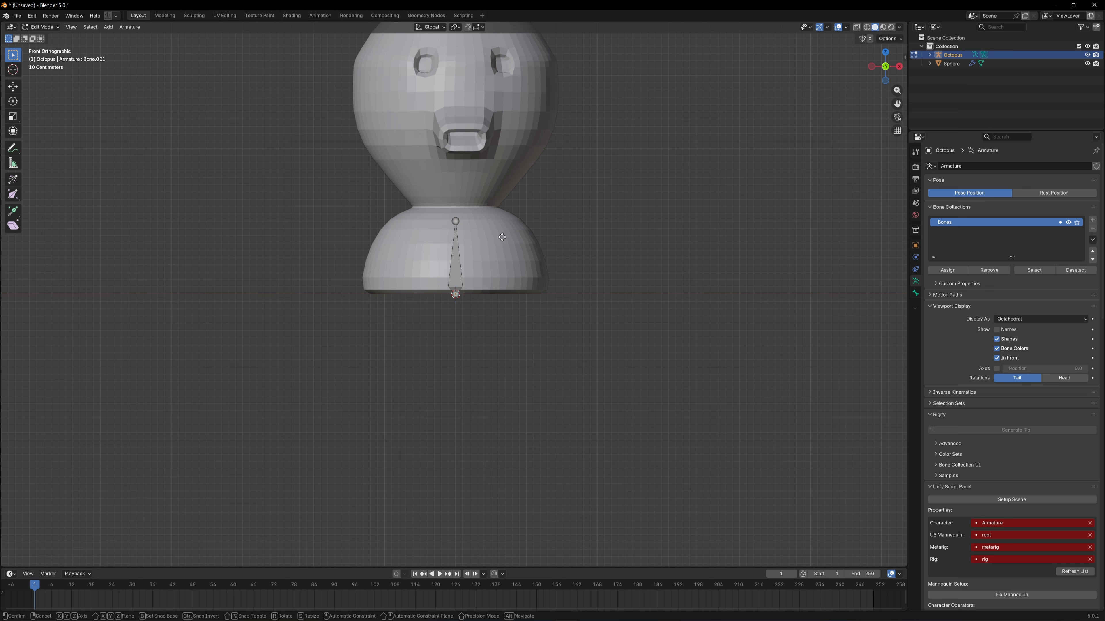
pyautogui.press('z')
pyautogui.click(503, 144)
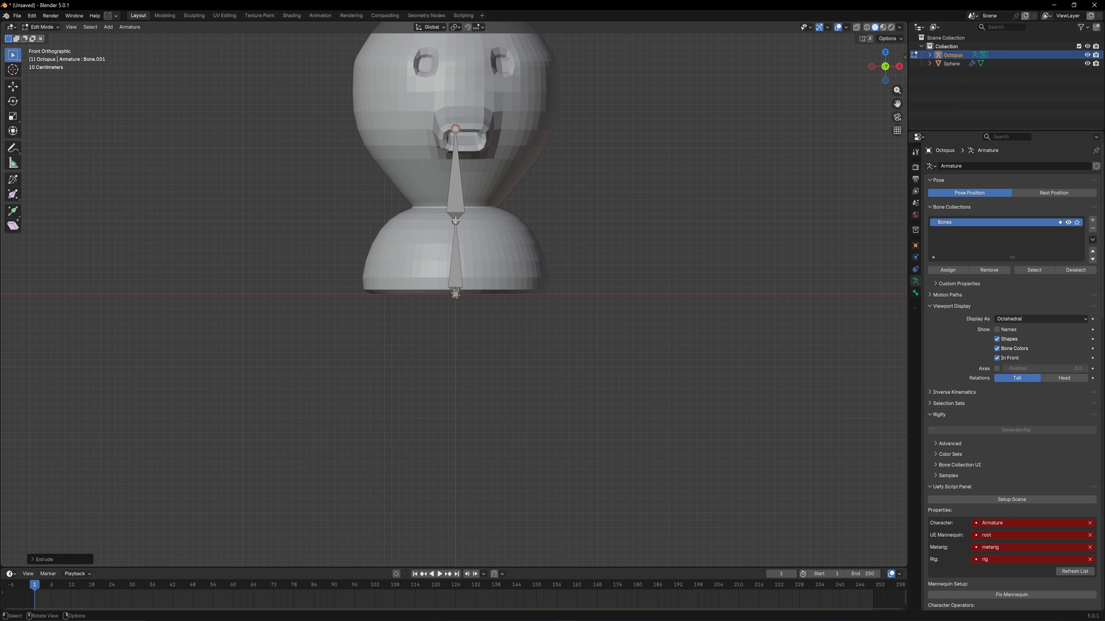
# Lower the joint between the two bones along Z so the root bone becomes short inside the body base
pyautogui.click(455, 220)
pyautogui.press('g')
pyautogui.press('z')
pyautogui.click(453, 234)
pyautogui.press('g')
pyautogui.press('z')
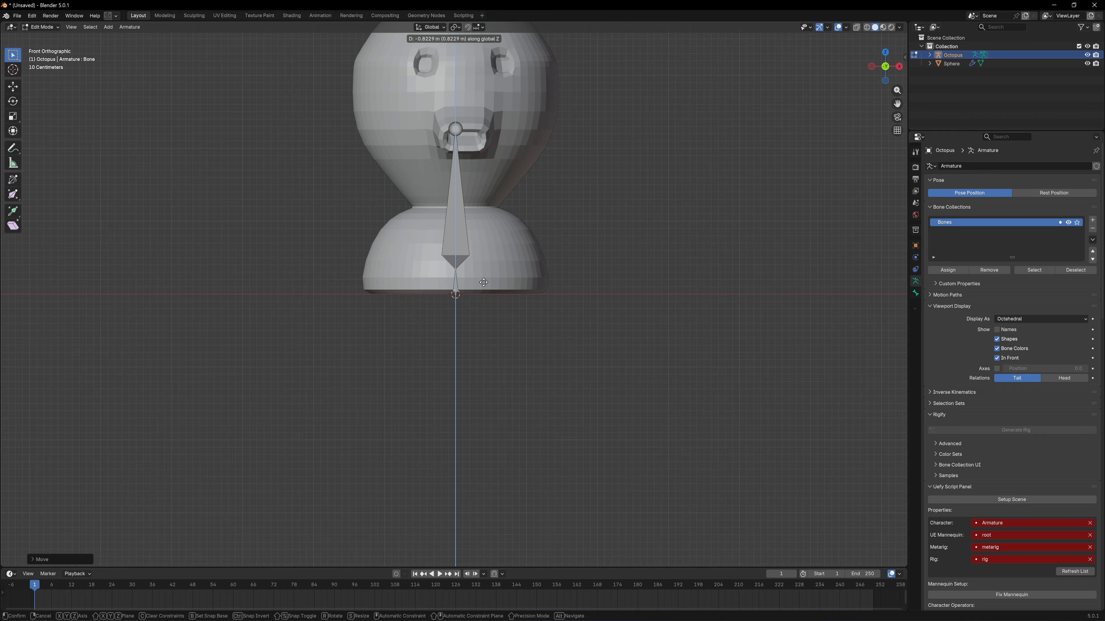
pyautogui.click(481, 273)
# Lower the second bone's tip along Z to the neck between the base and the head
pyautogui.click(461, 140)
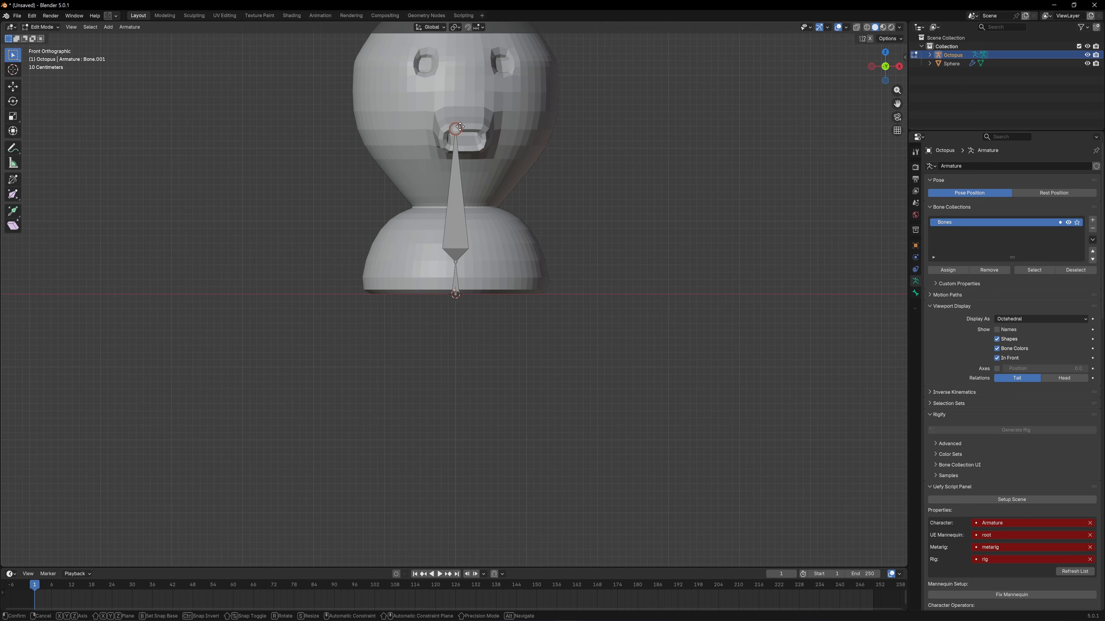
pyautogui.press('g')
pyautogui.press('z')
pyautogui.click(459, 212)
# Extrude two more bones straight up along Z, one to mouth height and one to near the top of the head
pyautogui.press('e')
pyautogui.press('z')
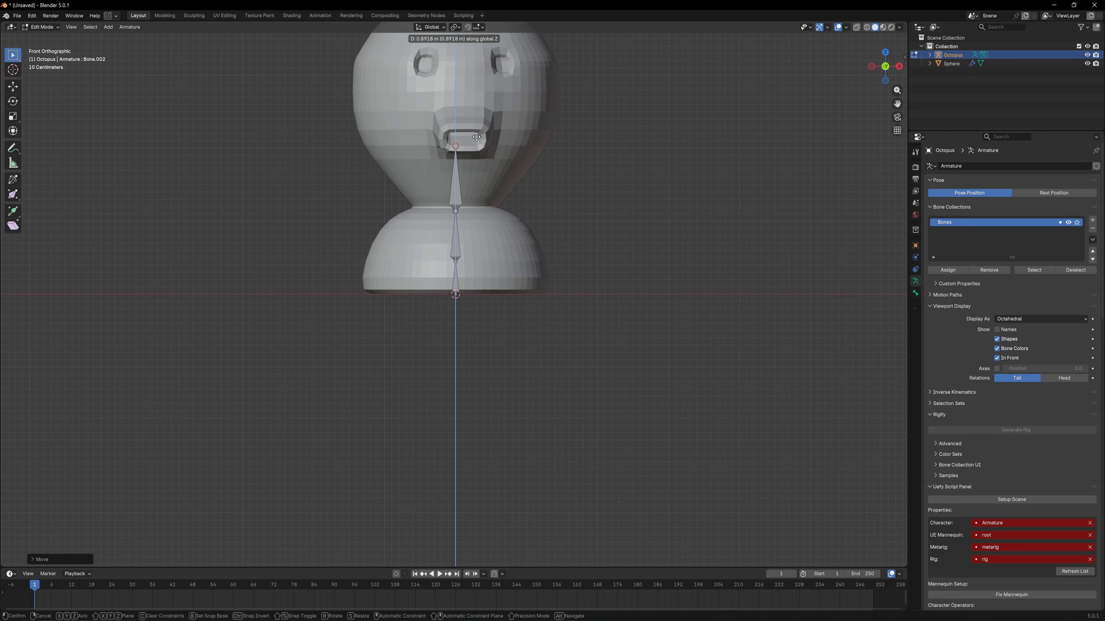
pyautogui.click(481, 121)
pyautogui.keyDown('shift'); pyautogui.moveTo(481, 120); pyautogui.dragTo(484, 222, button='middle'); pyautogui.keyUp('shift')
pyautogui.press('e')
pyautogui.press('z')
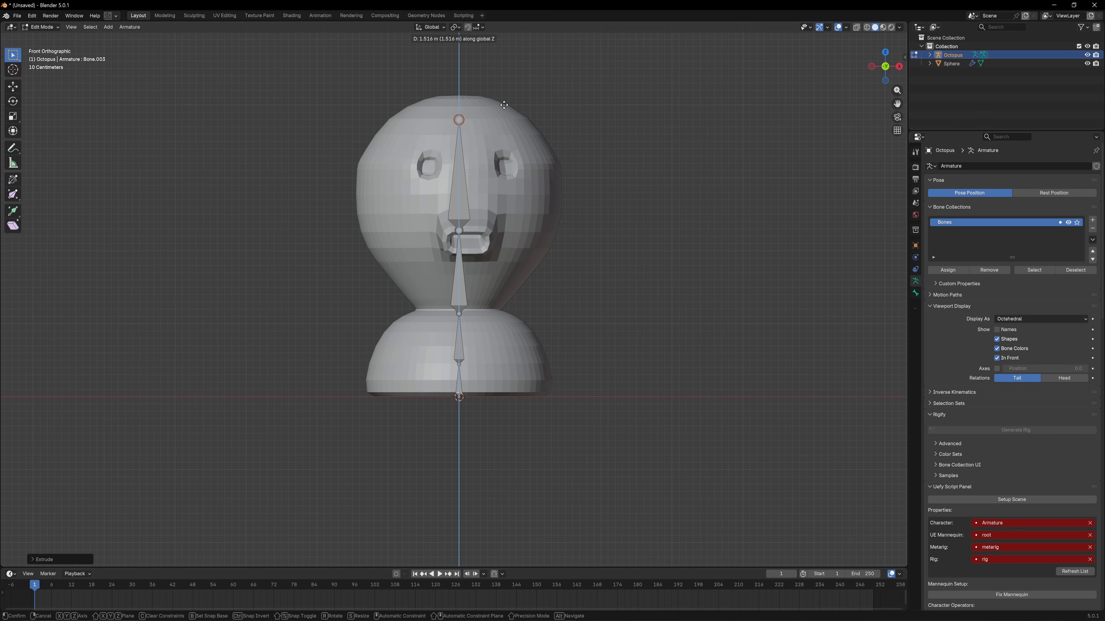
pyautogui.click(505, 94)
# Extrude a bone from the joint at mouth height towards the snout and disconnect it from its parent bone
pyautogui.moveTo(506, 94); pyautogui.dragTo(545, 259, button='middle')
pyautogui.click(452, 229)
pyautogui.press('e')
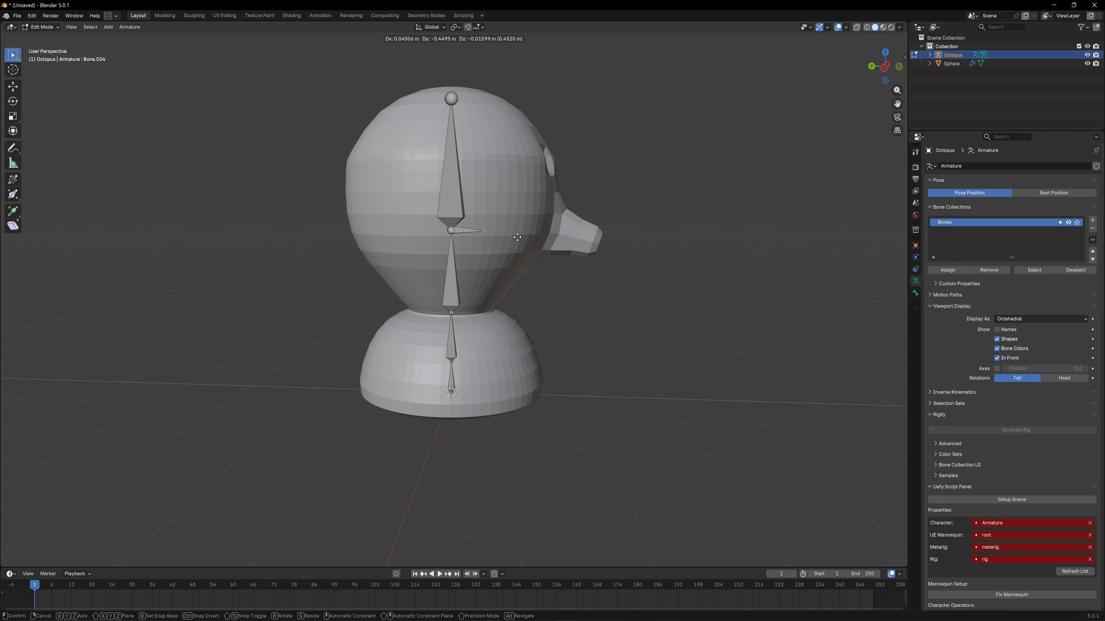
pyautogui.click(561, 236)
pyautogui.hotkey('alt', 'p')
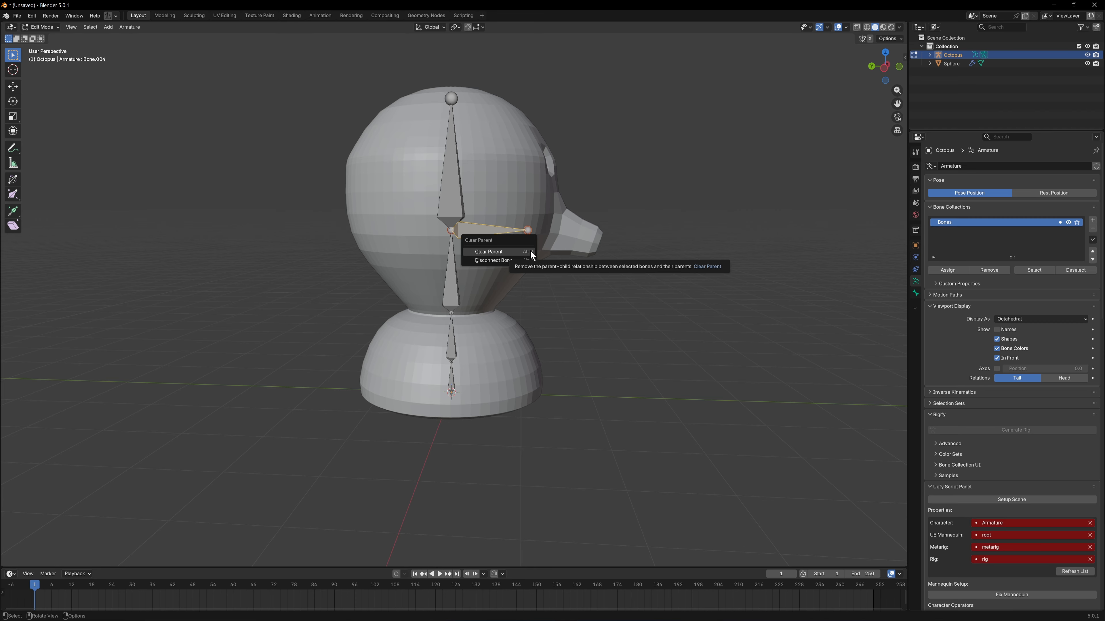
pyautogui.click(525, 261)
# Move the disconnected bone forward along Y so it starts at the base of the snout
pyautogui.press('g')
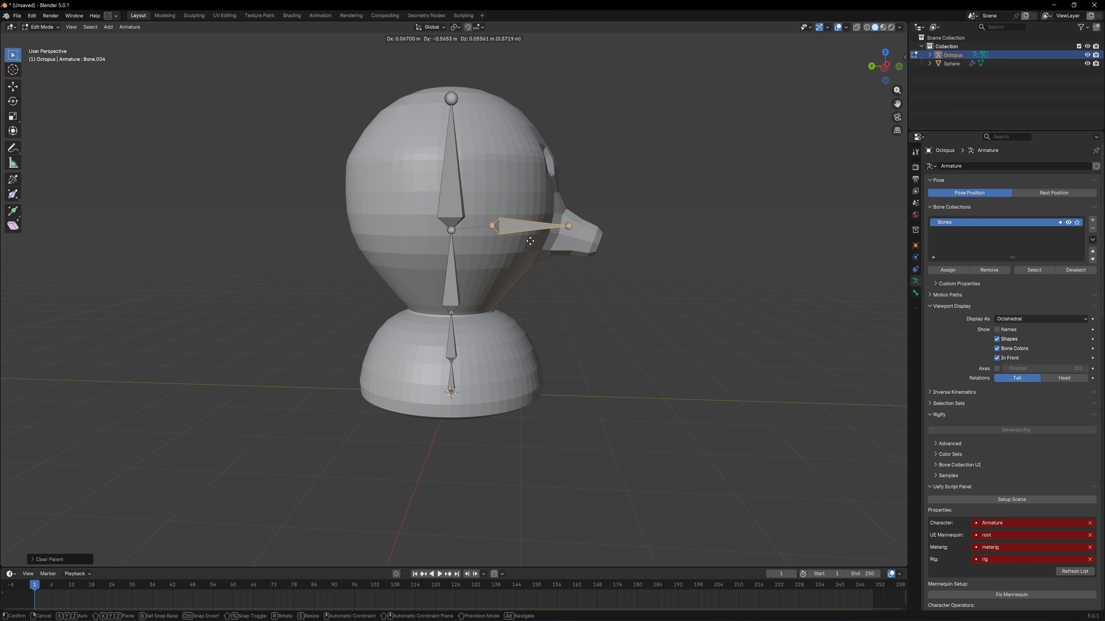
pyautogui.press('y')
pyautogui.click(586, 247)
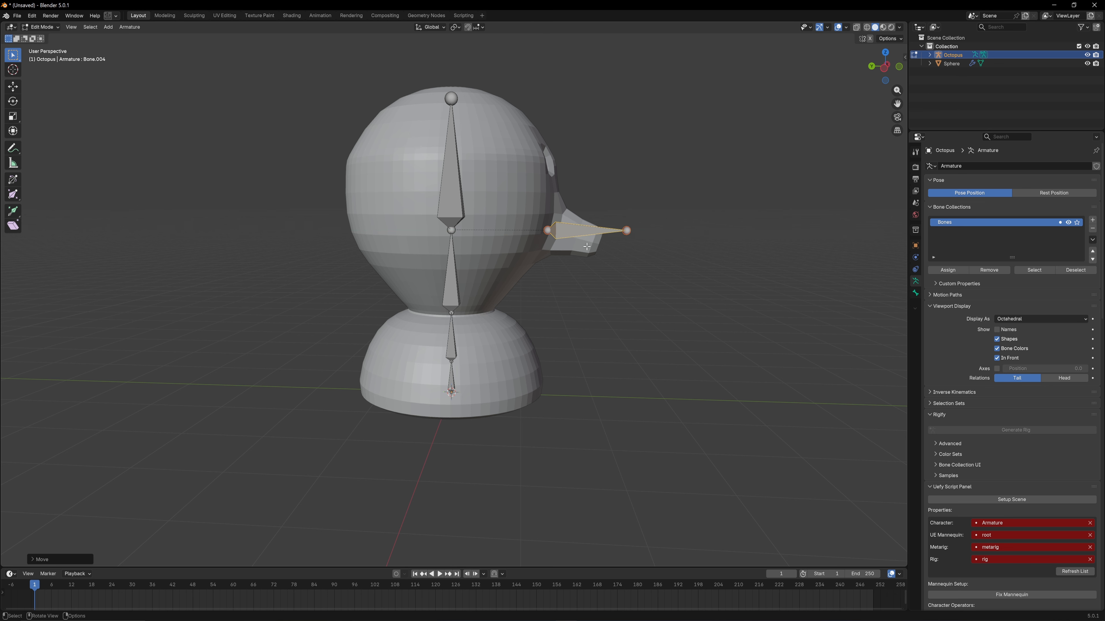
# Pull the snout bone's tip back along Y to the snout's end and lower it along Z by about 0.15 m
pyautogui.click(627, 230)
pyautogui.press('g')
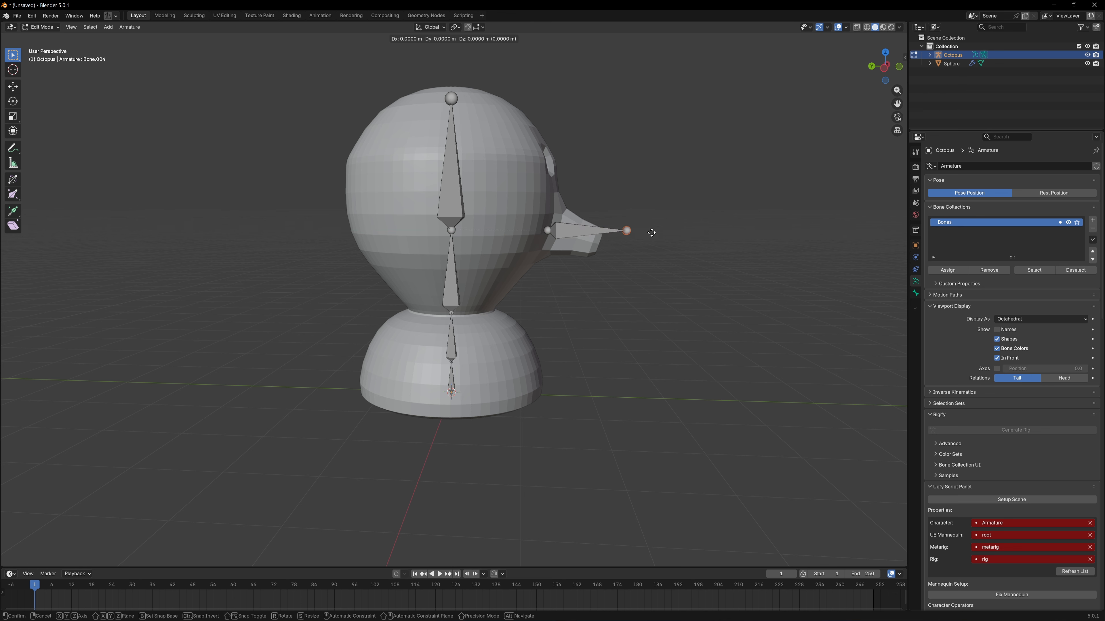
pyautogui.press('y')
pyautogui.click(622, 235)
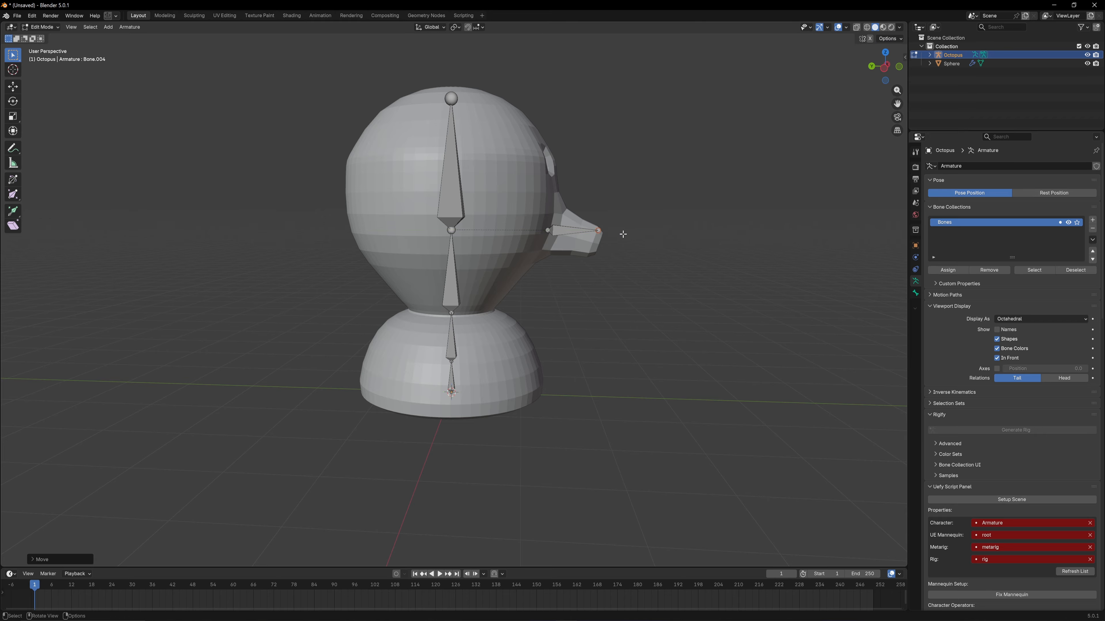
pyautogui.press('g')
pyautogui.press('z')
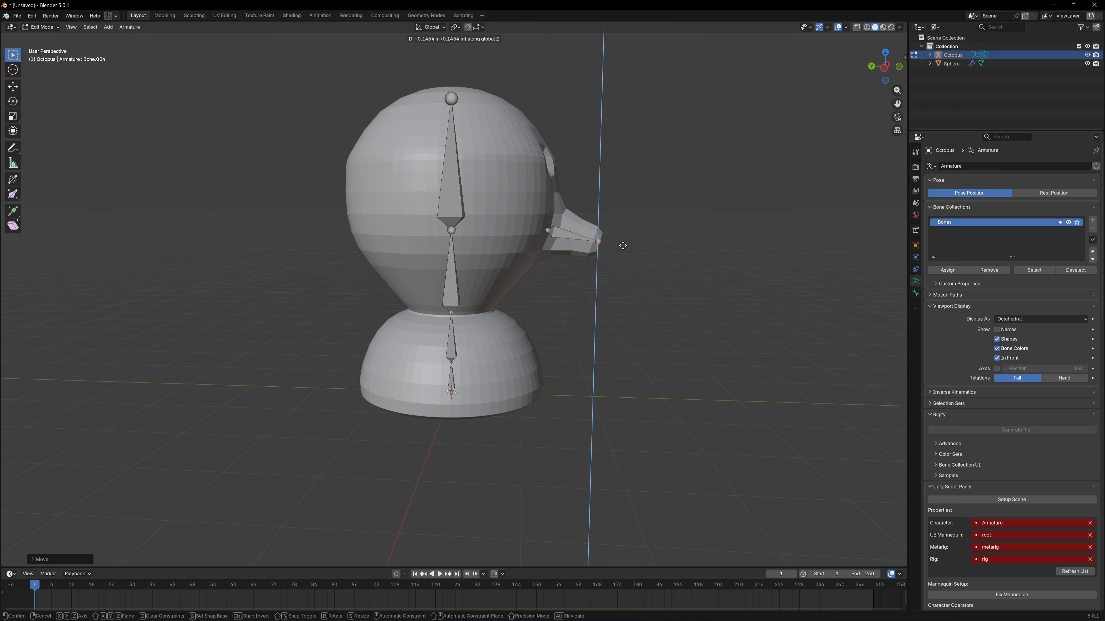
pyautogui.click(622, 246)
# Shift the whole snout bone along X to line it up with the middle of the snout, and deselect it
pyautogui.moveTo(634, 242); pyautogui.dragTo(539, 328, button='middle')
pyautogui.click(466, 405)
pyautogui.press('g')
pyautogui.press('x')
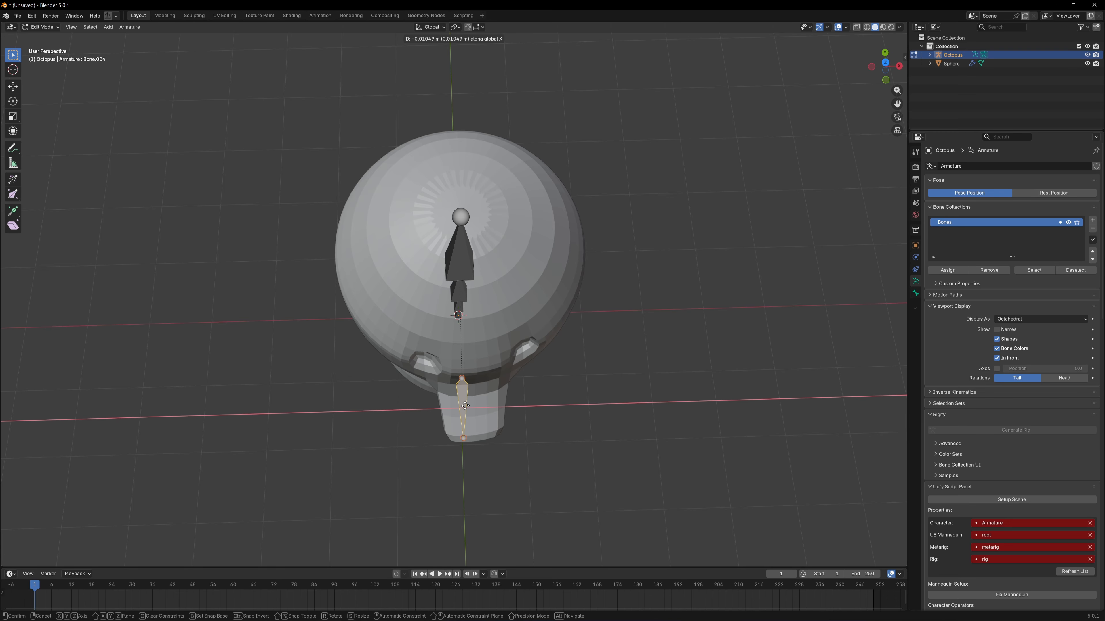
pyautogui.click(520, 369)
pyautogui.moveTo(520, 369); pyautogui.dragTo(566, 336, button='middle')
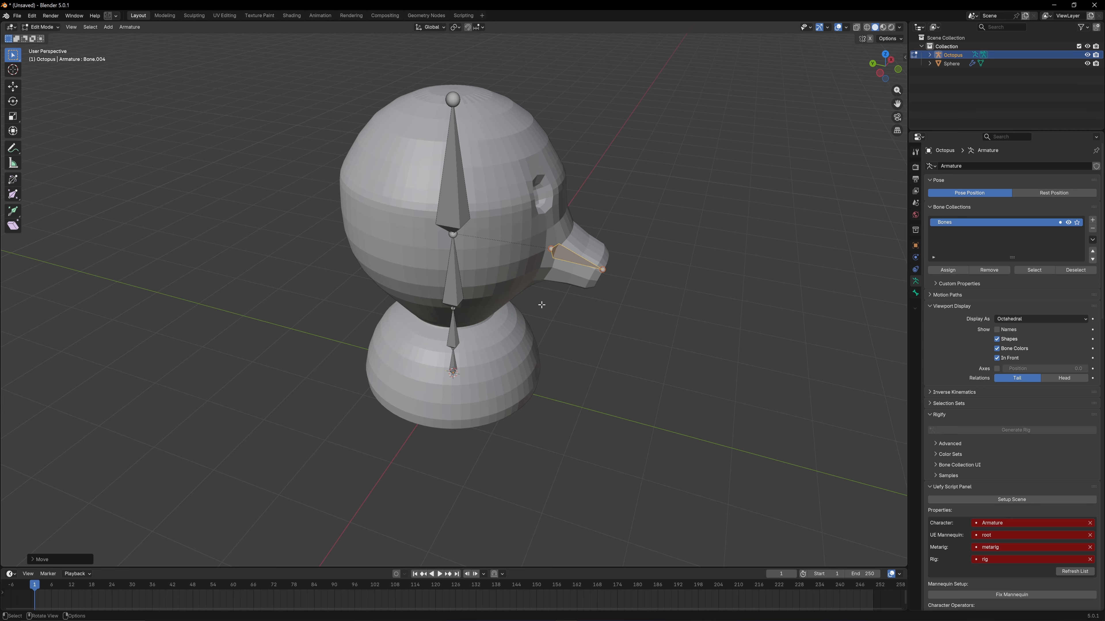
pyautogui.scroll(-3, 542, 305)
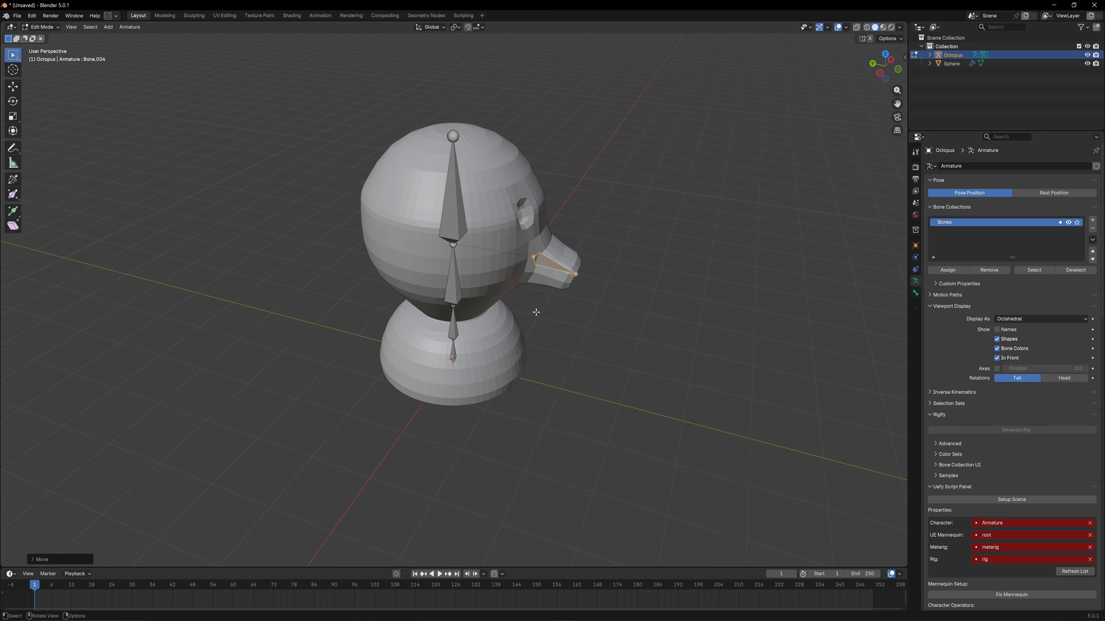
pyautogui.click(569, 346)
# Return to Object Mode and parent the octopus mesh to the armature with automatic weights
pyautogui.click(48, 28)
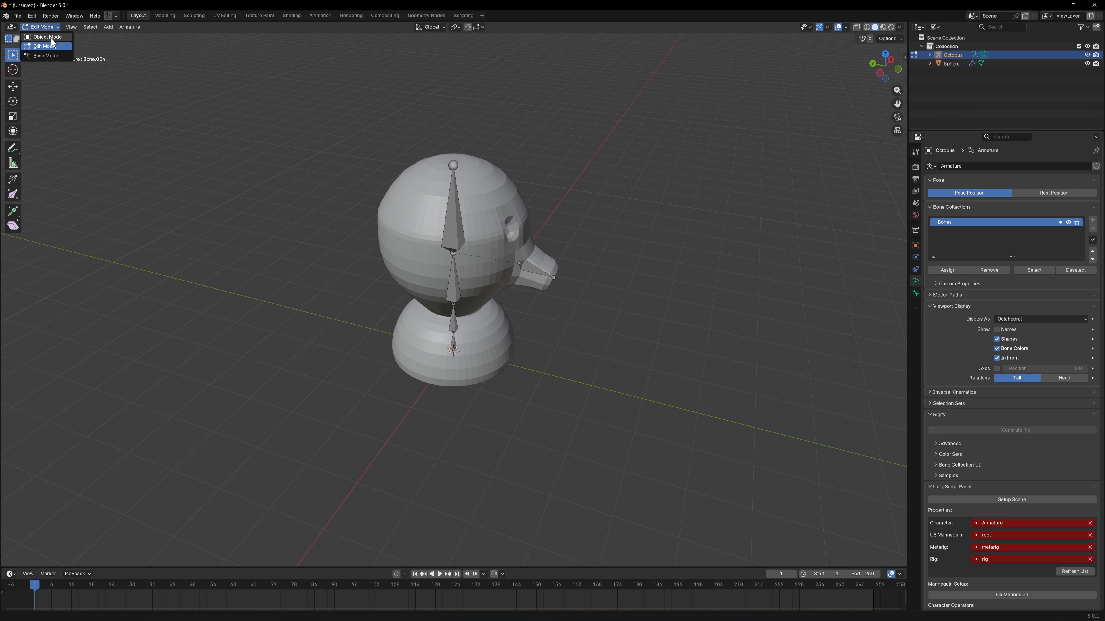
pyautogui.click(50, 38)
pyautogui.scroll(1, 545, 313)
pyautogui.click(506, 323)
pyautogui.moveTo(546, 313); pyautogui.dragTo(620, 347, button='middle')
pyautogui.keyDown('shift'); pyautogui.click(460, 295); pyautogui.keyUp('shift')
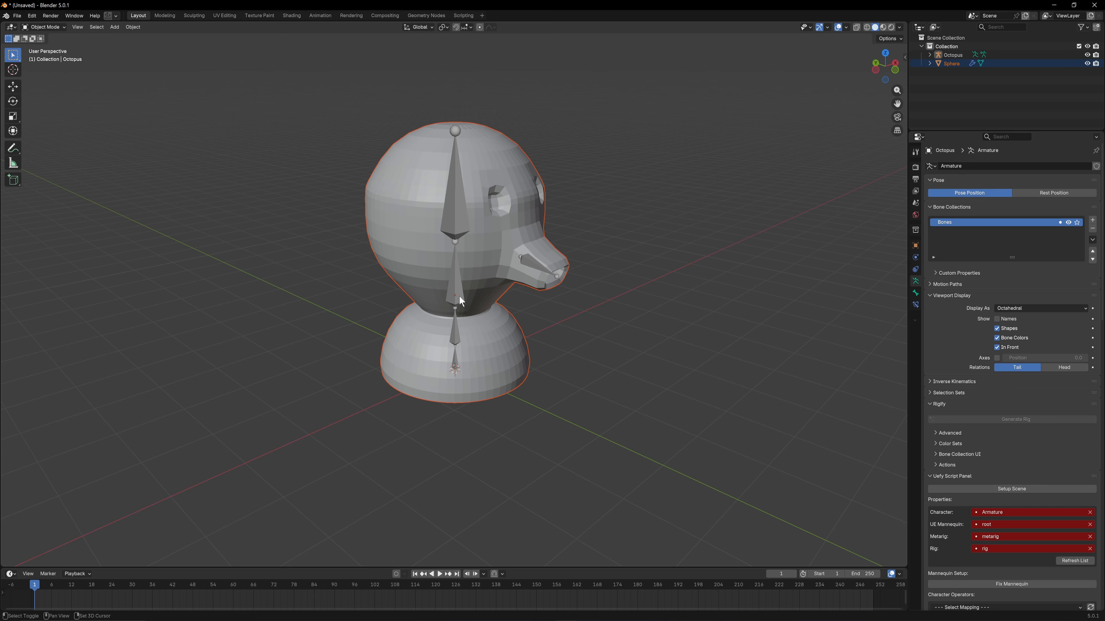
pyautogui.keyDown('shift'); pyautogui.click(459, 295); pyautogui.keyUp('shift')
pyautogui.hotkey('ctrl', 'p')
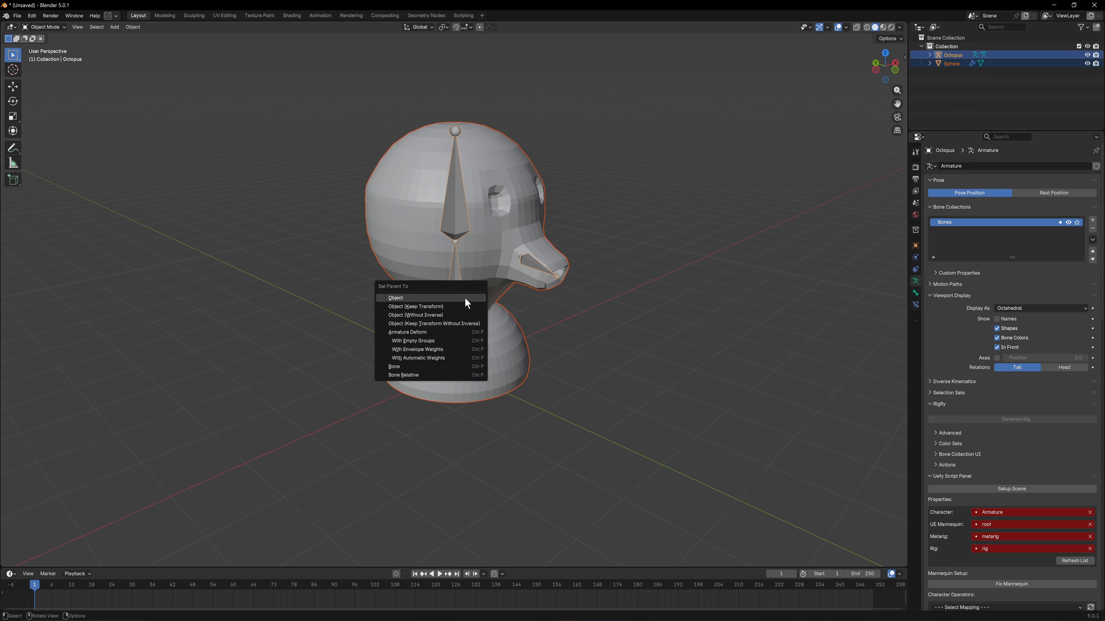
pyautogui.click(447, 358)
# Test the rig in Pose Mode by rotating the bone above the neck and the snout bone, cancelling each rotation
pyautogui.click(44, 27)
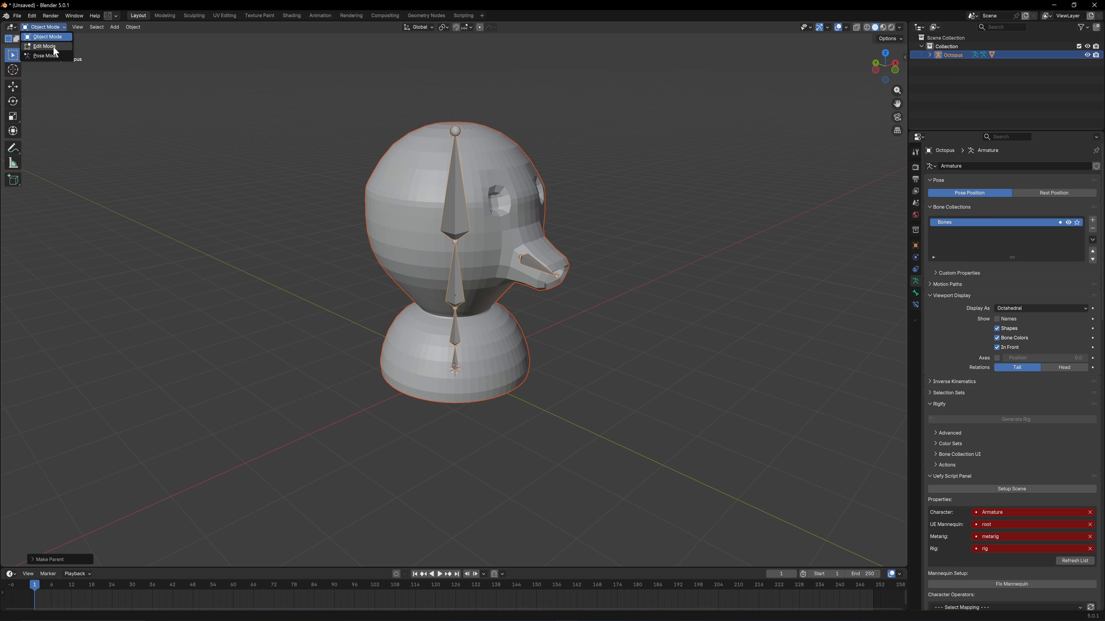
pyautogui.click(49, 58)
pyautogui.click(460, 275)
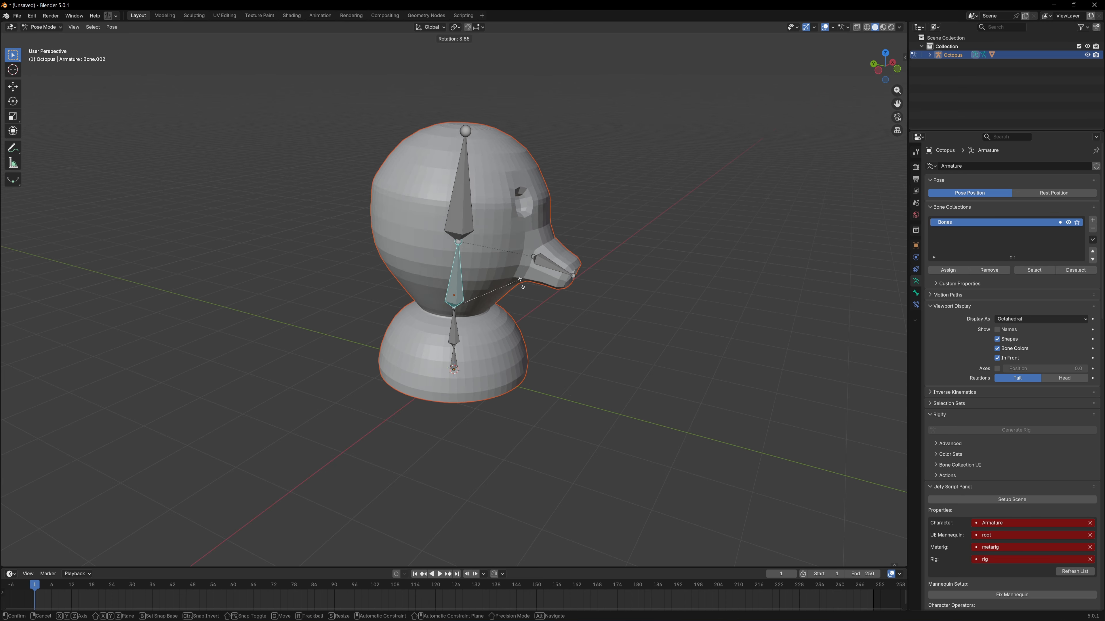
pyautogui.press('r')
pyautogui.press('Escape')
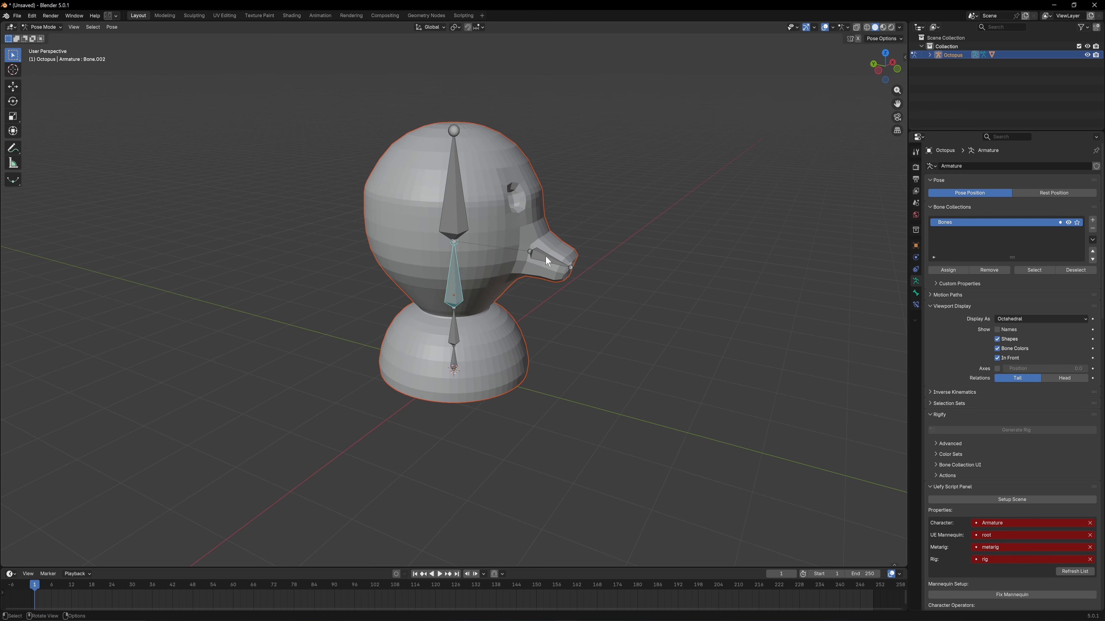
pyautogui.click(545, 261)
pyautogui.press('r')
pyautogui.press('Escape')
pyautogui.hotkey('ctrl', 'Tab')
# Apply smooth shading to the octopus mesh and deselect it
pyautogui.click(518, 209)
pyautogui.rightClick(517, 208)
pyautogui.click(652, 368)
pyautogui.moveTo(652, 368)
pyautogui.mouseDown(button='middle')
pyautogui.moveTo(597, 348)
pyautogui.moveTo(468, 343)
pyautogui.moveTo(601, 341)
pyautogui.moveTo(514, 292)
pyautogui.mouseUp(button='middle')
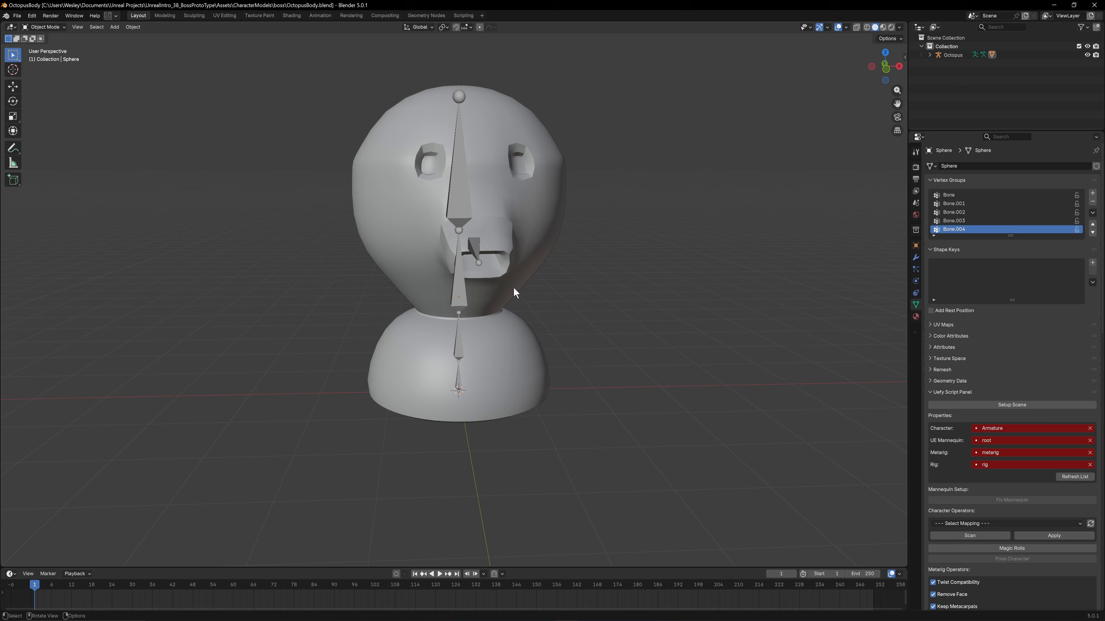
# Export the rigged octopus as an FBX file named OctopusBody
pyautogui.click(17, 16)
pyautogui.moveTo(59, 146)
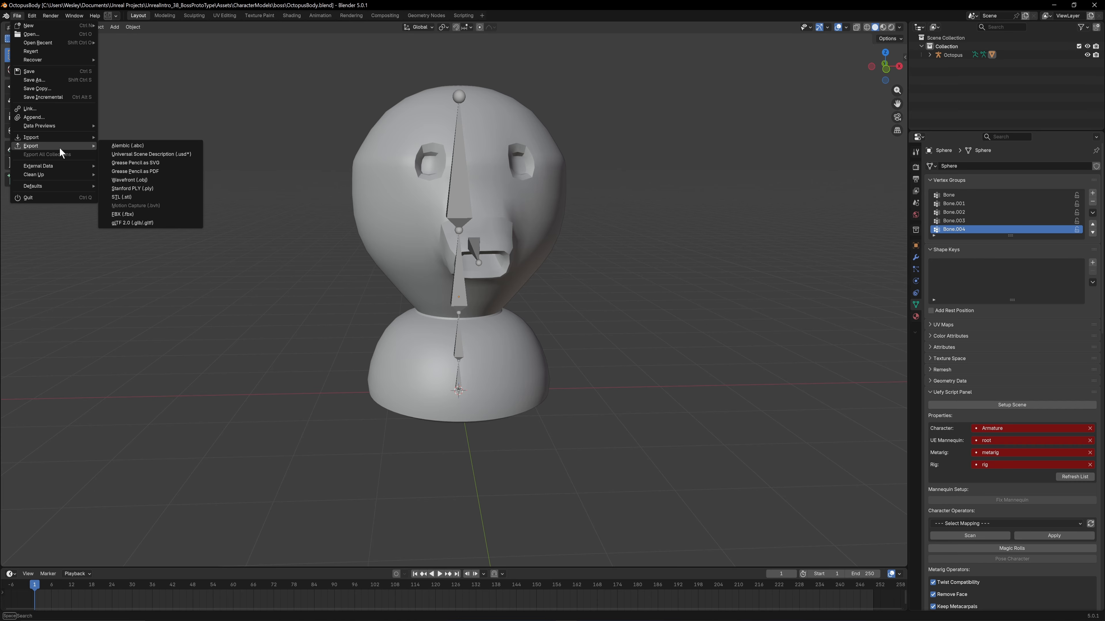
pyautogui.click(140, 213)
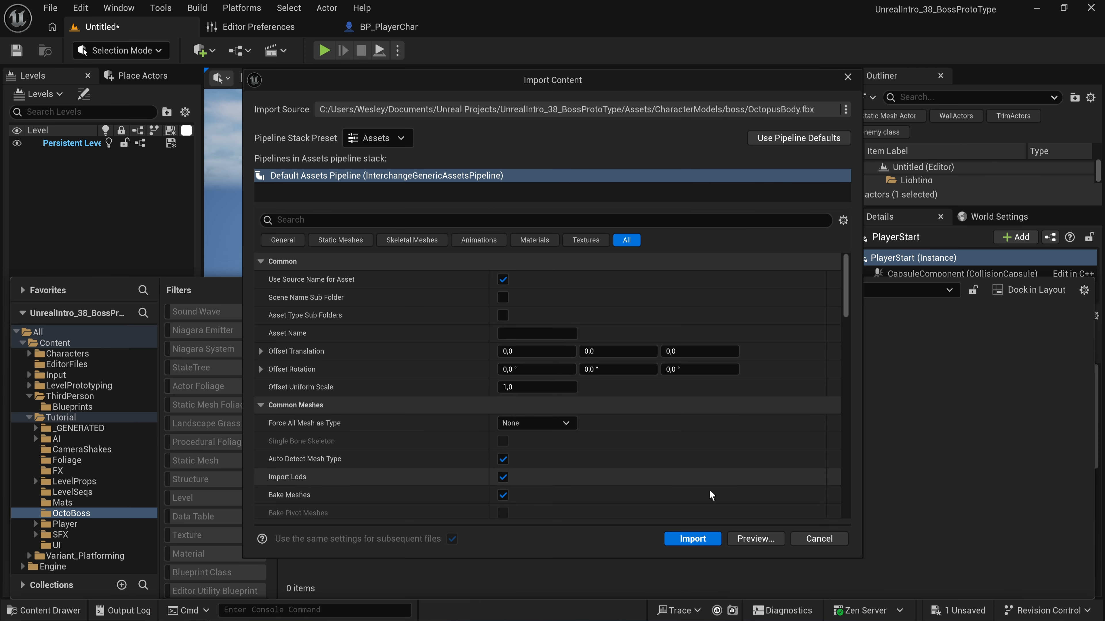
# In Unreal Editor, import OctopusBody.fbx into the OctoBoss folder with the Default Assets Pipeline settings
pyautogui.scroll(-10, 735, 361)
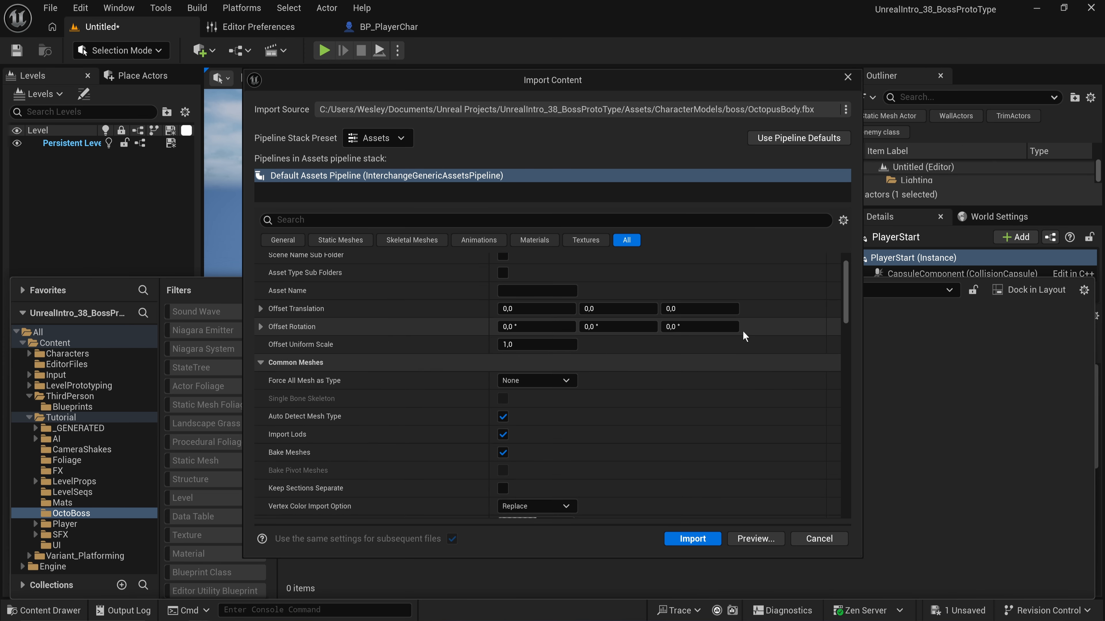
pyautogui.click(704, 540)
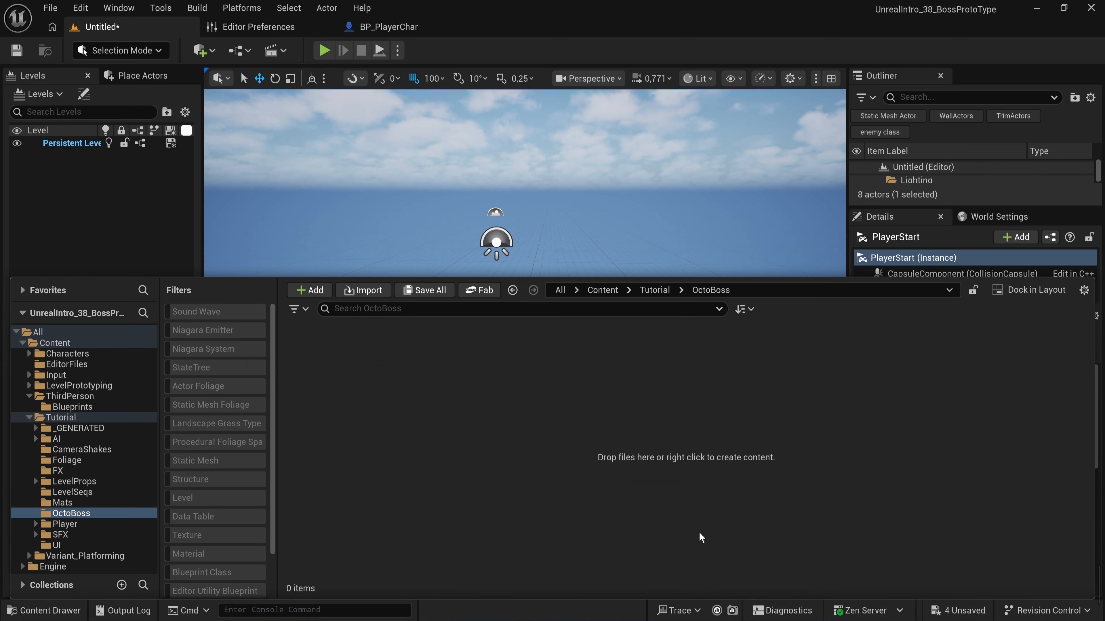
pyautogui.click(466, 414)
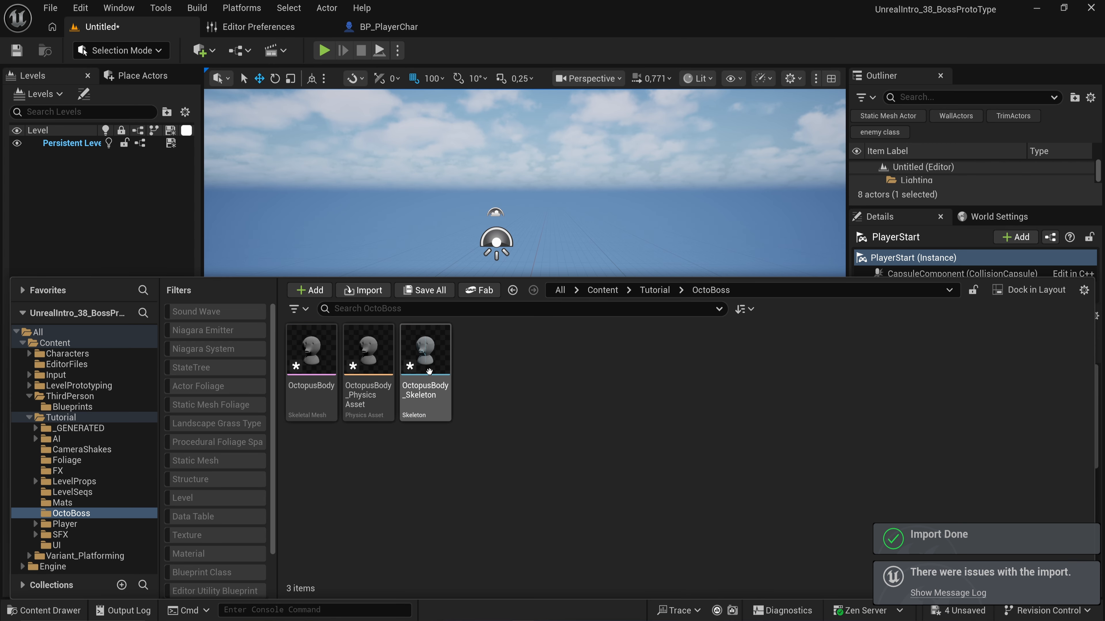
# Place the OctopusBody_Skeleton asset in the level on the checkered floor and frame it in the view
pyautogui.moveTo(425, 357); pyautogui.dragTo(488, 322)
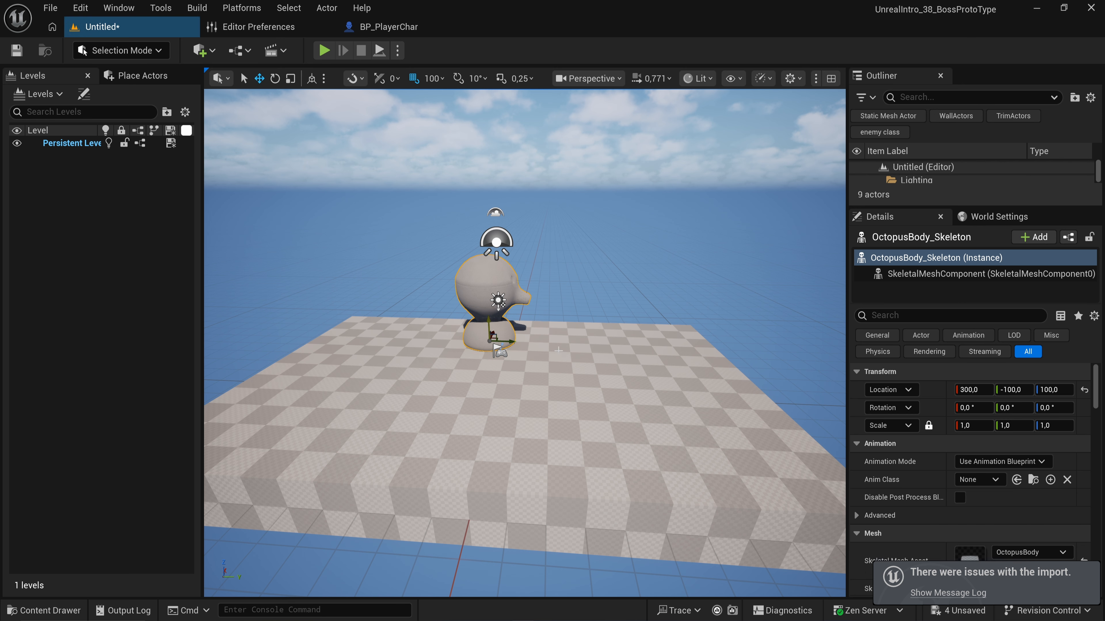
pyautogui.press('f')
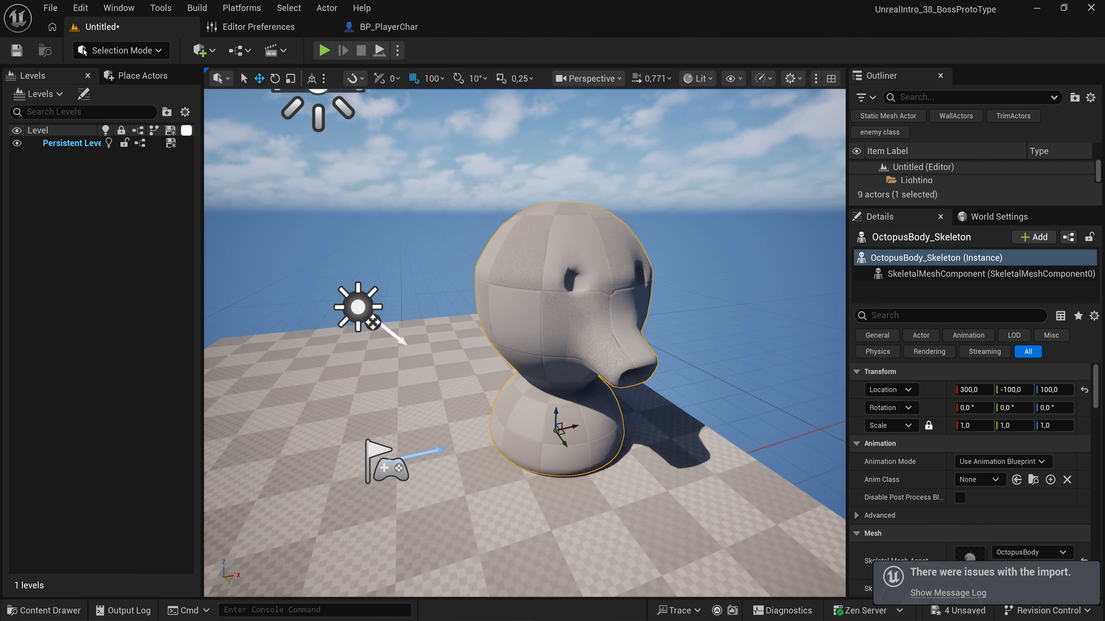
# Delete the OctopusBody_Skeleton actor from the level
pyautogui.press('Delete')
pyautogui.moveTo(456, 508); pyautogui.dragTo(477, 496, button='right')
pyautogui.press('s')
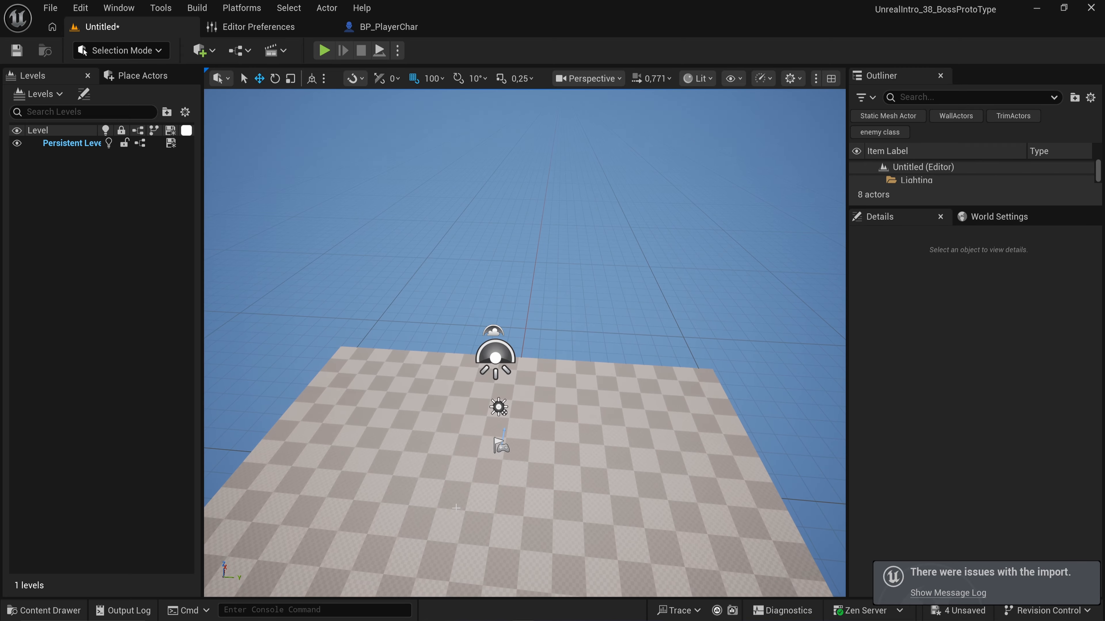
# Switch to Blender, change the octopus armature from Edit Mode to Object Mode, and look through the mesh types available to add
pyautogui.hotkey('alt', 'Tab')
pyautogui.click(221, 90)
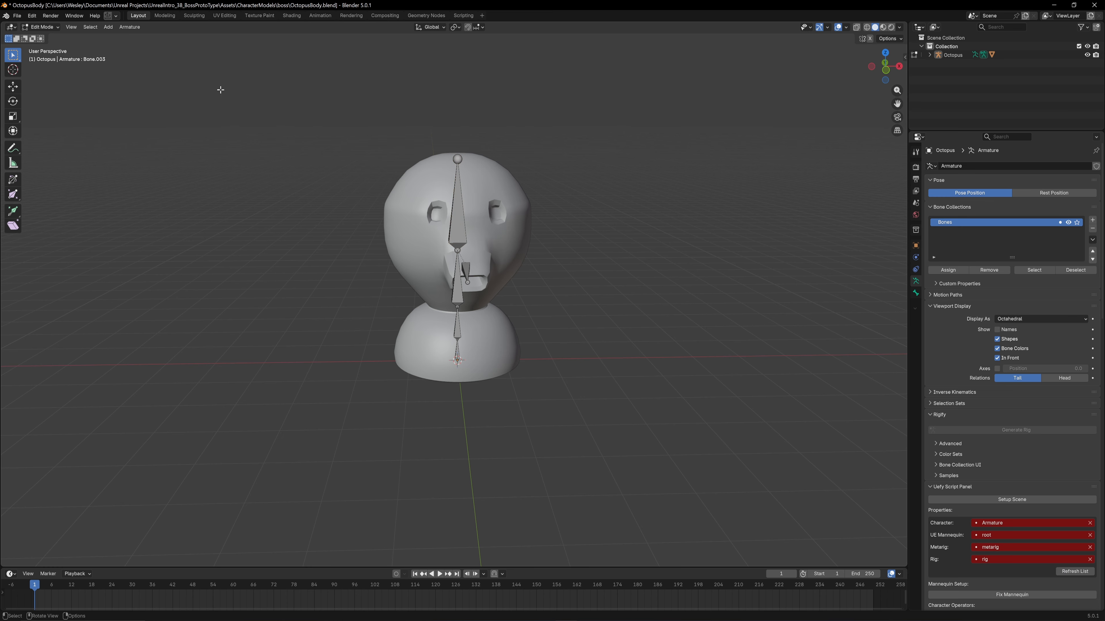
pyautogui.click(43, 27)
pyautogui.click(55, 38)
pyautogui.hotkey('shift', 'a')
pyautogui.moveTo(302, 196)
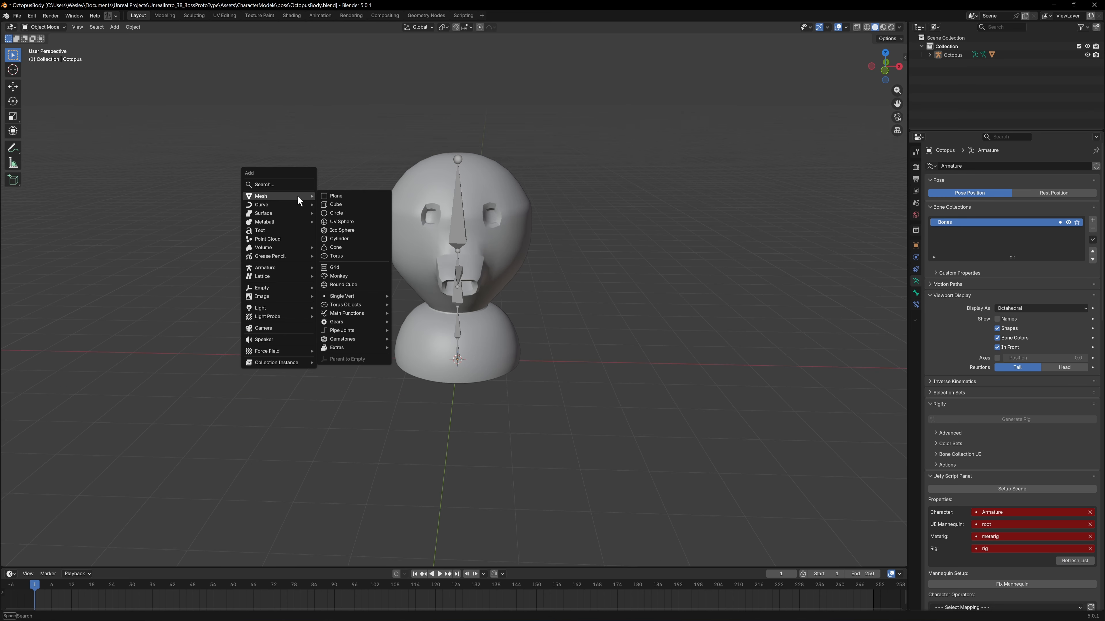
pyautogui.moveTo(371, 300)
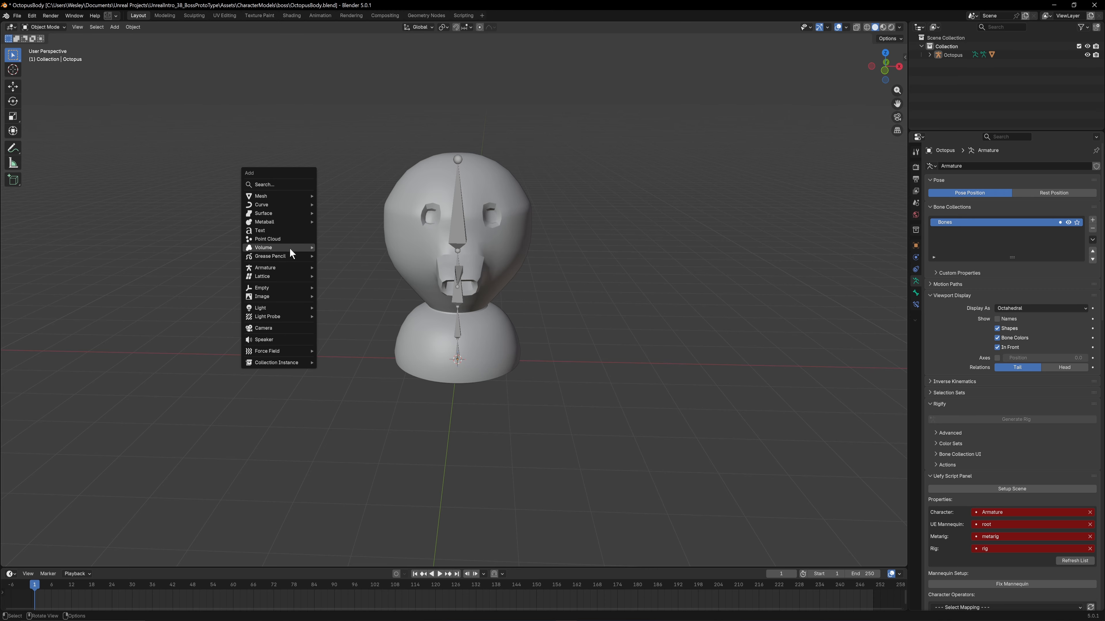
# Search the add-on preferences for mesh, examine the details and options of Extra Mesh Objects, and close the preferences
pyautogui.click(33, 17)
pyautogui.click(53, 126)
pyautogui.click(256, 182)
pyautogui.write('mesh')
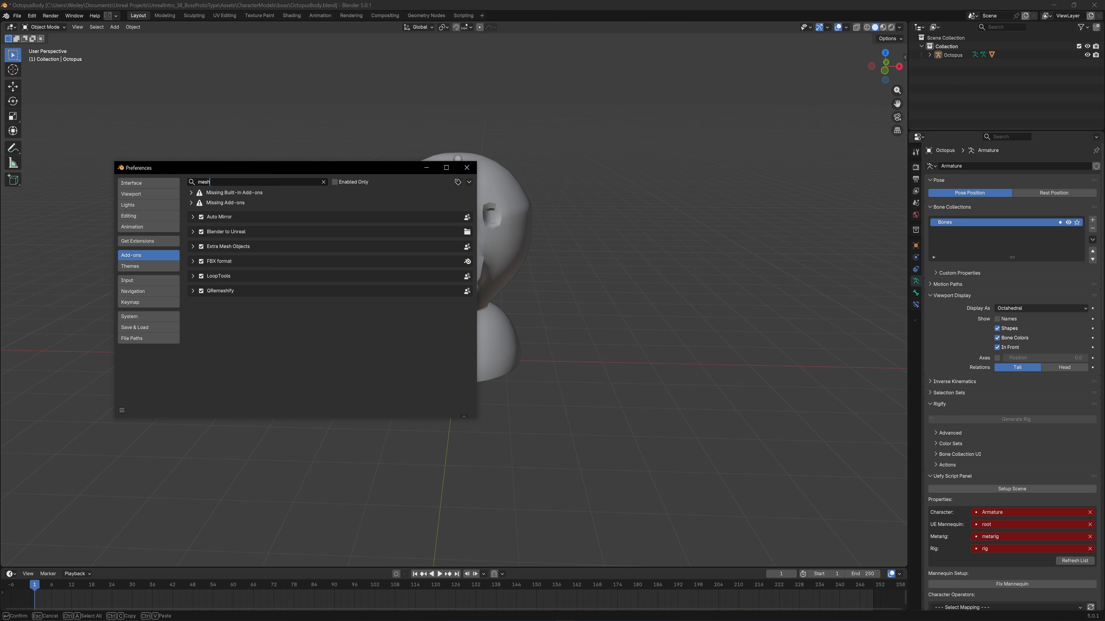
pyautogui.click(192, 247)
pyautogui.scroll(-2, 276, 313)
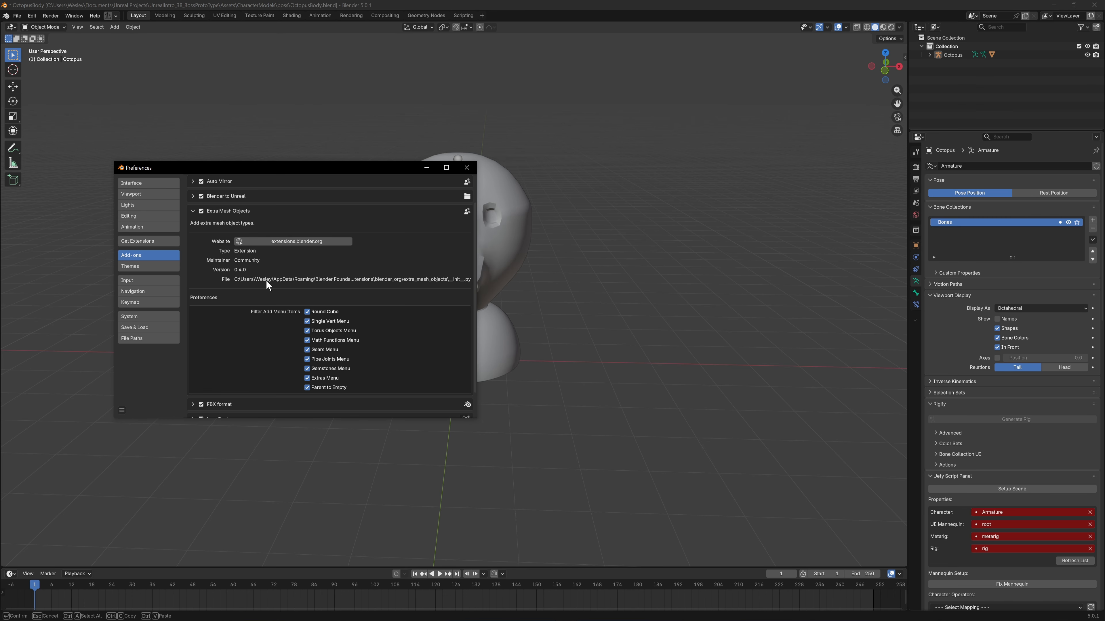
pyautogui.scroll(2, 279, 234)
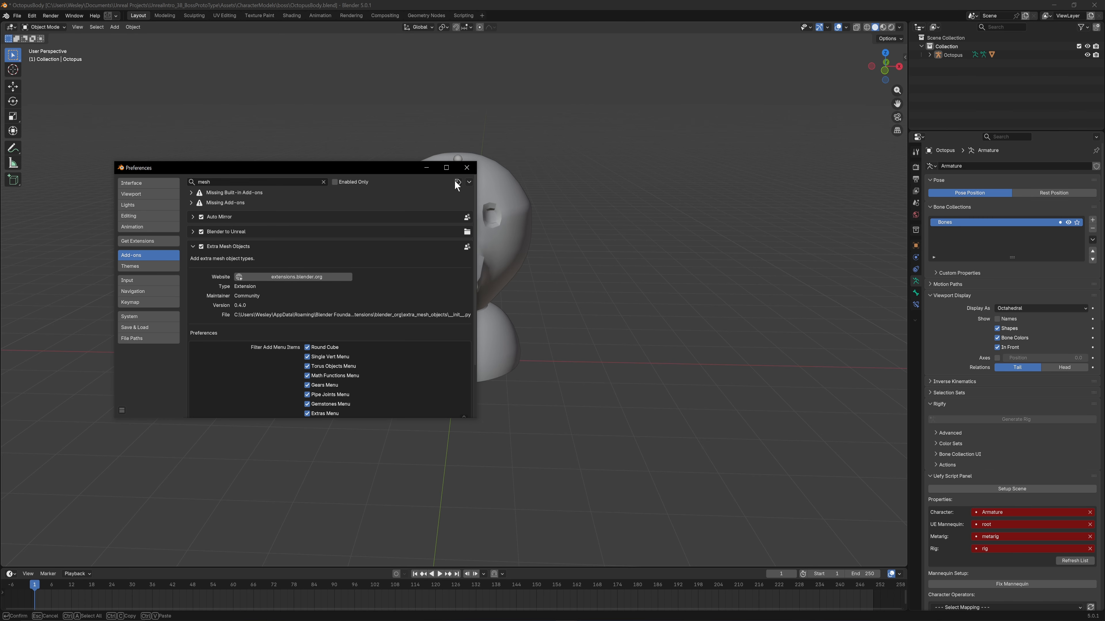
pyautogui.click(466, 168)
# Add a Single Vert mesh object to the scene
pyautogui.moveTo(523, 300); pyautogui.dragTo(557, 367, button='middle')
pyautogui.hotkey('shift', 'a')
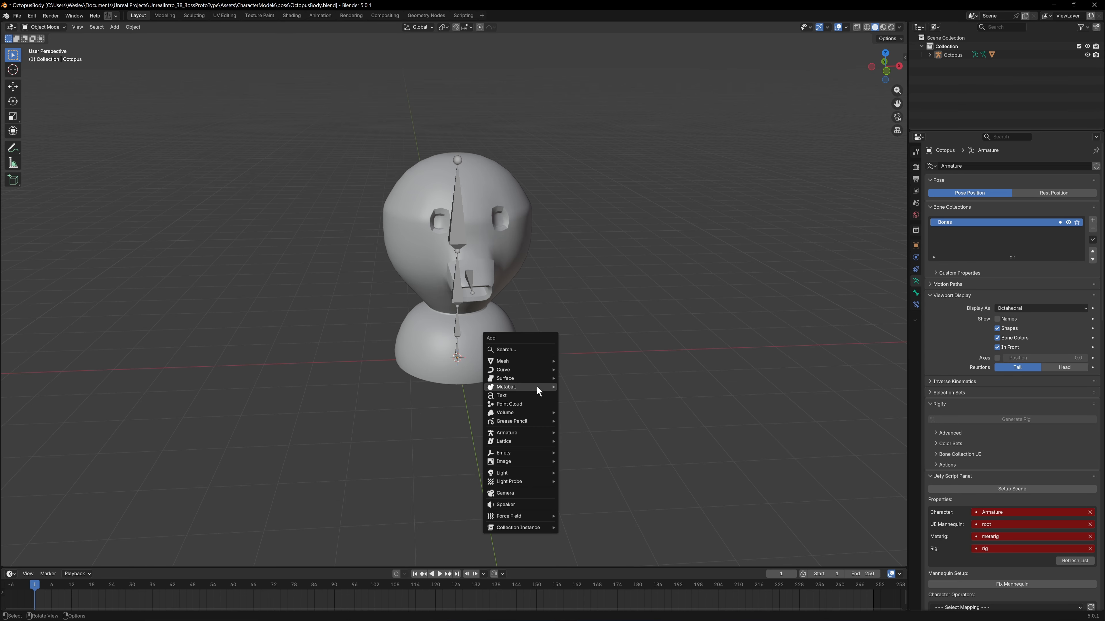
pyautogui.moveTo(533, 361)
pyautogui.moveTo(600, 460)
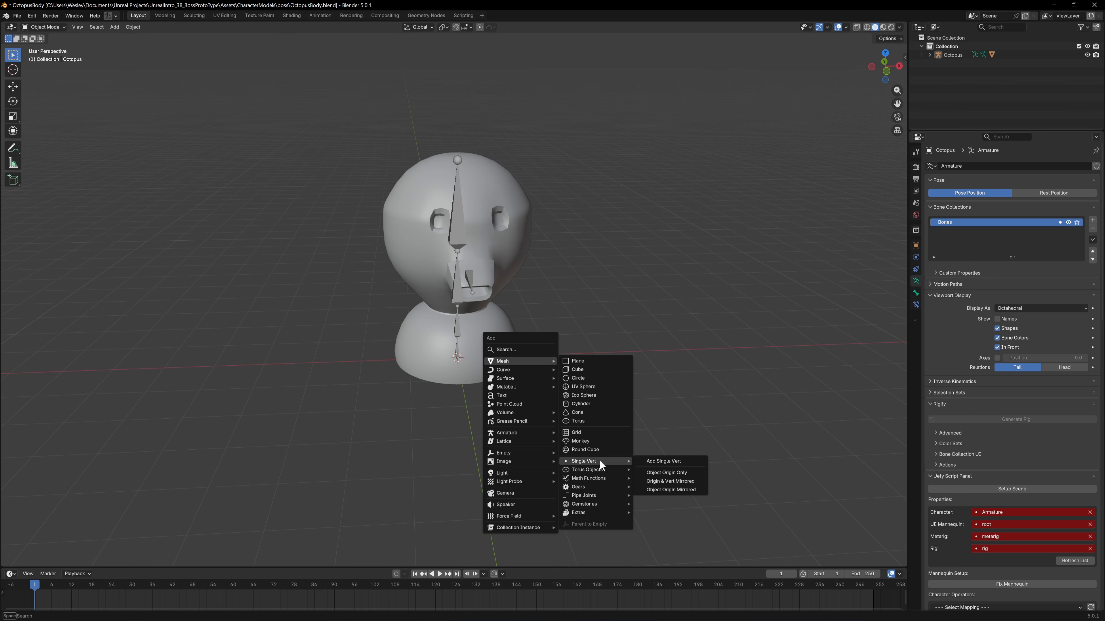
pyautogui.click(674, 462)
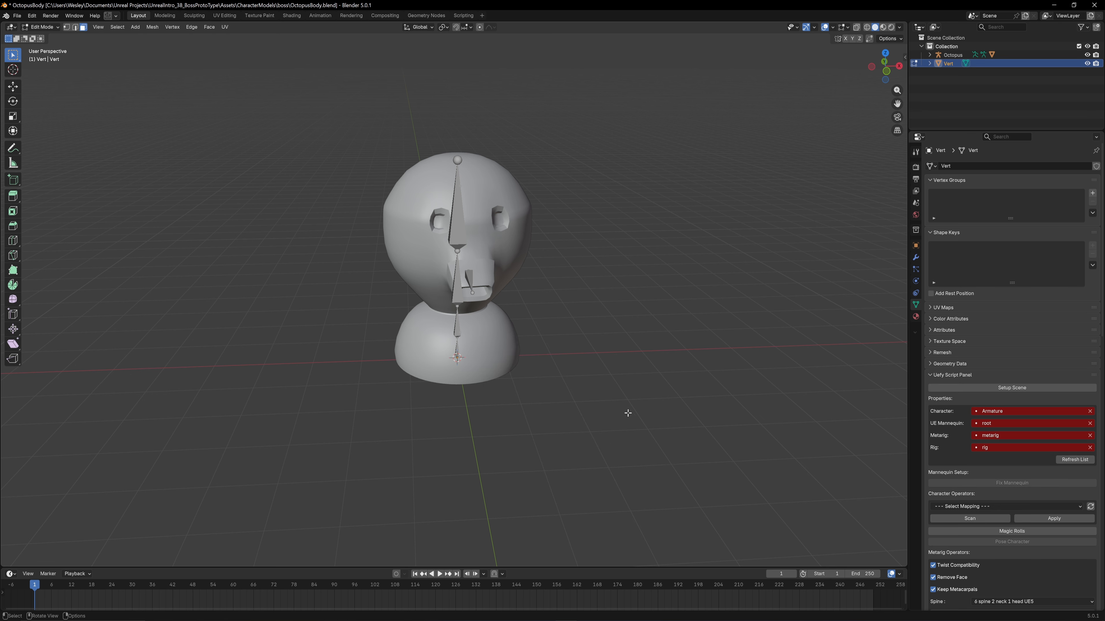
# Hide the Octopus armature and its Sphere mesh so only the new vertex object stays in the scene
pyautogui.moveTo(624, 412); pyautogui.dragTo(609, 383, button='middle')
pyautogui.click(1087, 55)
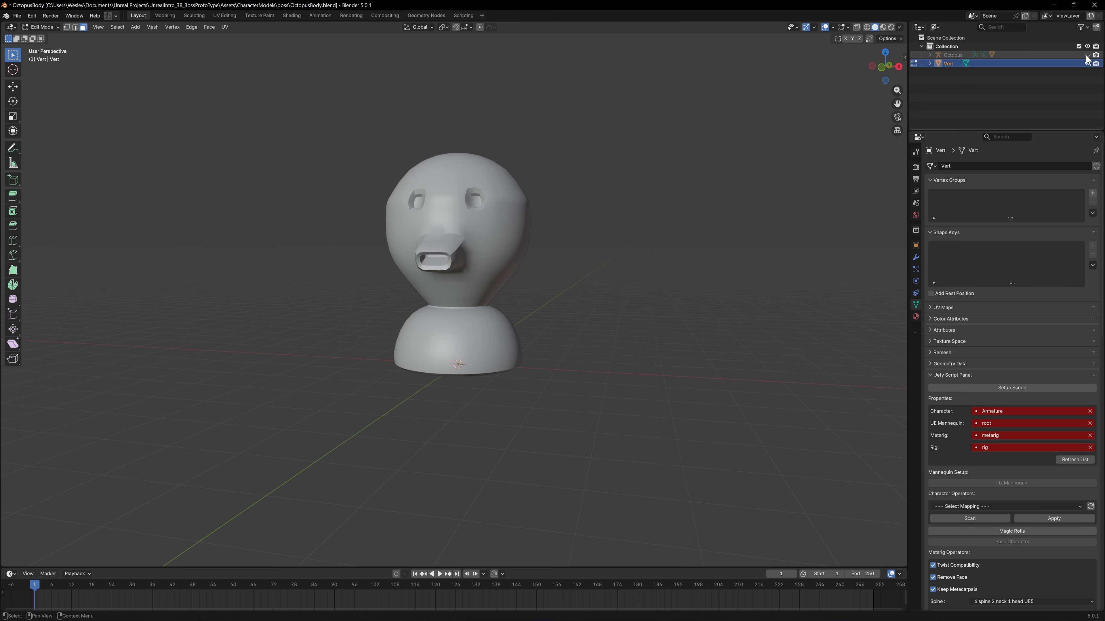
pyautogui.click(929, 55)
pyautogui.click(1086, 80)
pyautogui.moveTo(501, 391); pyautogui.dragTo(501, 329, button='middle')
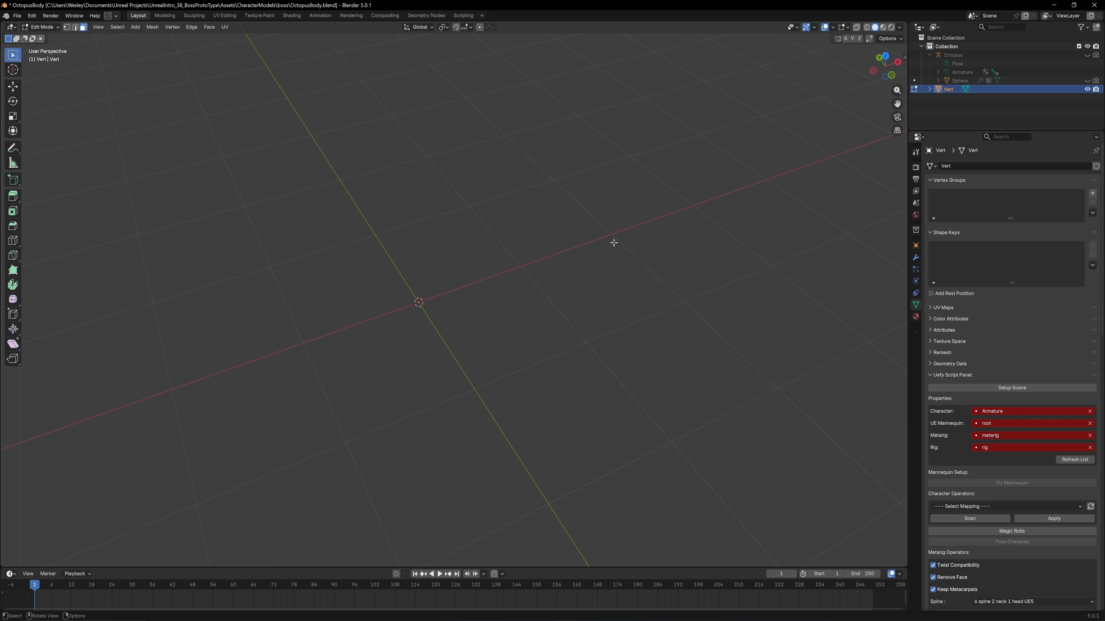
# Return to Object Mode and add a Skin modifier to the Vert object
pyautogui.moveTo(613, 243); pyautogui.dragTo(640, 298, button='middle')
pyautogui.press('Tab')
pyautogui.scroll(2, 529, 333)
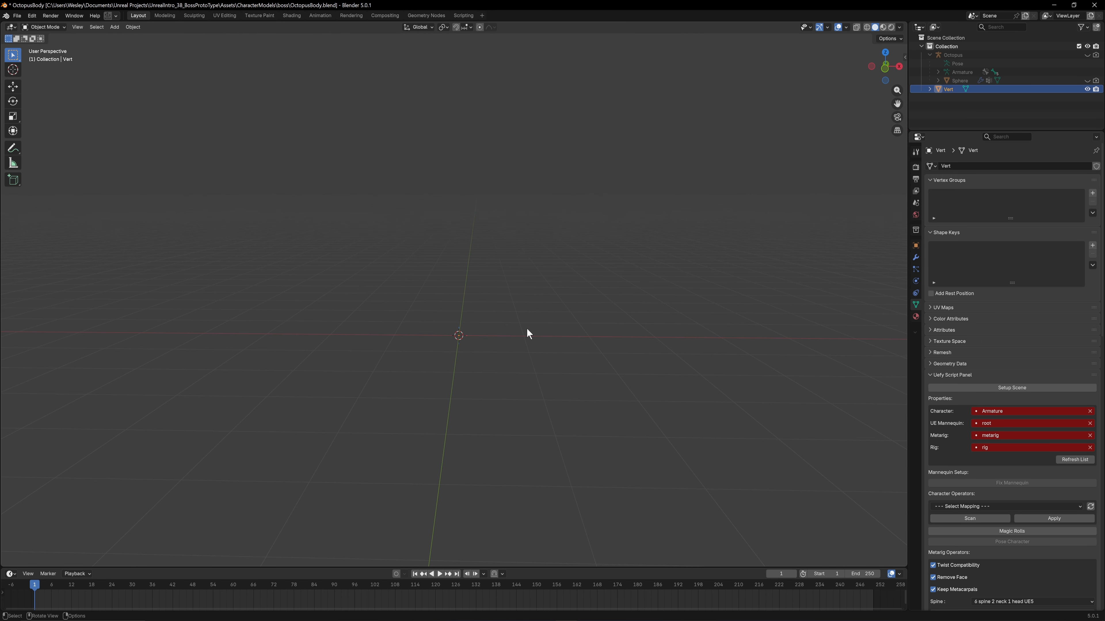
pyautogui.click(916, 257)
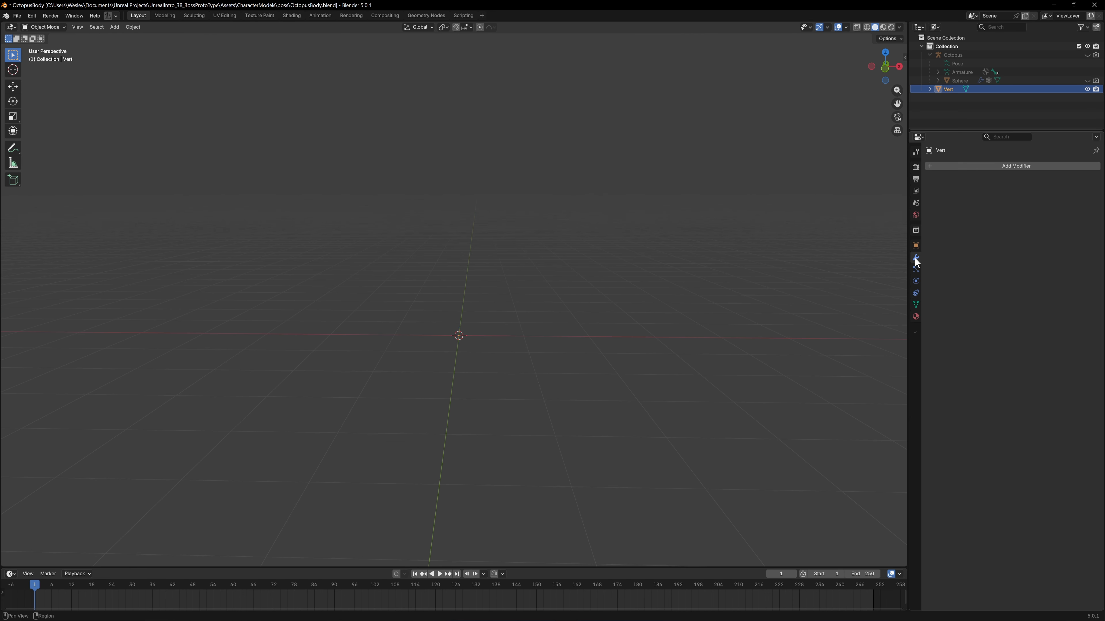
pyautogui.click(997, 167)
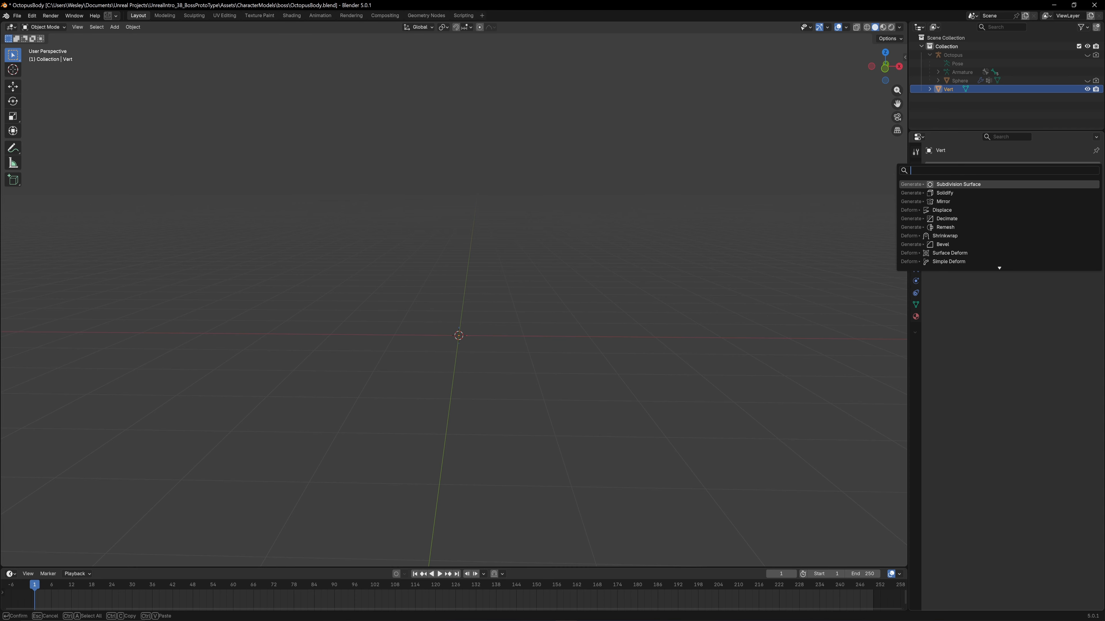
pyautogui.write('skin')
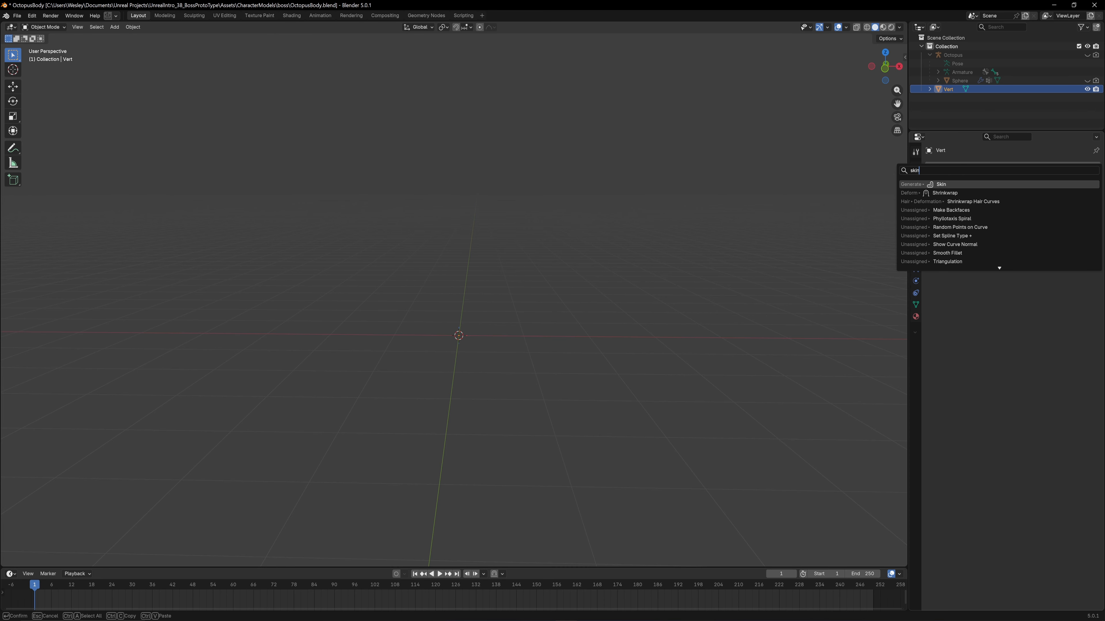
pyautogui.press('Return')
# Add a Subdivision Surface modifier to the Vert object below its Skin modifier
pyautogui.moveTo(517, 310)
pyautogui.mouseDown(button='middle')
pyautogui.moveTo(557, 311)
pyautogui.moveTo(498, 313)
pyautogui.mouseUp(button='middle')
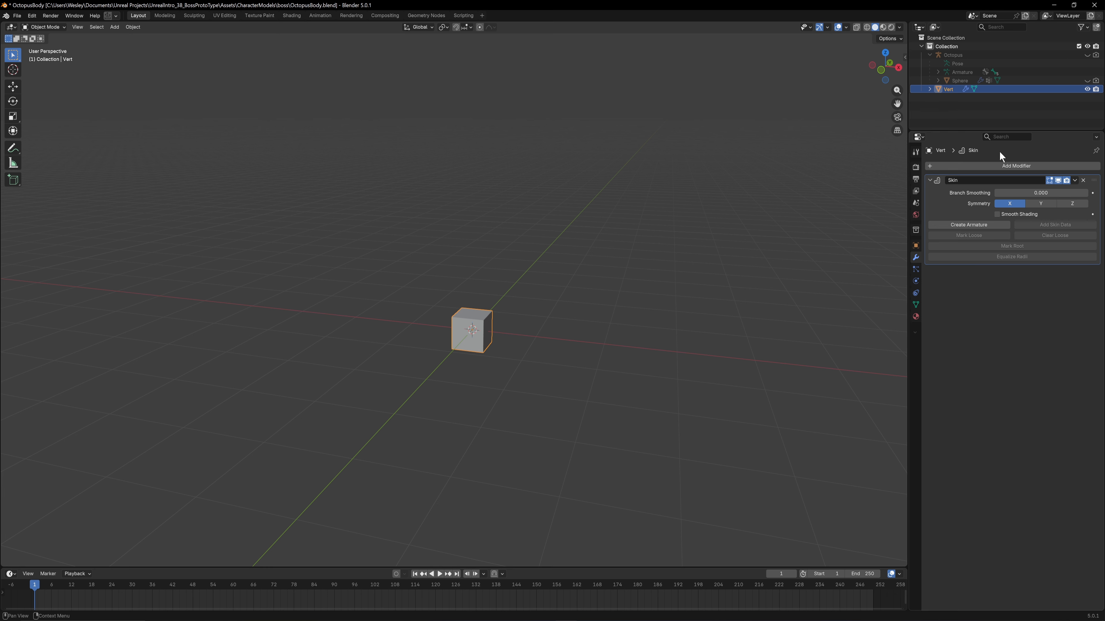
pyautogui.click(983, 166)
pyautogui.write('sub')
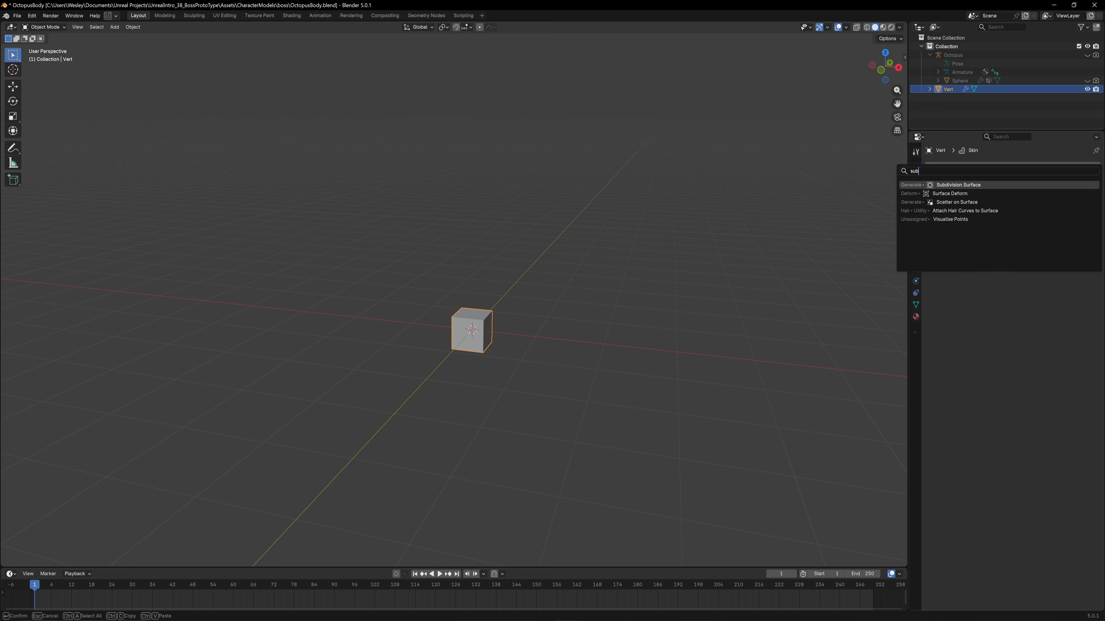
pyautogui.press('Return')
# In Edit Mode, extrude the single vertex straight up along Z to form a column
pyautogui.press('Tab')
pyautogui.moveTo(551, 310); pyautogui.dragTo(574, 299, button='middle')
pyautogui.scroll(3, 574, 300)
pyautogui.press('e')
pyautogui.press('z')
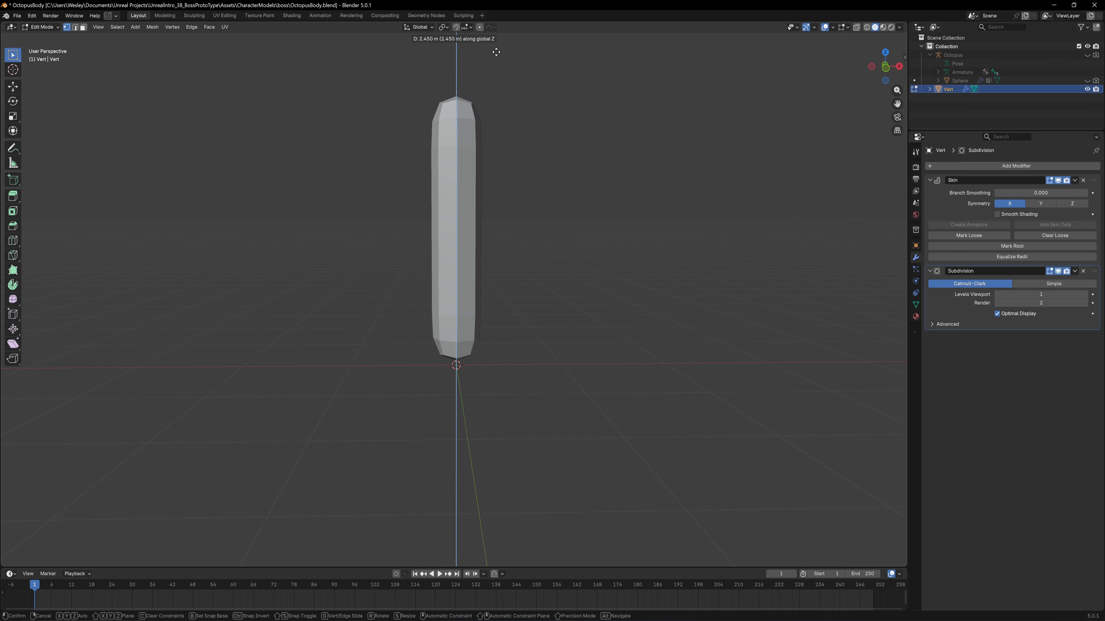
pyautogui.click(500, 44)
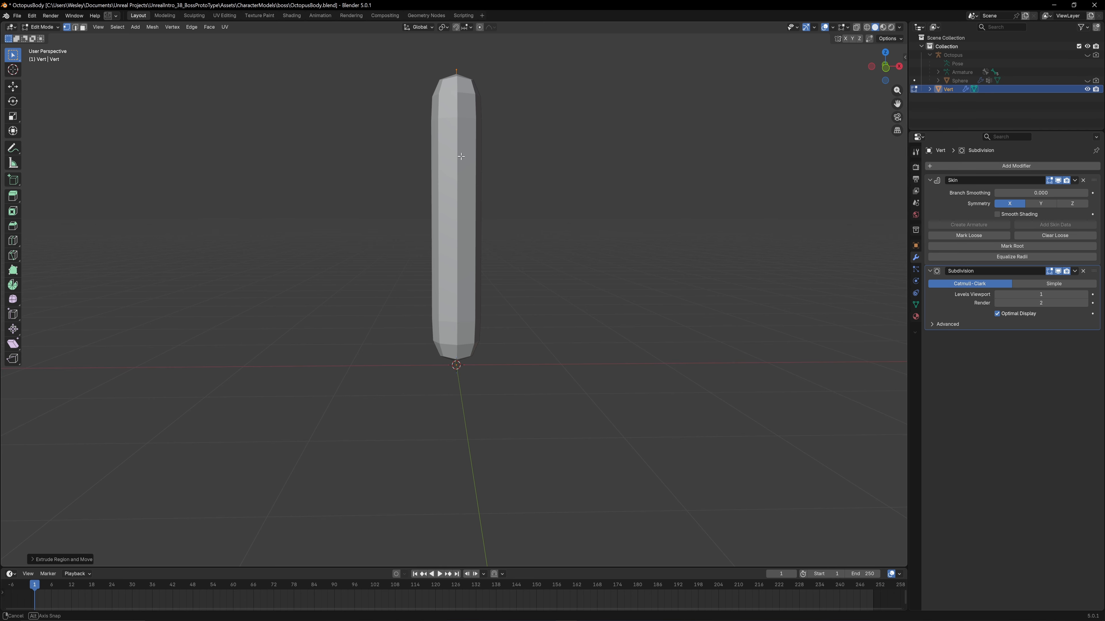
pyautogui.moveTo(501, 43); pyautogui.dragTo(597, 213, button='middle')
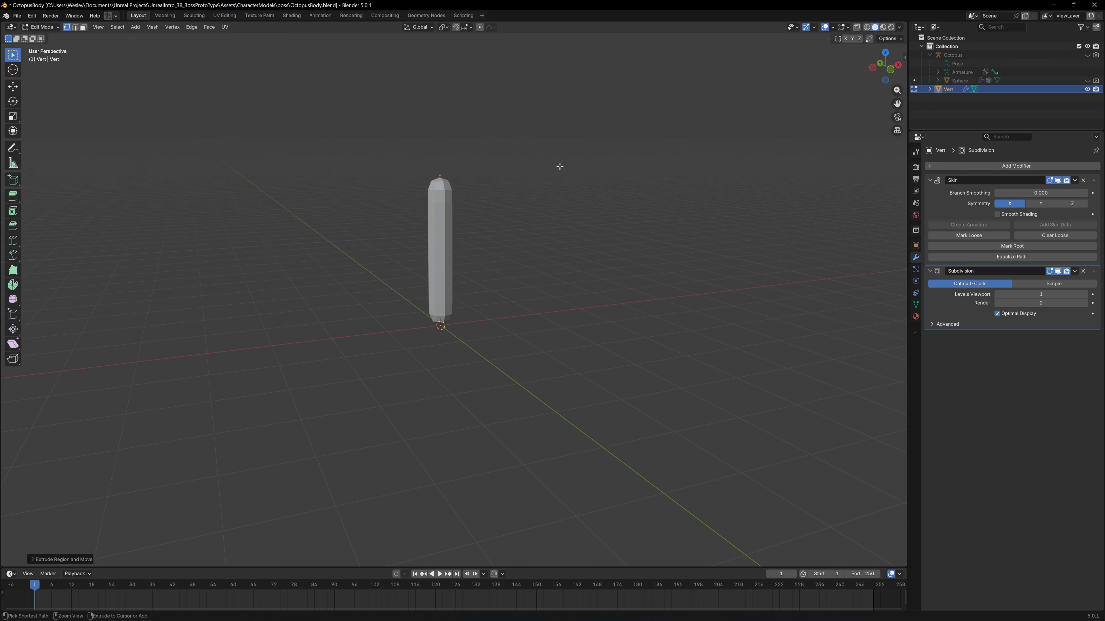
# Enlarge the skin radius at the column's top vertex and at its bottom vertex
pyautogui.hotkey('ctrl', 'a')
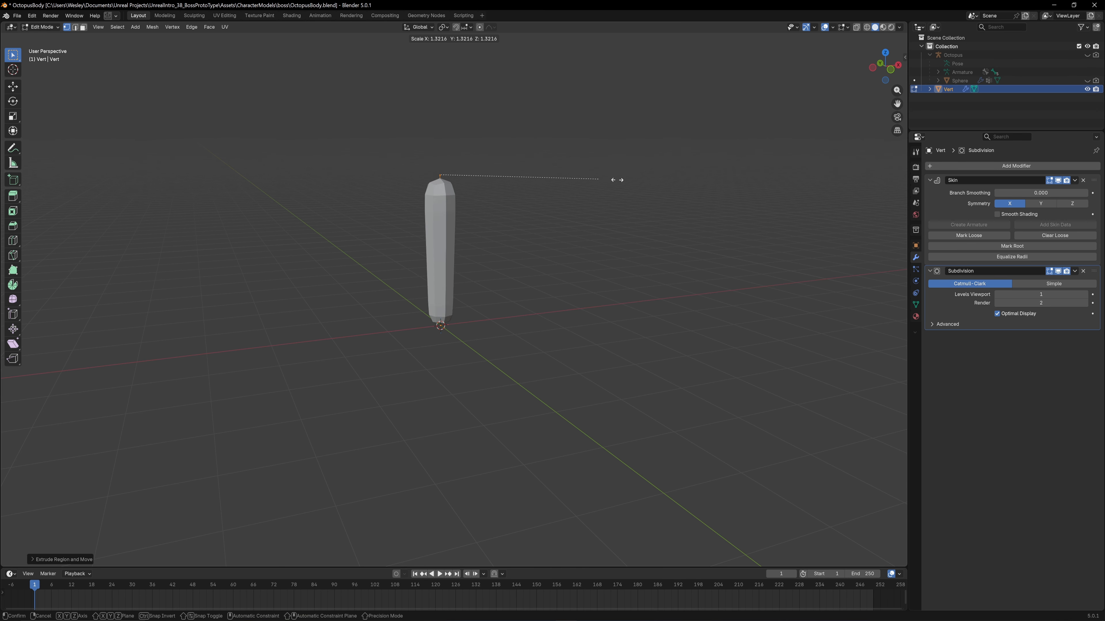
pyautogui.click(712, 163)
pyautogui.moveTo(493, 348); pyautogui.dragTo(395, 299)
pyautogui.hotkey('ctrl', 'a')
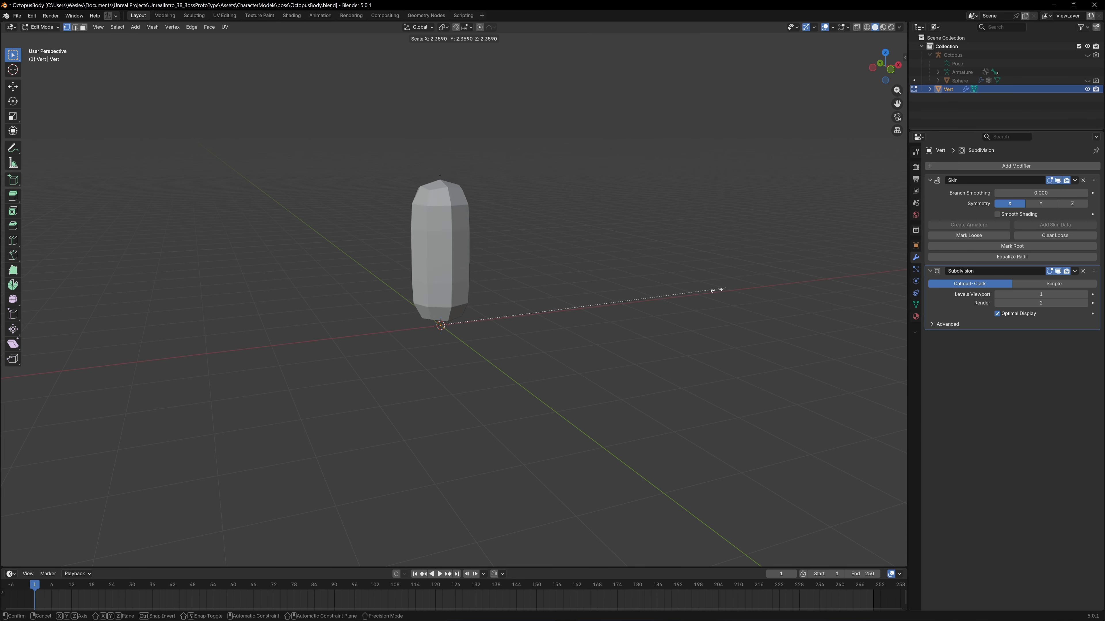
pyautogui.click(693, 296)
# Extrude two more segments upward along Z from the column's top vertex, making the first about 3.8 m long
pyautogui.scroll(-2, 477, 190)
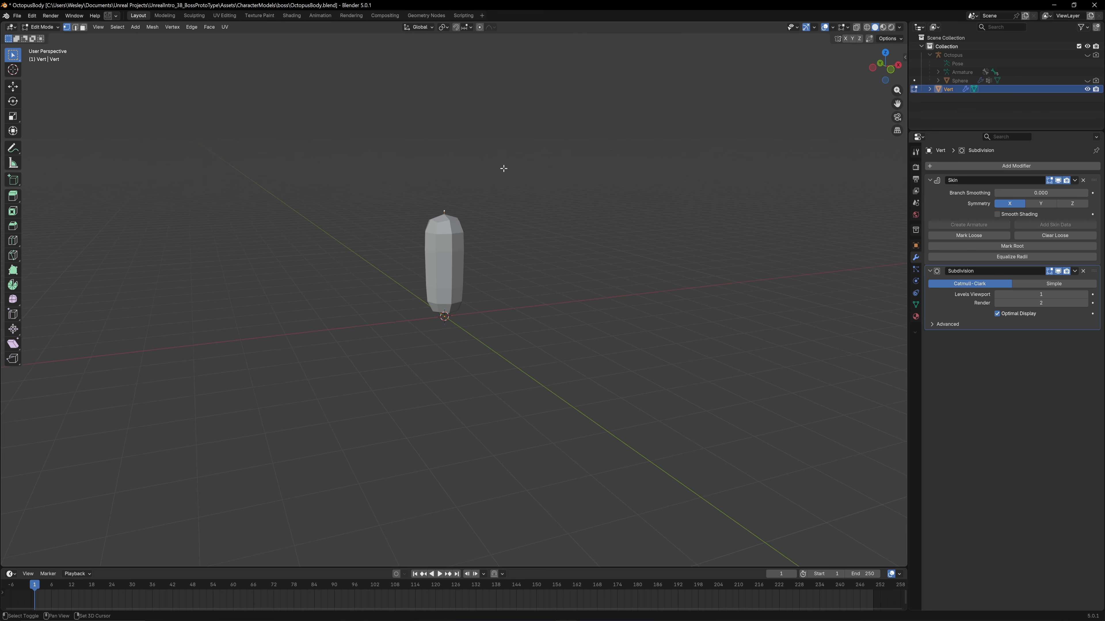
pyautogui.keyDown('shift'); pyautogui.moveTo(503, 169); pyautogui.dragTo(501, 232, button='middle'); pyautogui.keyUp('shift')
pyautogui.press('g')
pyautogui.press('z')
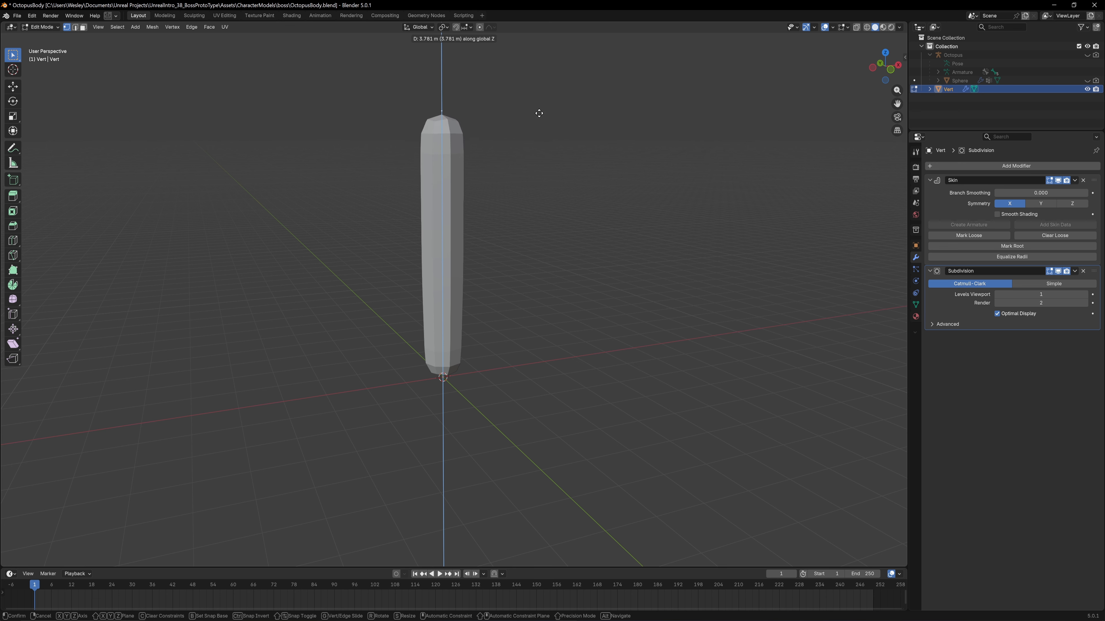
pyautogui.click(540, 117)
pyautogui.keyDown('shift'); pyautogui.moveTo(540, 118); pyautogui.dragTo(557, 180, button='middle'); pyautogui.keyUp('shift')
pyautogui.press('e')
pyautogui.press('z')
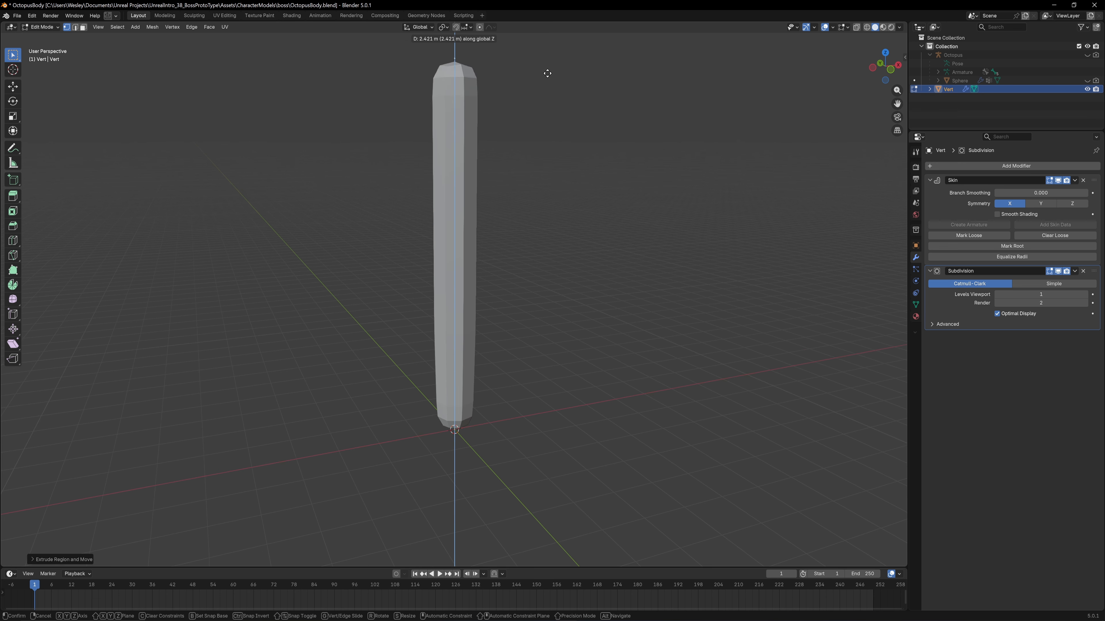
pyautogui.click(547, 45)
pyautogui.scroll(-3, 628, 169)
# Shrink the skin radius at the column's tip and, in wireframe shading, enlarge it at the upper middle vertex
pyautogui.hotkey('ctrl', 'a')
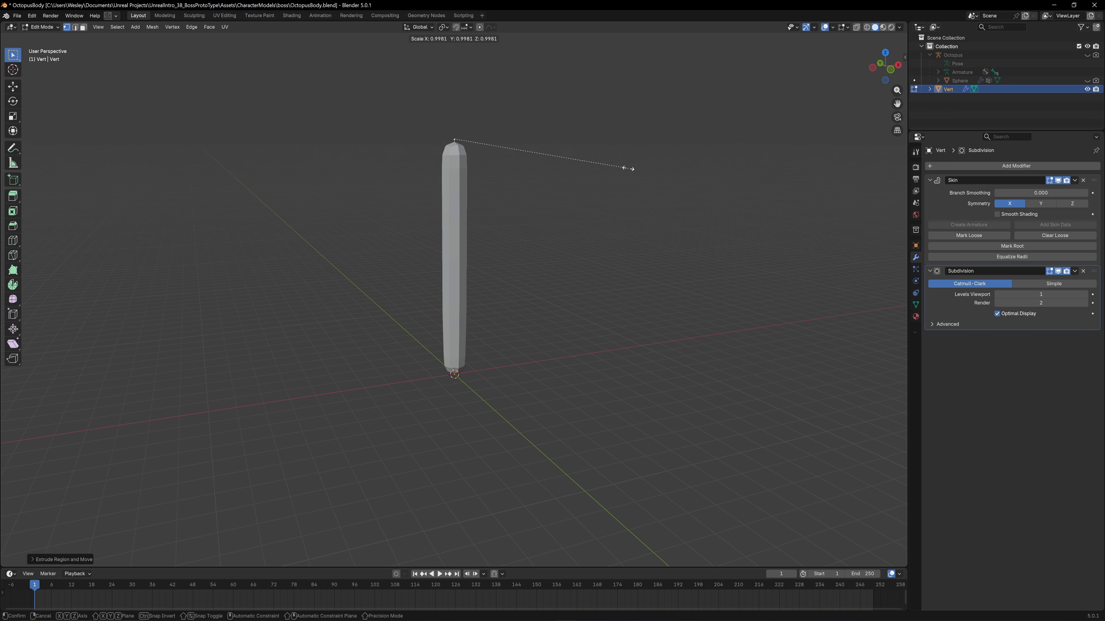
pyautogui.click(521, 144)
pyautogui.moveTo(508, 240); pyautogui.dragTo(402, 208)
pyautogui.scroll(4, 402, 208)
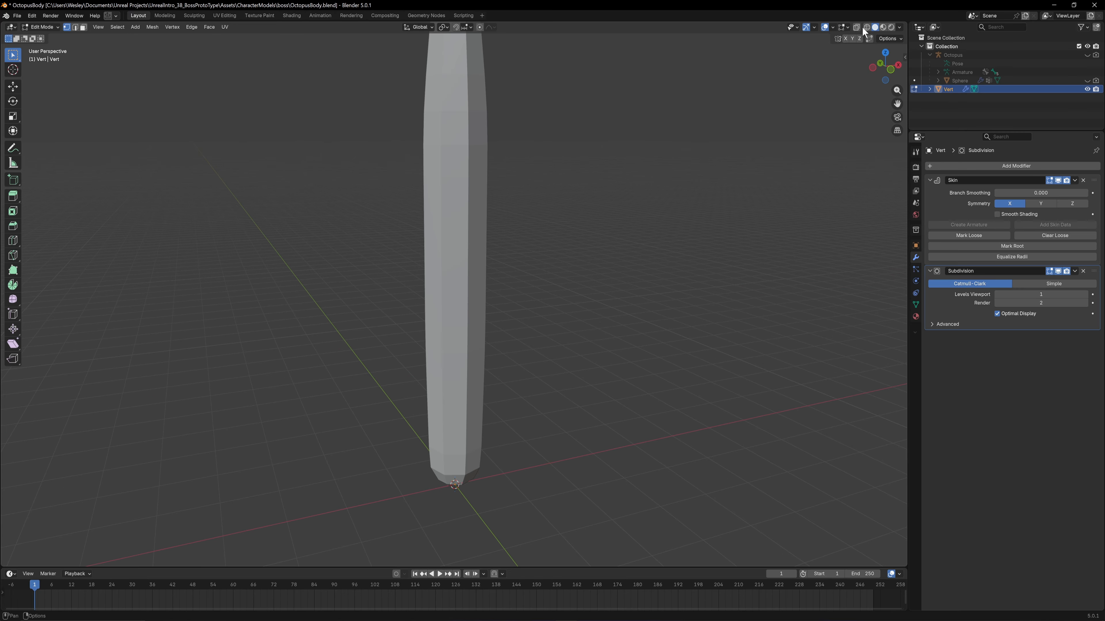
pyautogui.click(867, 26)
pyautogui.moveTo(425, 107); pyautogui.dragTo(495, 140)
pyautogui.moveTo(496, 140); pyautogui.dragTo(525, 217, button='middle')
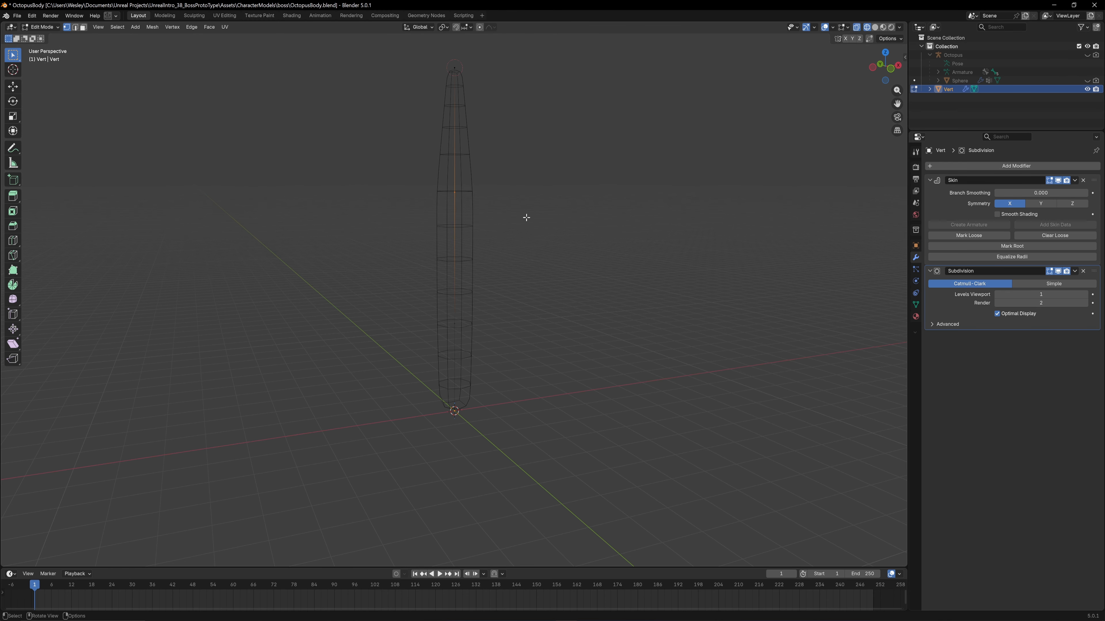
pyautogui.hotkey('ctrl', 'a')
pyautogui.click(559, 210)
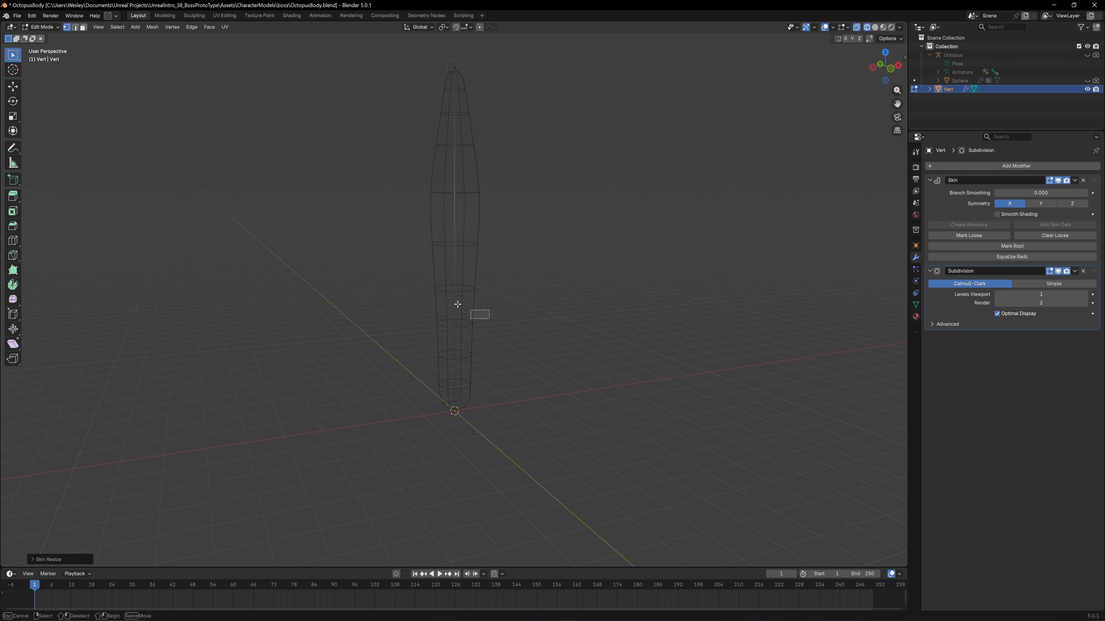
# Scale up the skin radius at the lower middle vertex by about 1.9 and widen the base vertex to taper the tentacle
pyautogui.click(454, 323)
pyautogui.hotkey('ctrl', 'a')
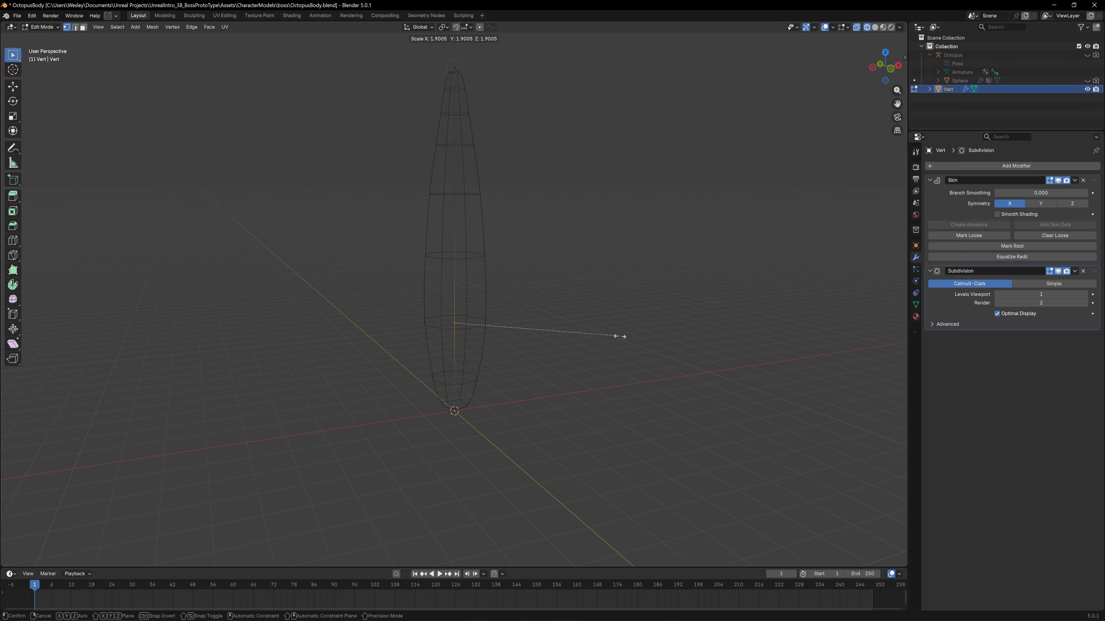
pyautogui.click(613, 337)
pyautogui.click(455, 410)
pyautogui.hotkey('ctrl', 'a')
pyautogui.click(888, 409)
# Show the Octopus armature and Sphere mesh again alongside the tentacle for size comparison
pyautogui.scroll(-2, 888, 409)
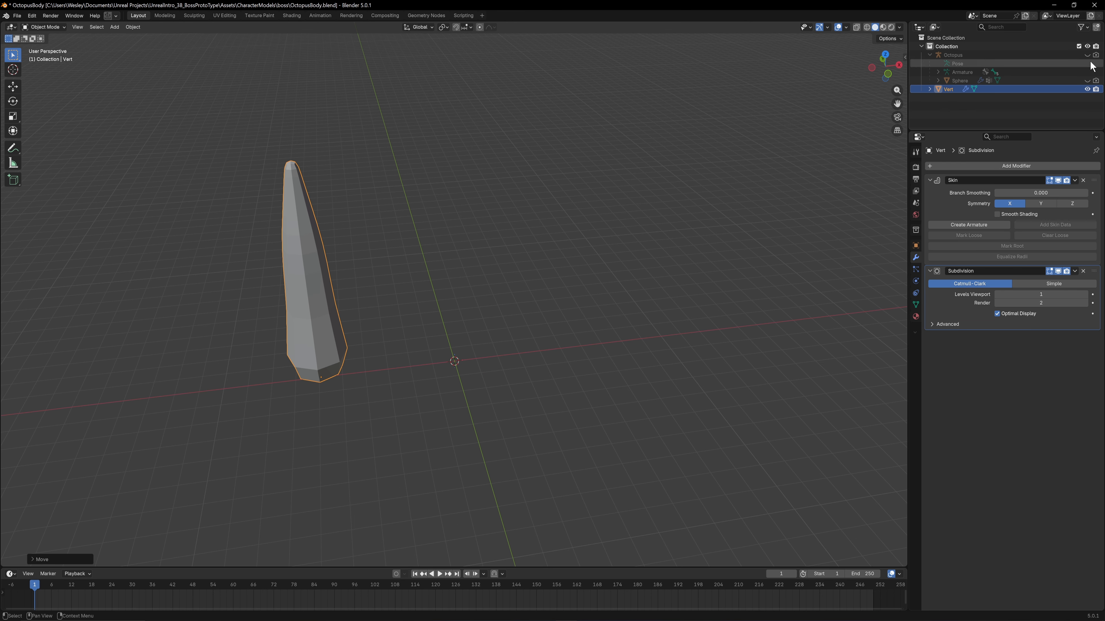
pyautogui.click(1088, 55)
pyautogui.click(1087, 89)
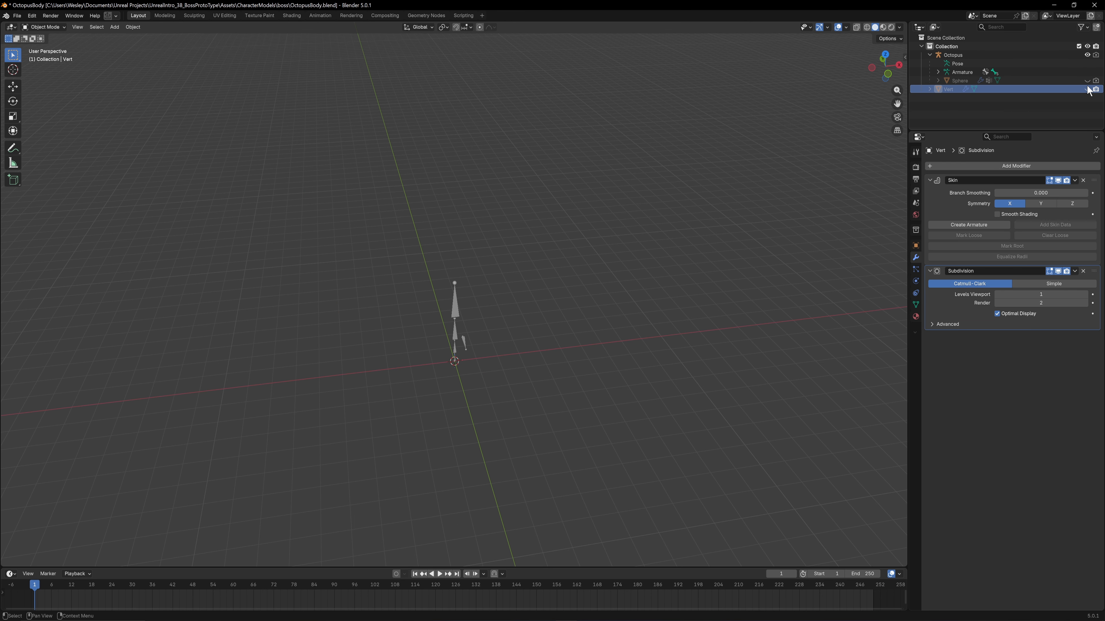
pyautogui.click(1087, 81)
pyautogui.click(1088, 89)
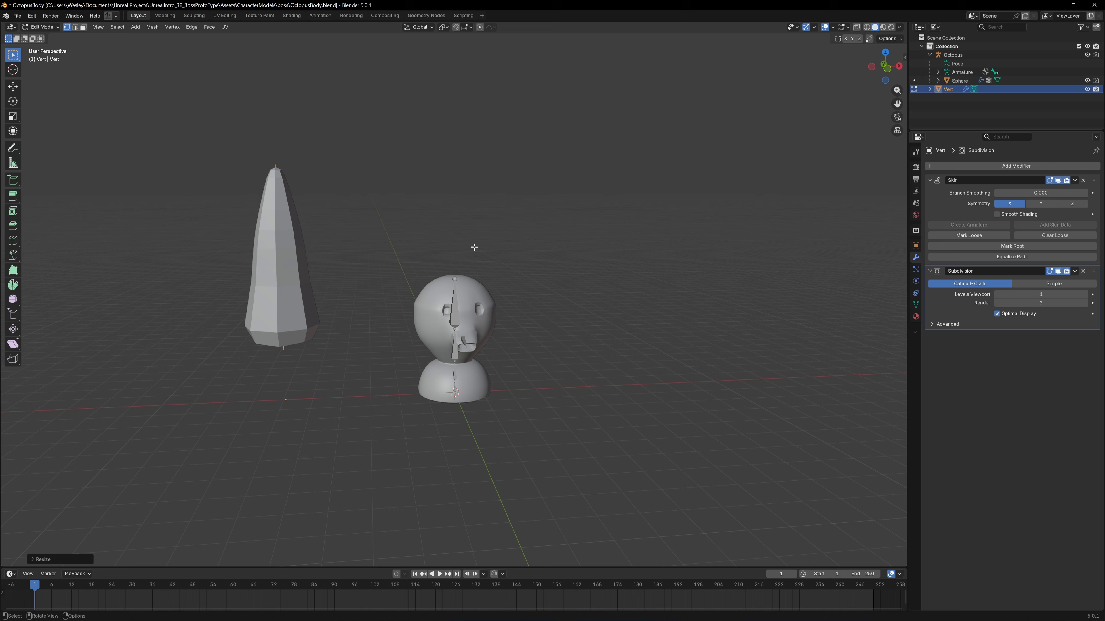
pyautogui.moveTo(486, 247); pyautogui.dragTo(405, 321, button='middle')
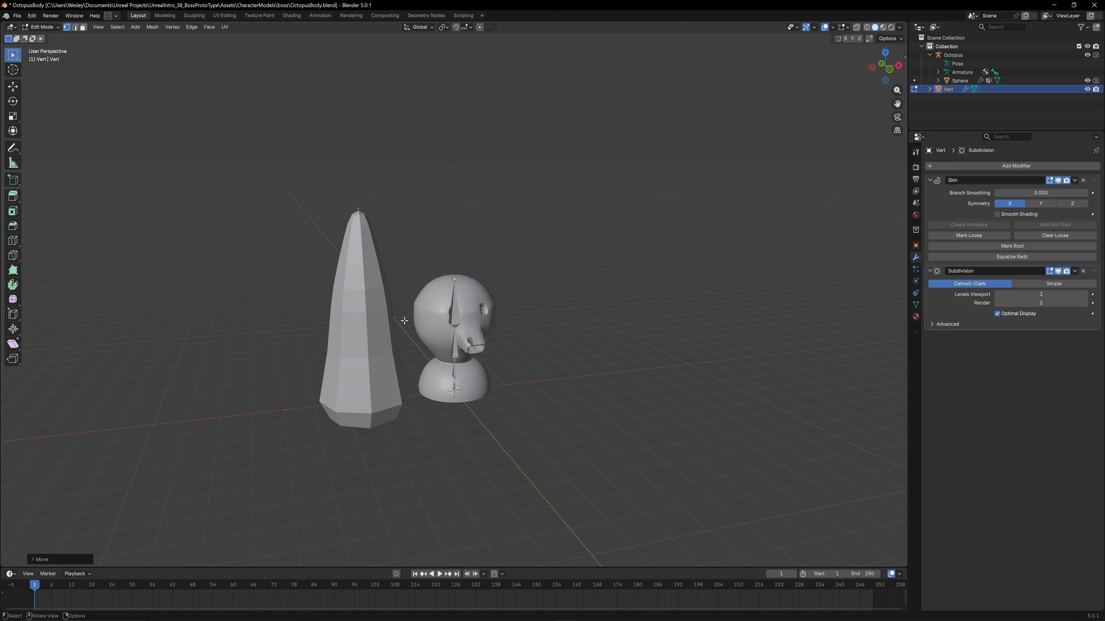
# Select all of the tentacle's vertices and scale their skin radius down to about half
pyautogui.click(400, 322)
pyautogui.moveTo(308, 138); pyautogui.dragTo(394, 464)
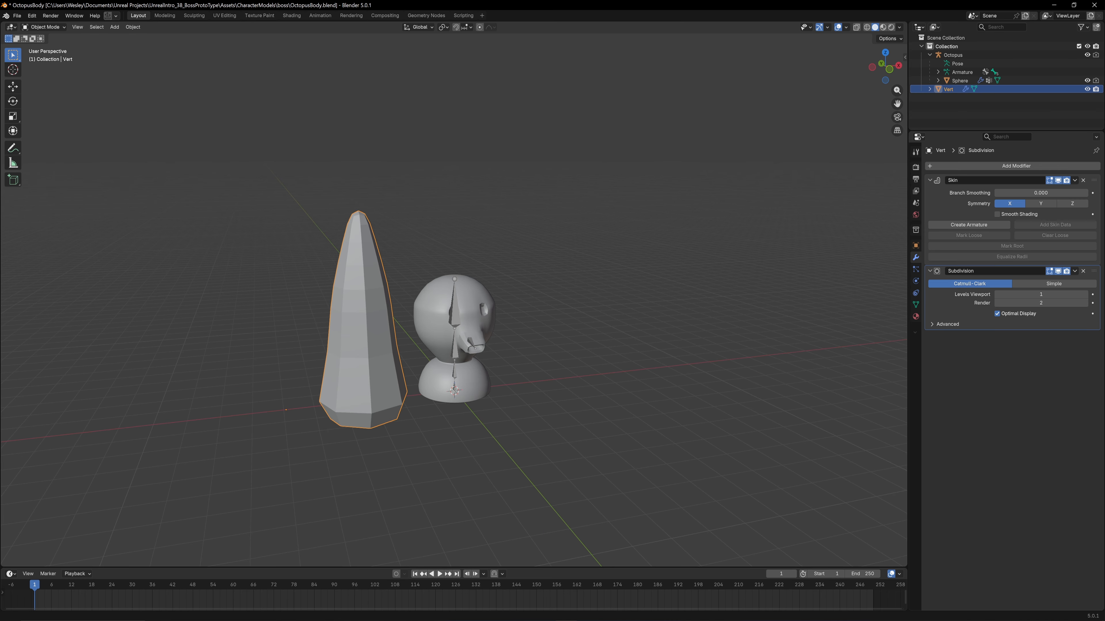
pyautogui.moveTo(193, 315); pyautogui.dragTo(192, 315, button='middle')
pyautogui.press('Tab')
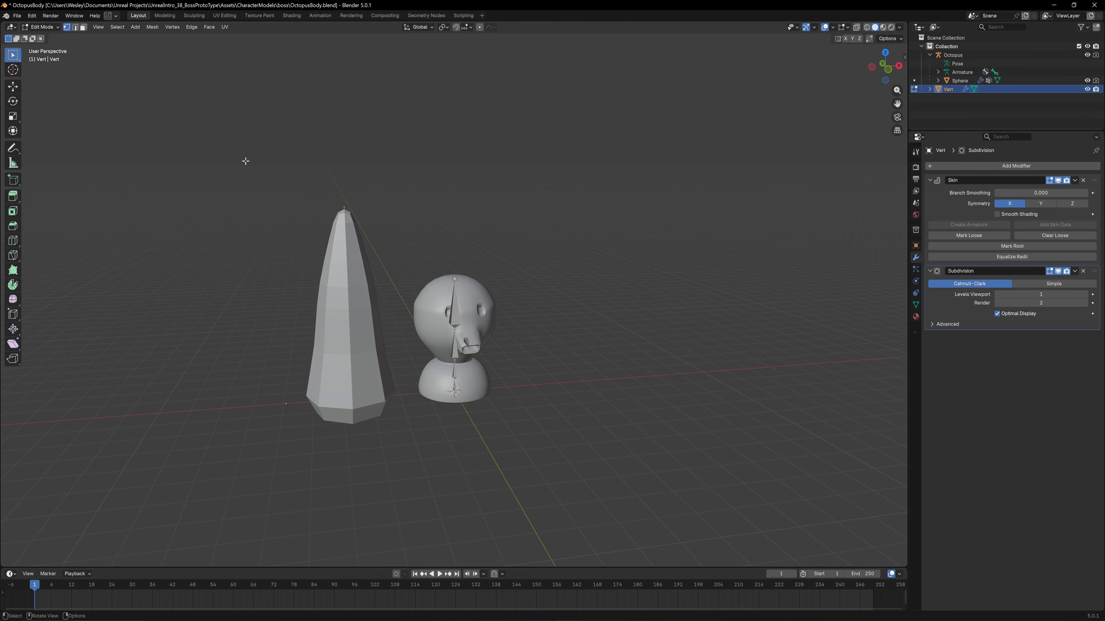
pyautogui.moveTo(245, 162); pyautogui.dragTo(404, 473)
pyautogui.hotkey('ctrl', 'a')
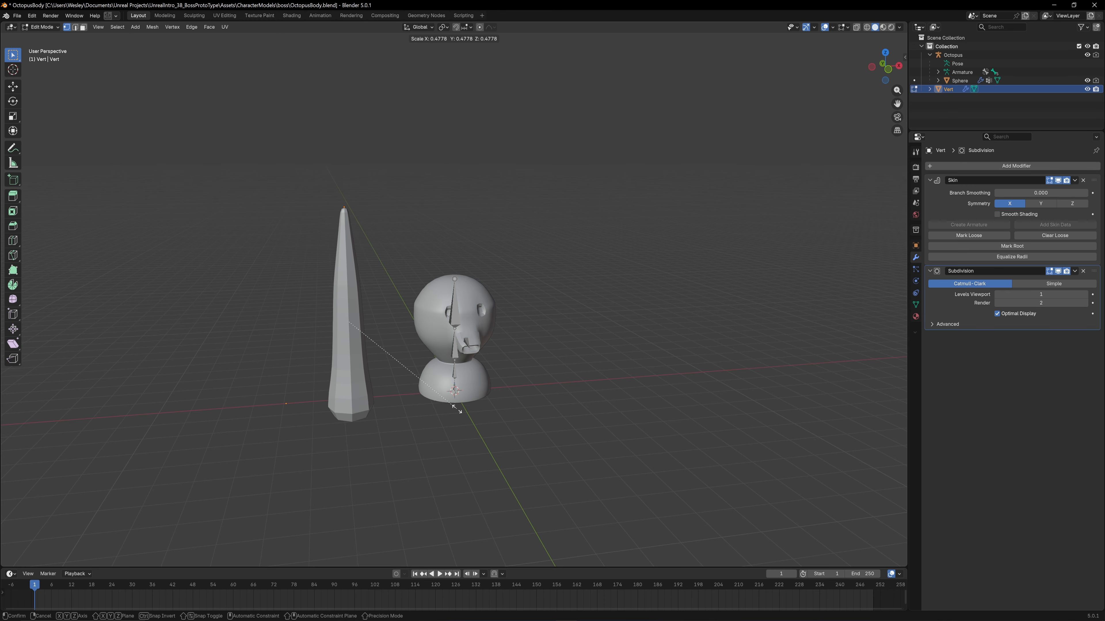
pyautogui.click(405, 367)
# Stretch the tentacle's vertices along the global Z axis by a factor of about 1.3
pyautogui.moveTo(404, 368); pyautogui.dragTo(554, 396, button='middle')
pyautogui.press('s')
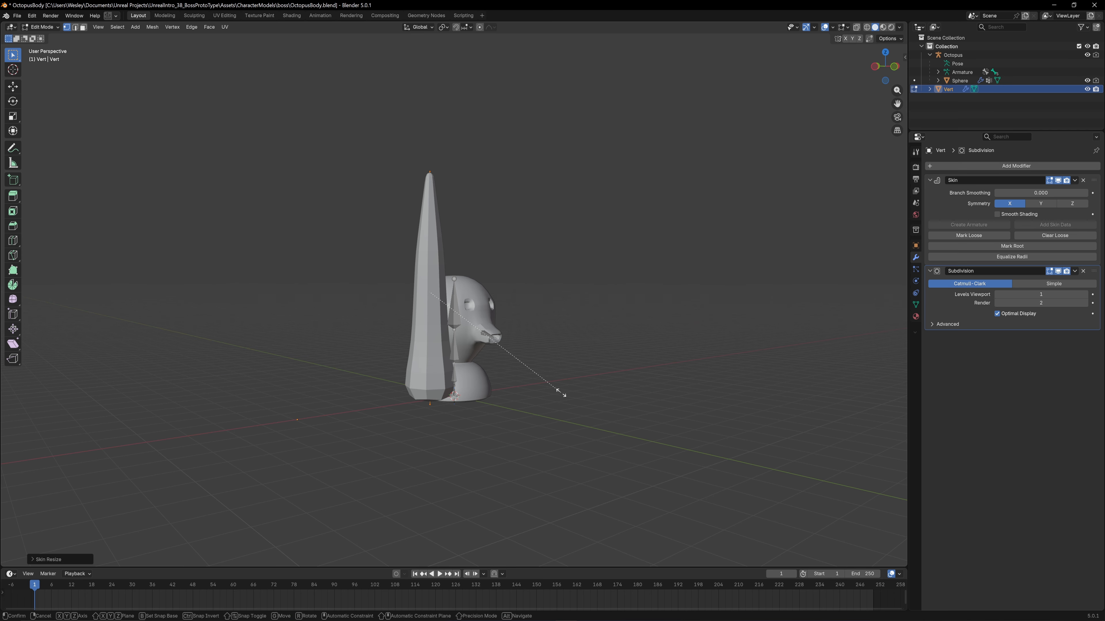
pyautogui.press('z')
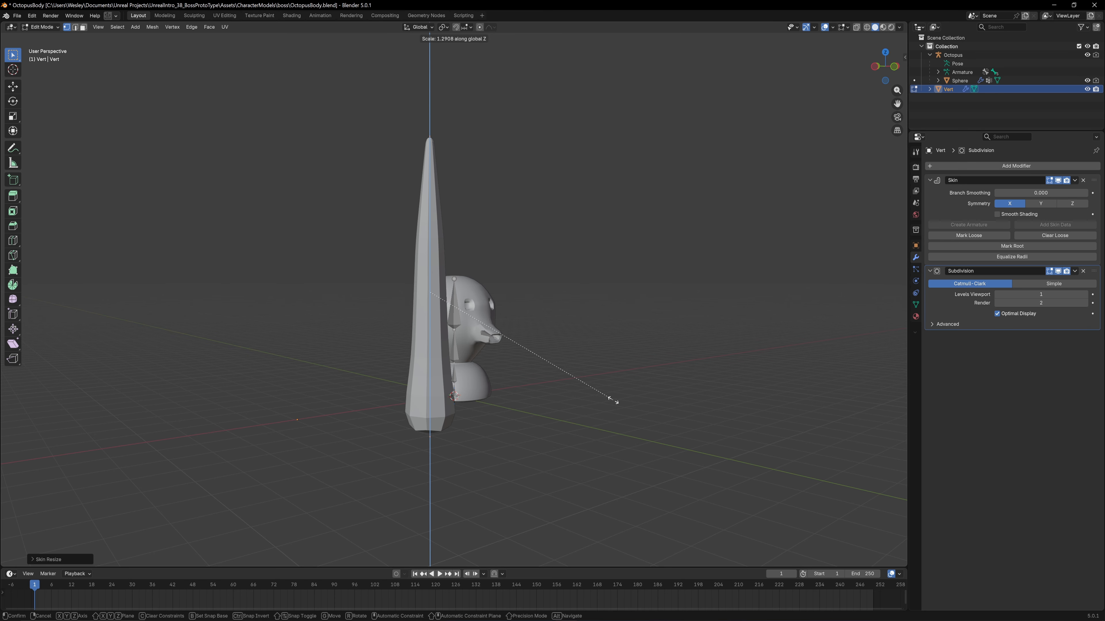
pyautogui.click(629, 391)
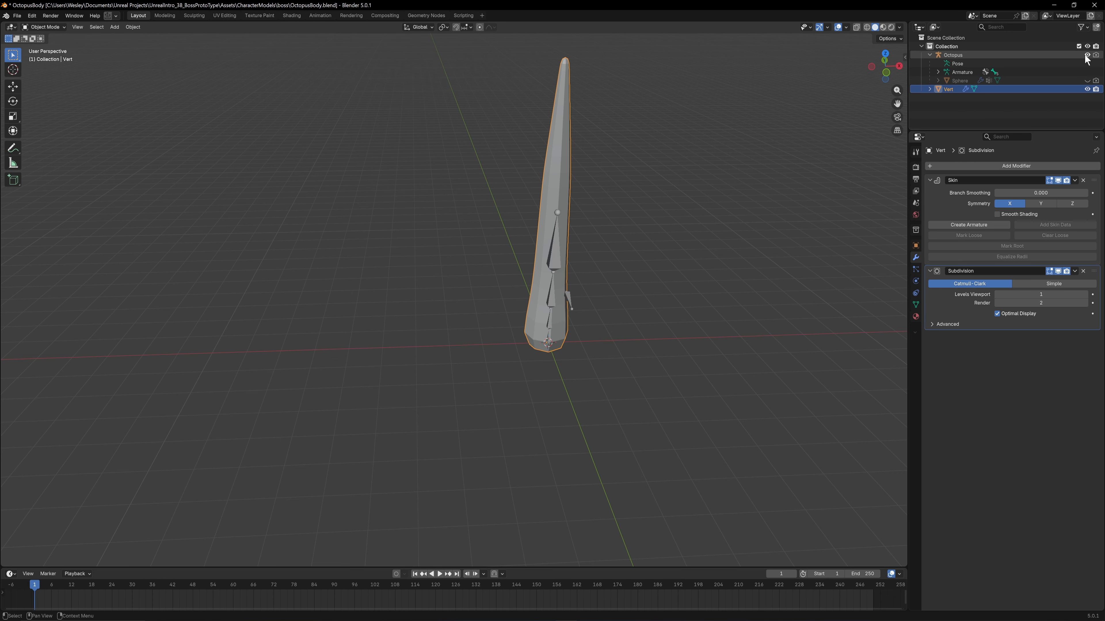
# Hide the Octopus armature so that only the tentacle mesh is shown
pyautogui.click(1087, 55)
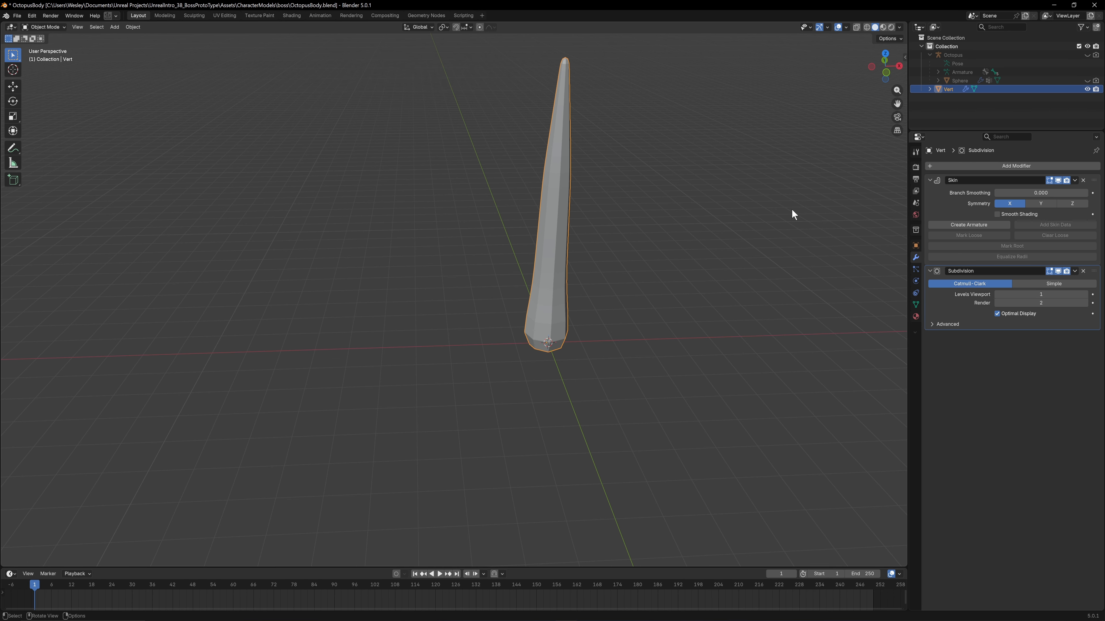
pyautogui.scroll(4, 615, 366)
pyautogui.moveTo(615, 366); pyautogui.dragTo(600, 405, button='middle')
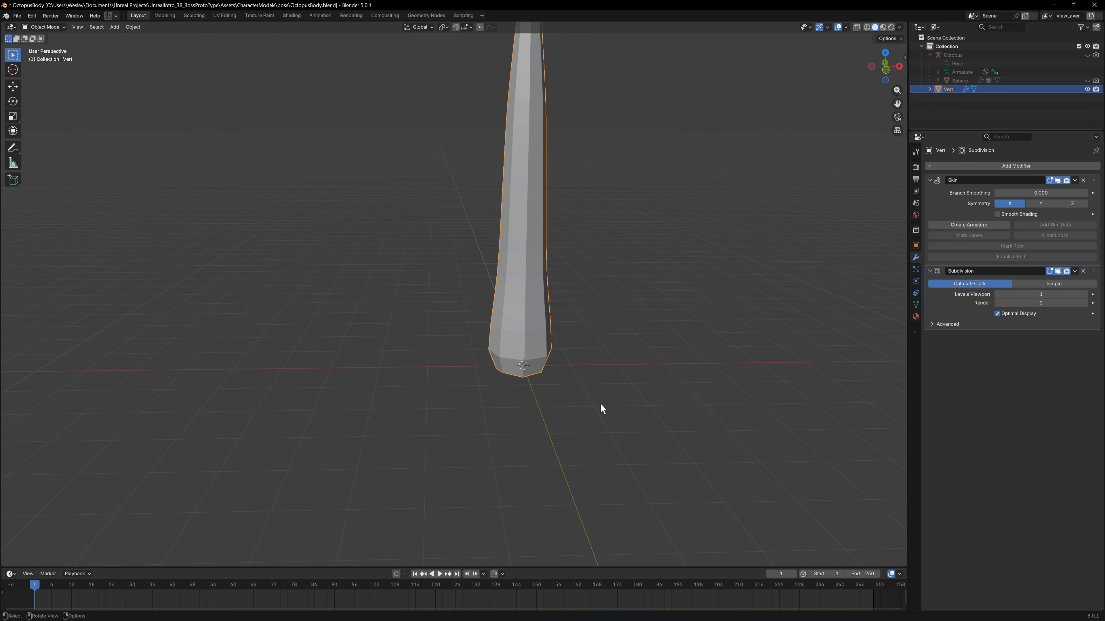
# Add a single-bone armature at the base of the tentacle and set it to display In Front
pyautogui.hotkey('alt', 'a')
pyautogui.hotkey('shift', 'a')
pyautogui.moveTo(600, 476)
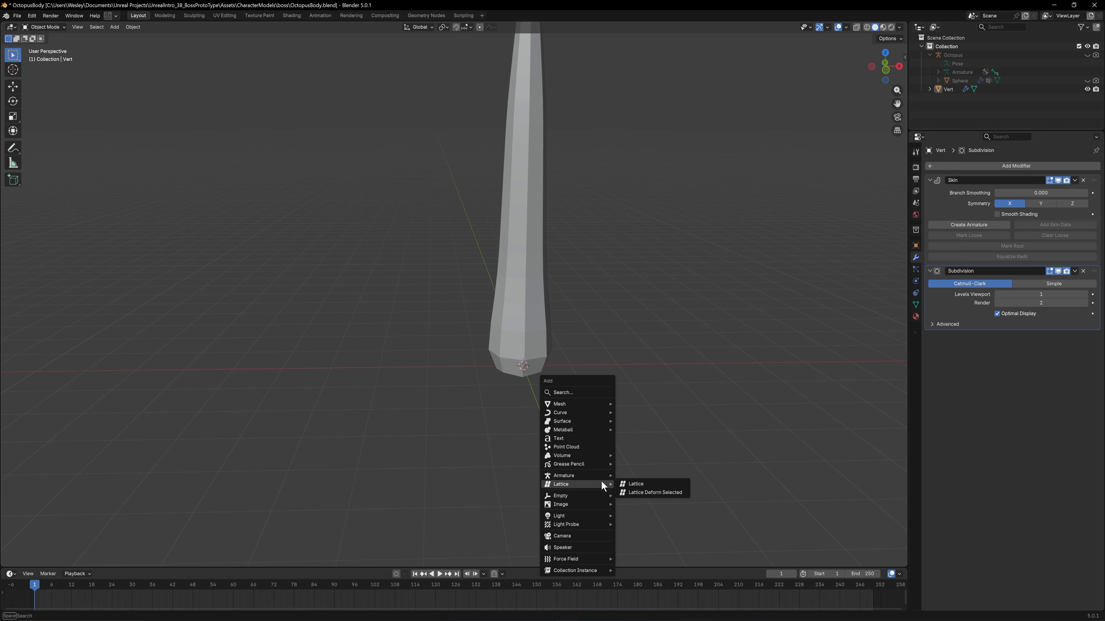
pyautogui.click(644, 476)
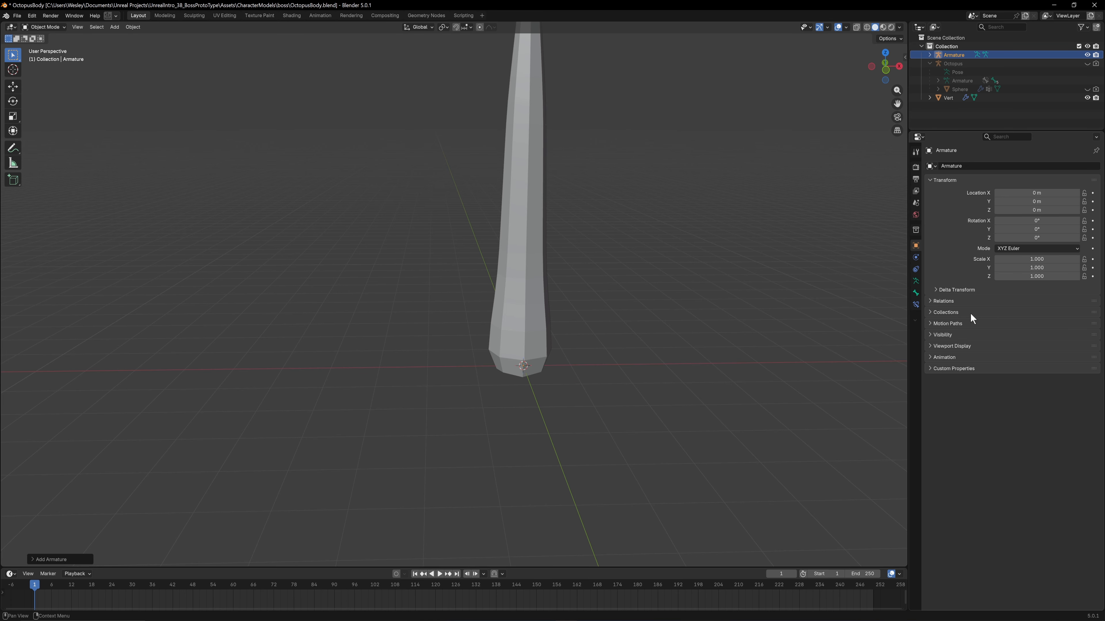
pyautogui.click(915, 280)
pyautogui.click(997, 347)
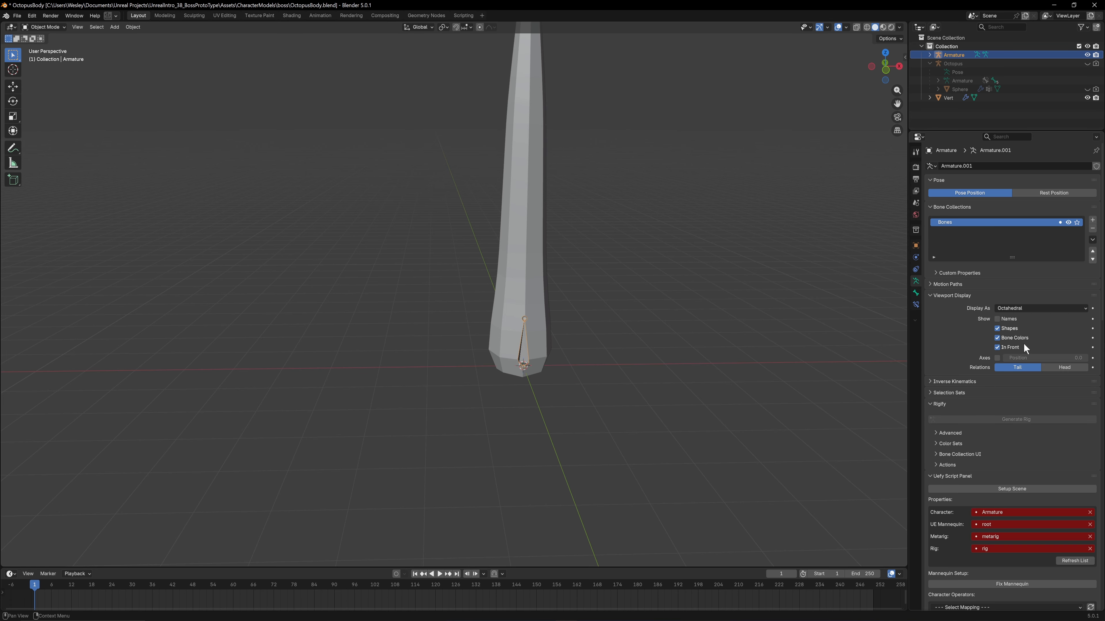
# In front orthographic view, move the tentacle mesh about 0.05 m along X to centre it on the bone
pyautogui.press('KP_5')
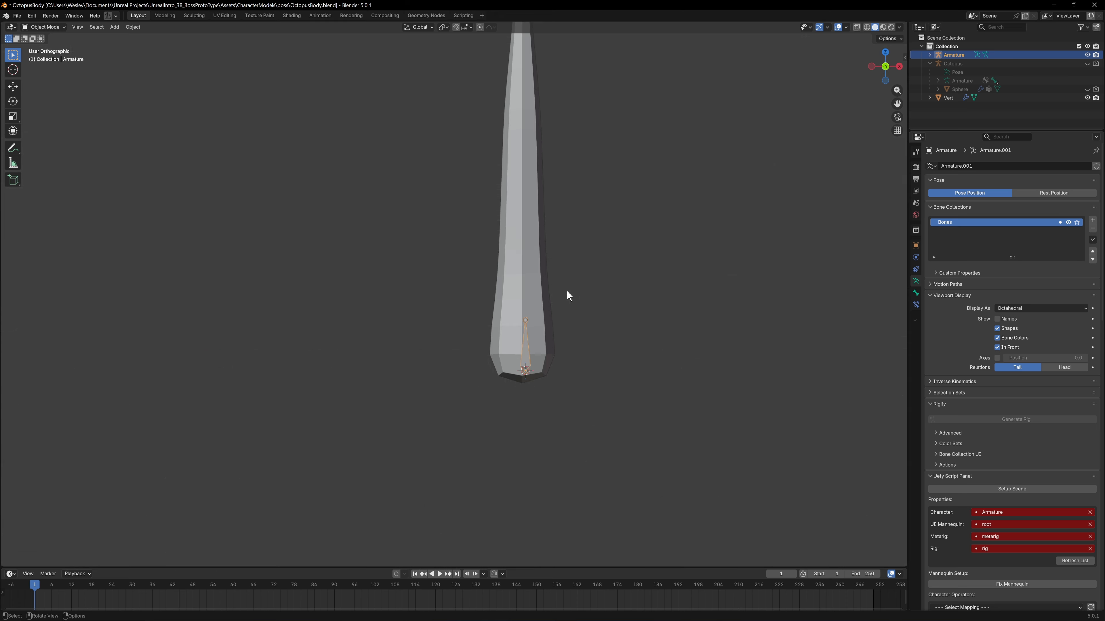
pyautogui.keyDown('shift'); pyautogui.moveTo(585, 313); pyautogui.dragTo(508, 328, button='middle'); pyautogui.keyUp('shift')
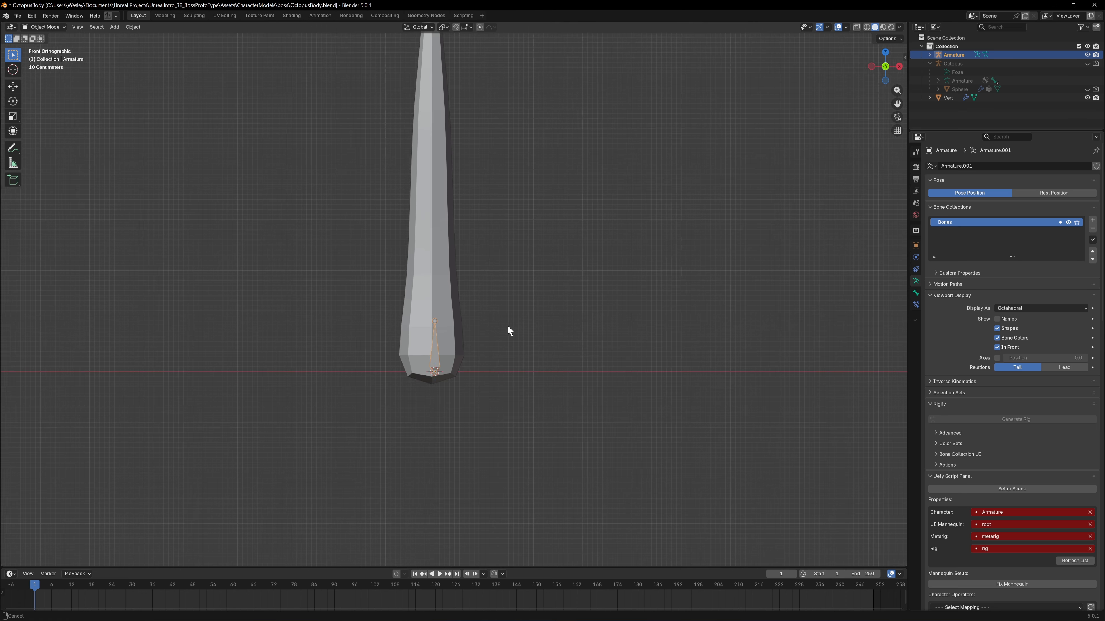
pyautogui.press('Tab')
pyautogui.press('Tab')
pyautogui.click(471, 350)
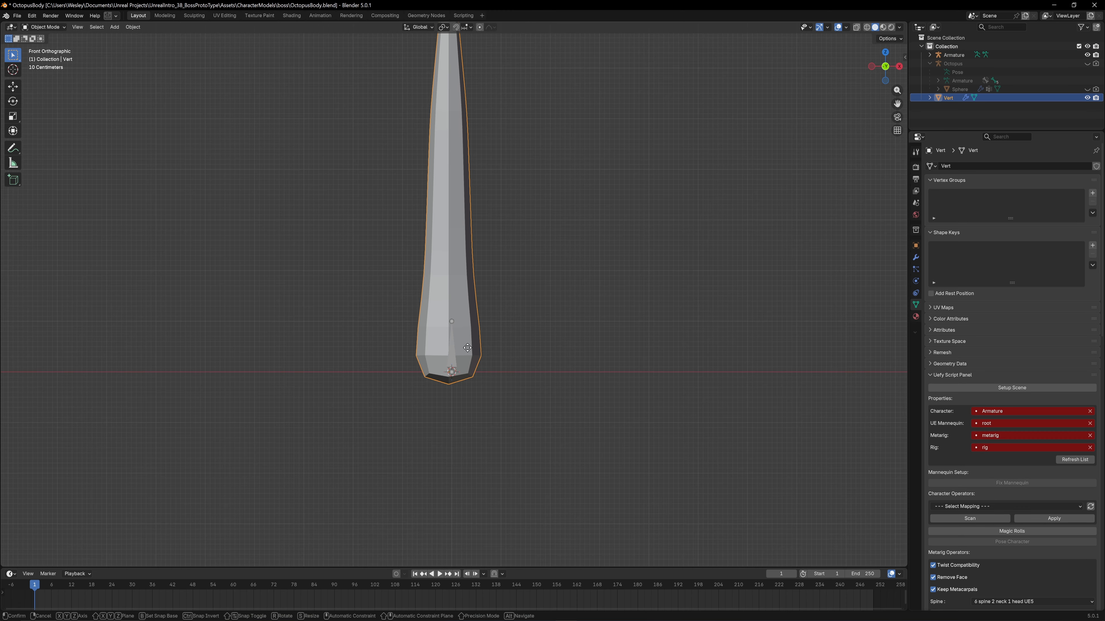
pyautogui.press('g')
pyautogui.press('x')
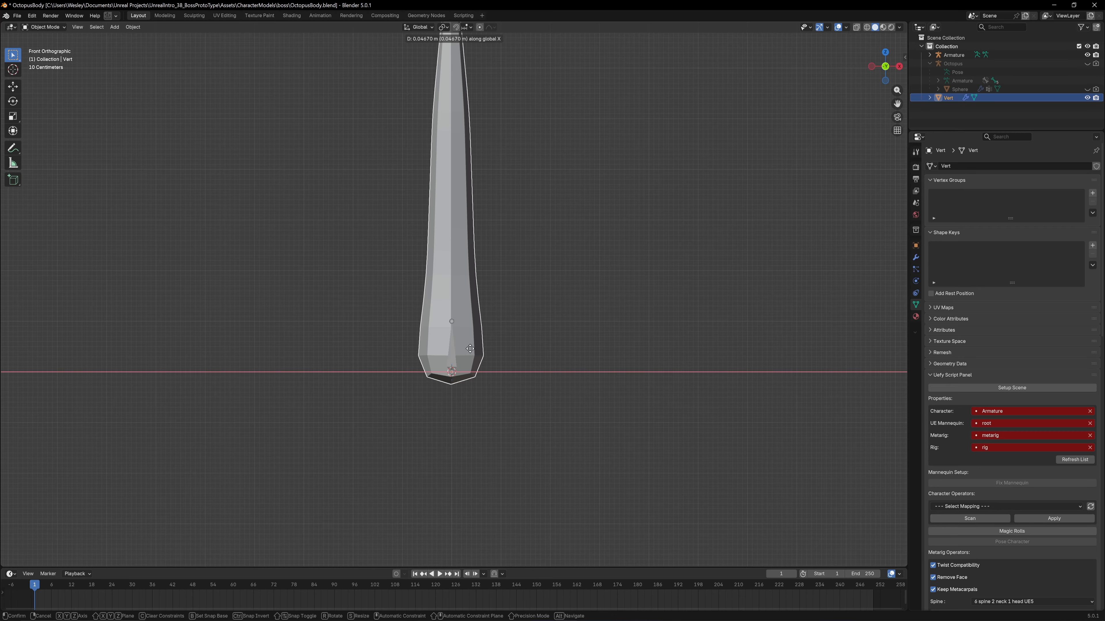
pyautogui.click(456, 351)
# Rename the new armature object as Tnetacle
pyautogui.click(455, 359)
pyautogui.scroll(3, 453, 374)
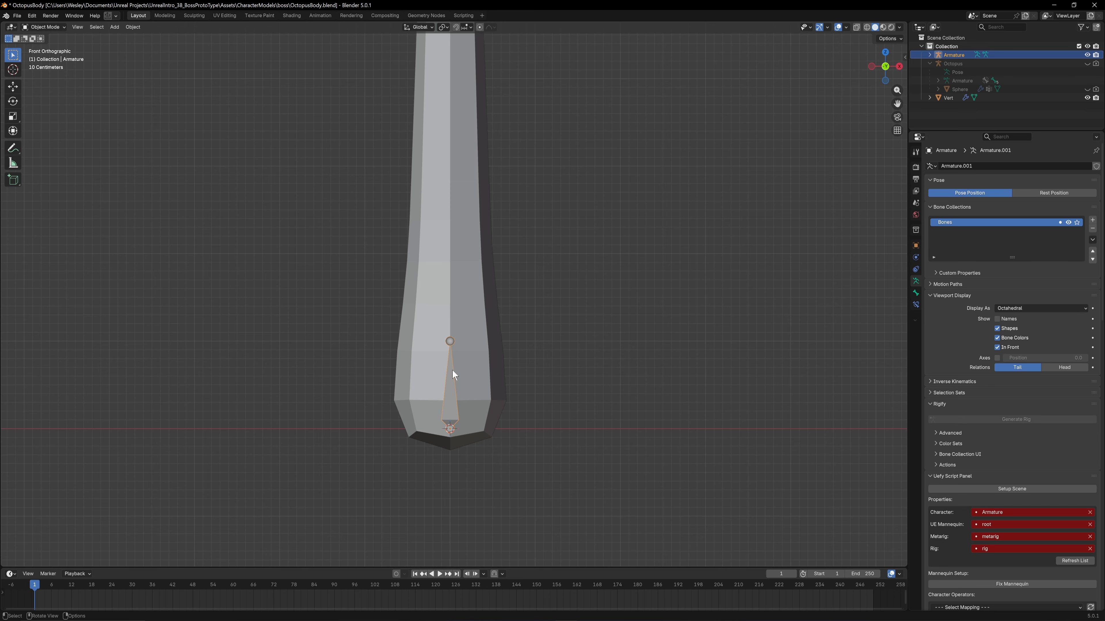
pyautogui.scroll(-1, 453, 374)
pyautogui.press('F2')
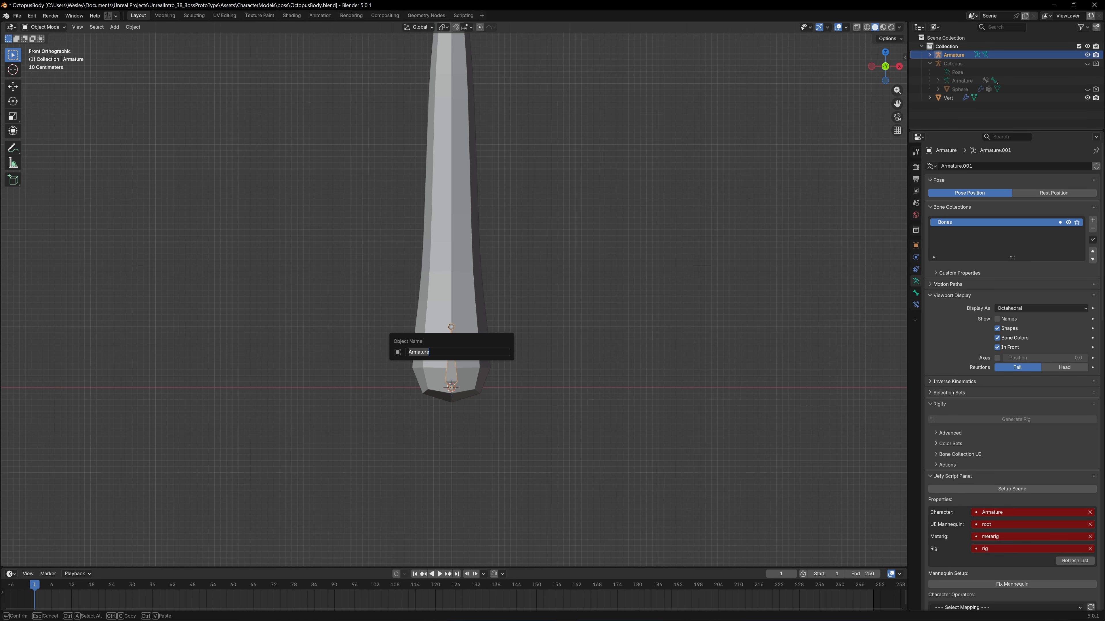
pyautogui.write('Tr')
pyautogui.press('Return')
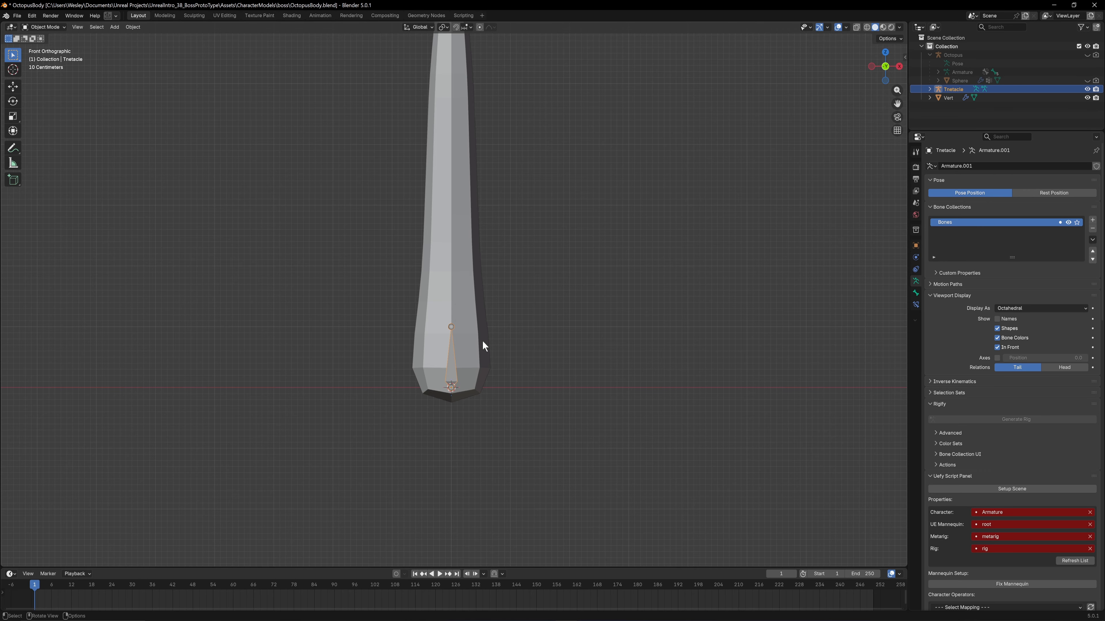
# Extrude six more bones upward along Z from the base bone, ending at the tentacle's tip
pyautogui.press('Tab')
pyautogui.keyDown('shift'); pyautogui.moveTo(498, 288); pyautogui.dragTo(547, 348, button='middle'); pyautogui.keyUp('shift')
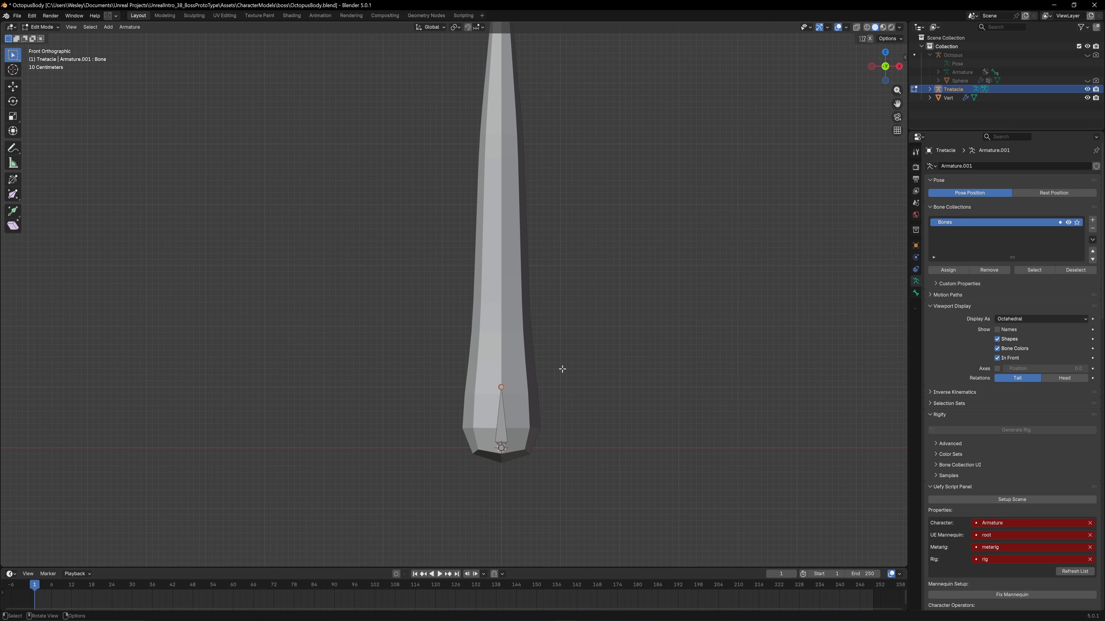
pyautogui.press('e')
pyautogui.click(562, 300)
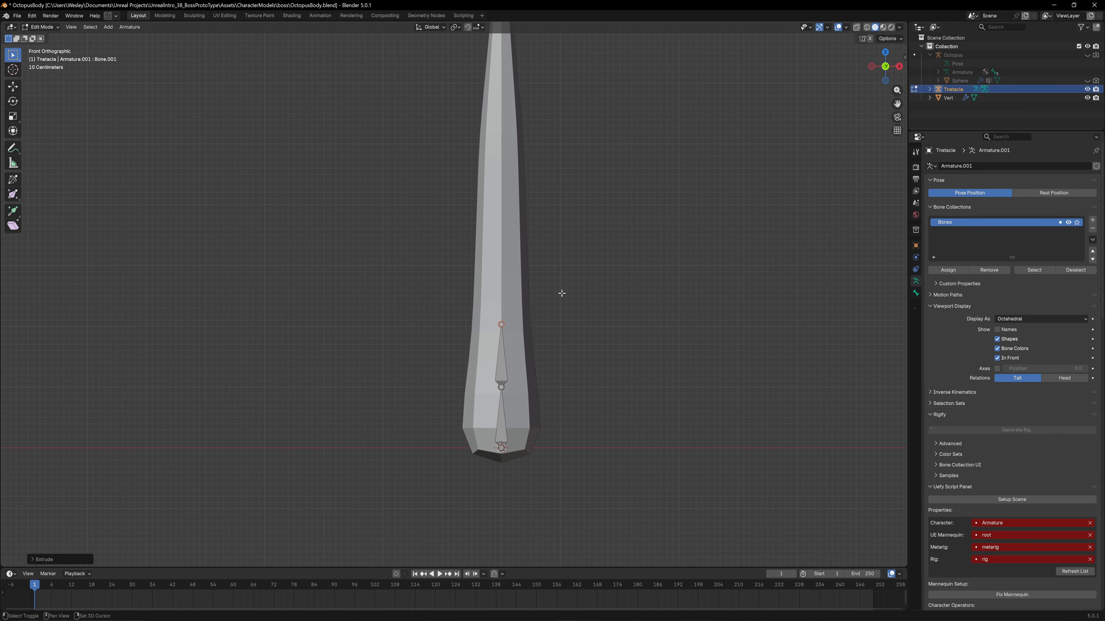
pyautogui.keyDown('shift'); pyautogui.moveTo(562, 293); pyautogui.dragTo(558, 378, button='middle'); pyautogui.keyUp('shift')
pyautogui.press('e')
pyautogui.click(555, 312)
pyautogui.press('e')
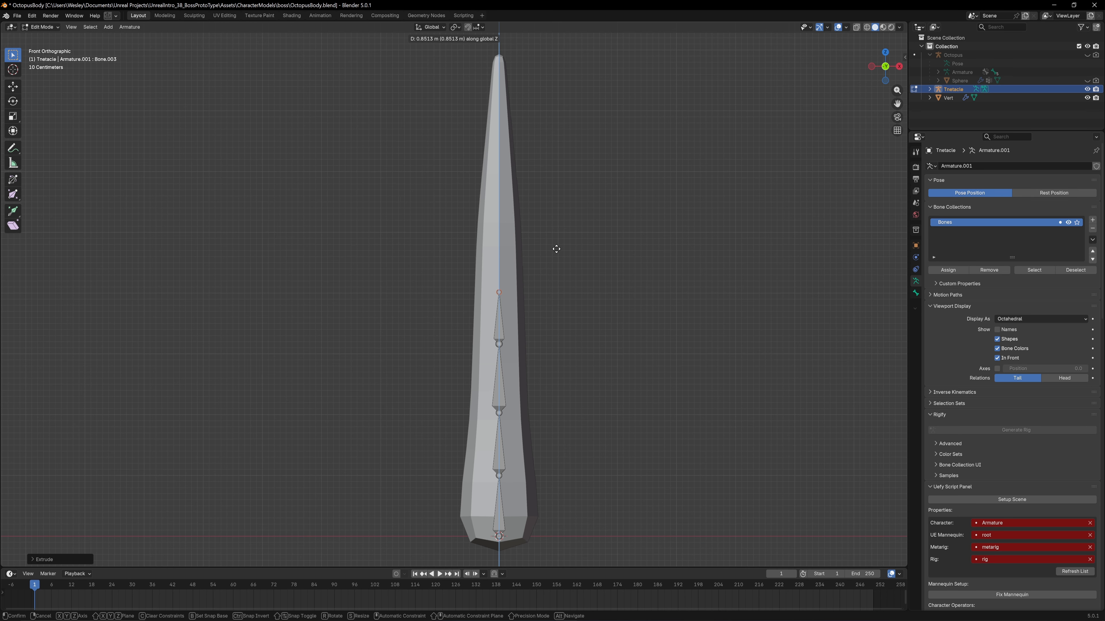
pyautogui.click(556, 236)
pyautogui.press('e')
pyautogui.click(555, 156)
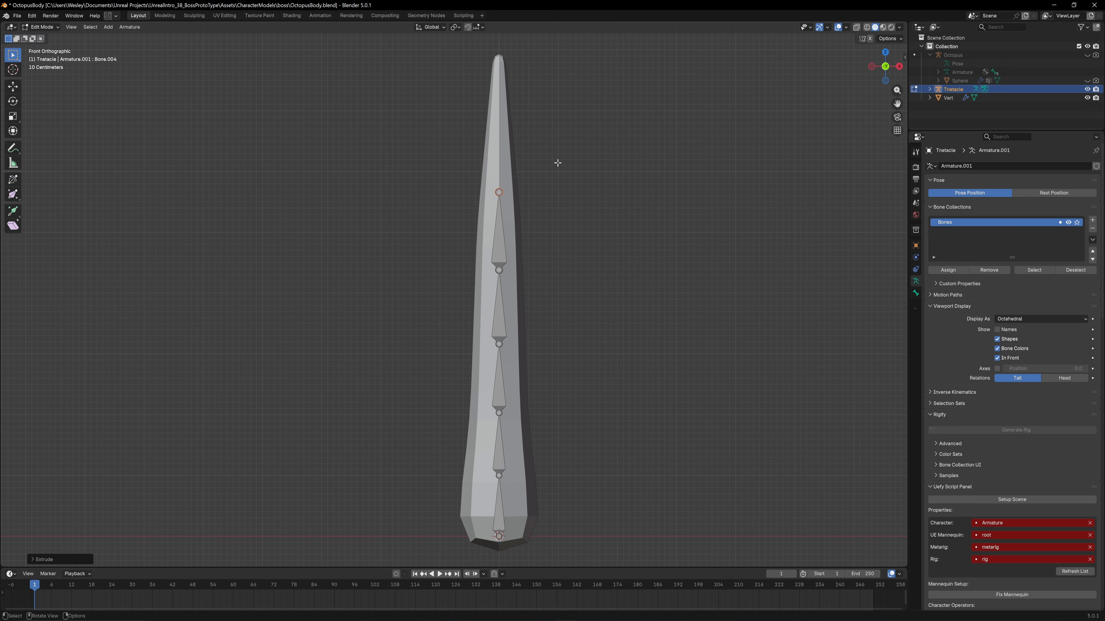
pyautogui.press('e')
pyautogui.click(549, 95)
pyautogui.press('e')
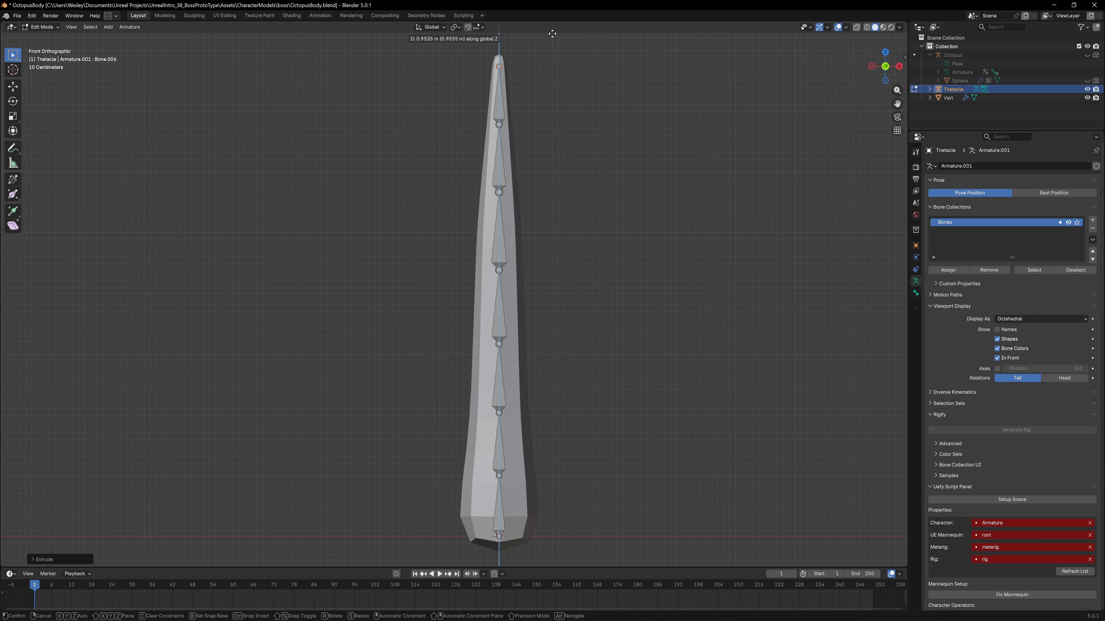
pyautogui.click(553, 29)
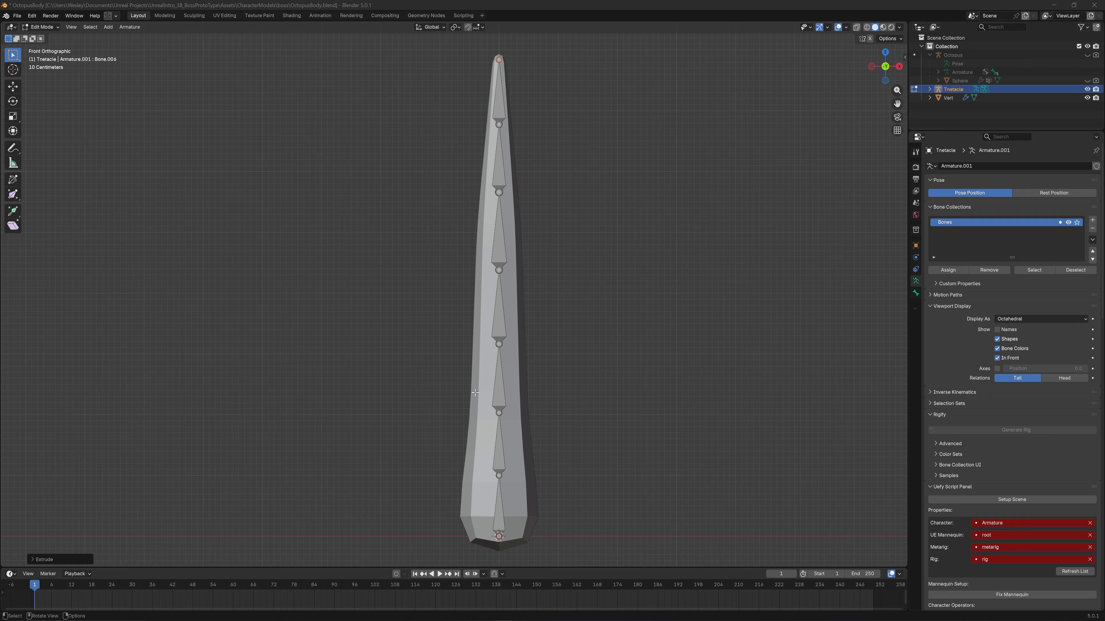
# Apply the Skin and Subdivision modifiers on the tentacle mesh
pyautogui.click(916, 258)
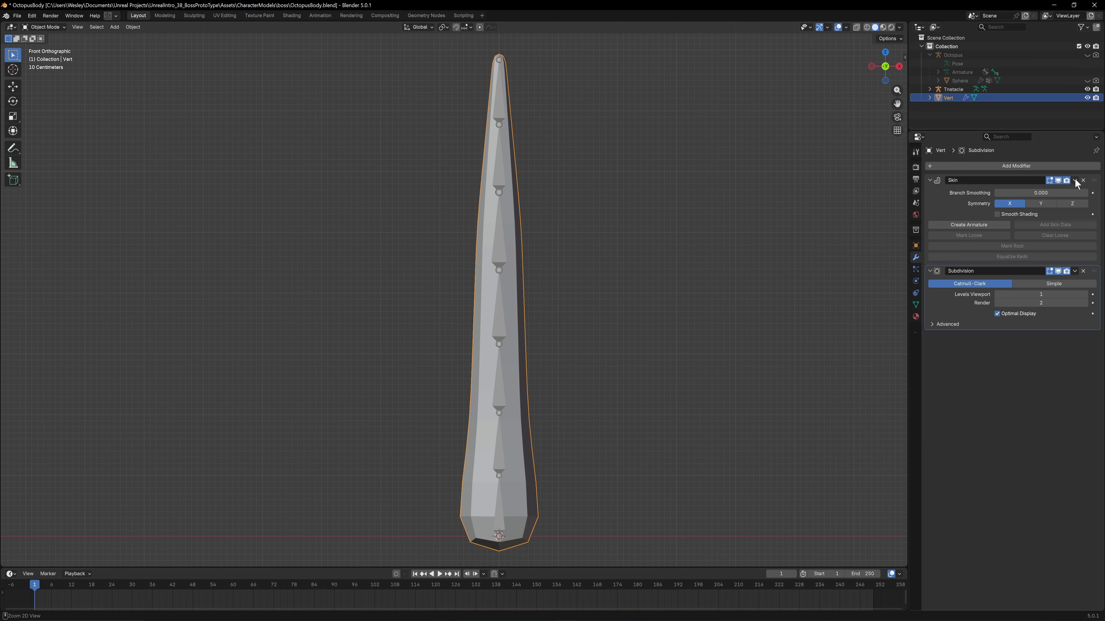
pyautogui.hotkey('ctrl', 'a')
pyautogui.hotkey('ctrl', 'a')
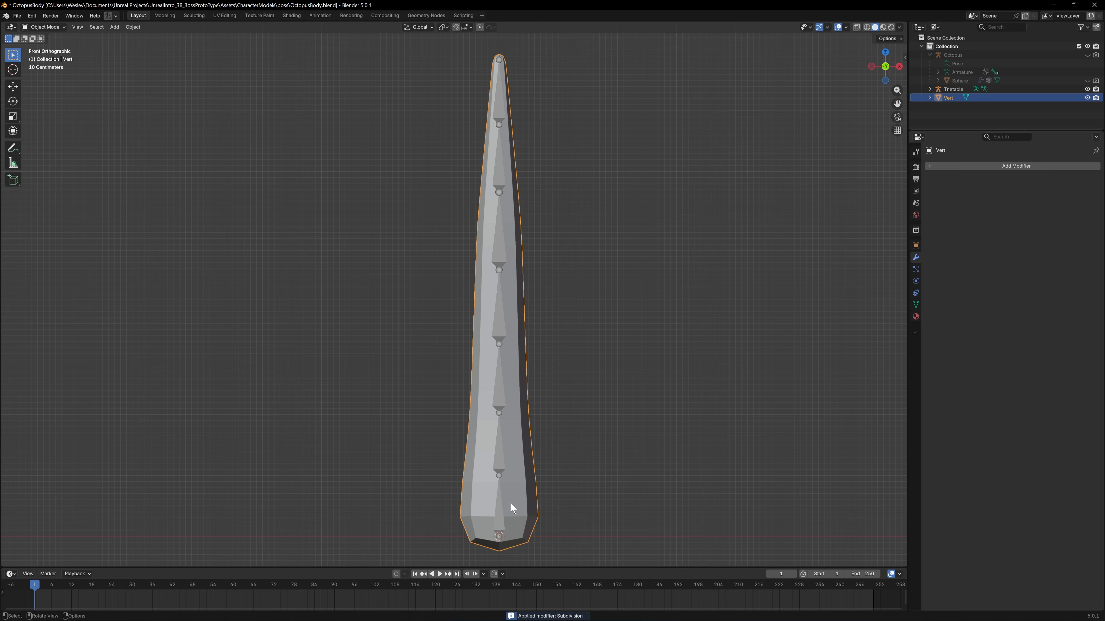
# Parent the tentacle mesh to the Tnetacle armature with automatic weights
pyautogui.moveTo(529, 449); pyautogui.dragTo(535, 476, button='middle')
pyautogui.keyDown('shift'); pyautogui.click(501, 499); pyautogui.keyUp('shift')
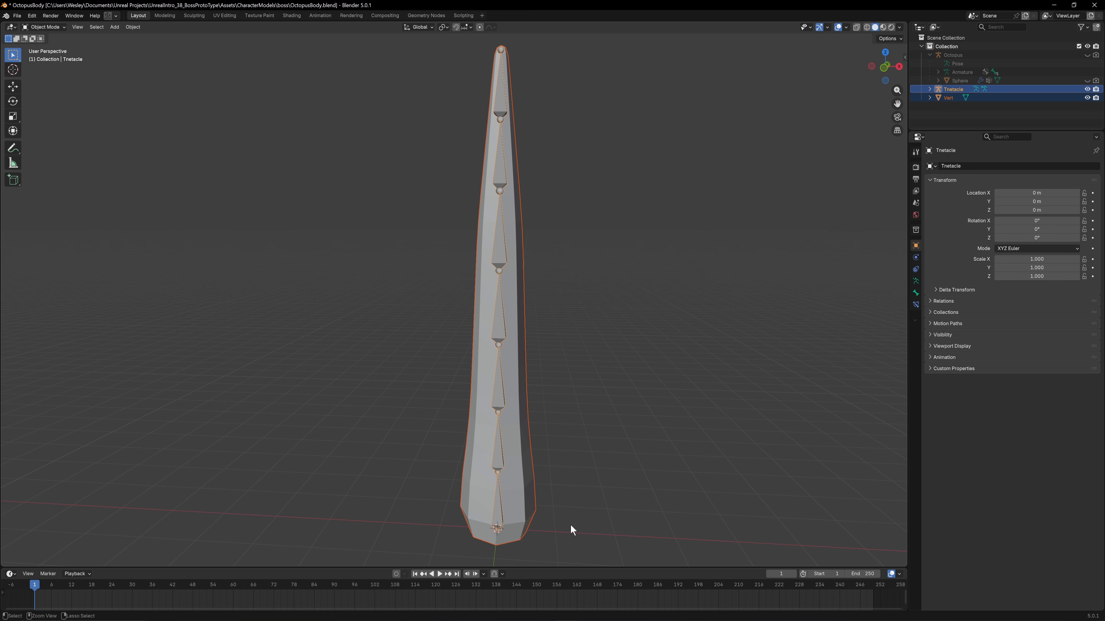
pyautogui.hotkey('ctrl', 'p')
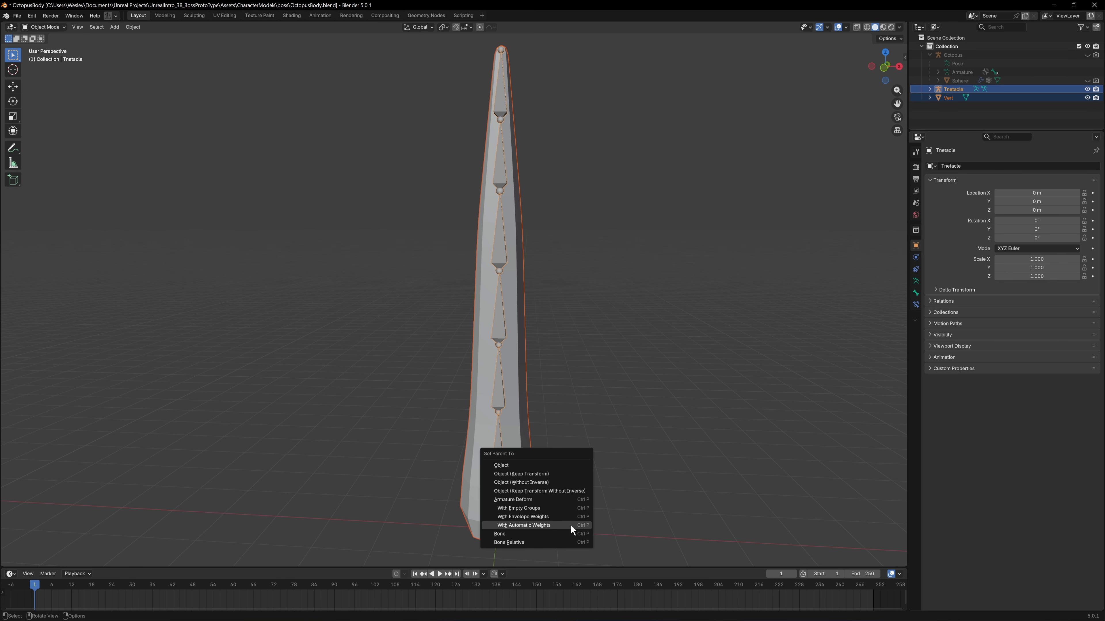
pyautogui.click(531, 525)
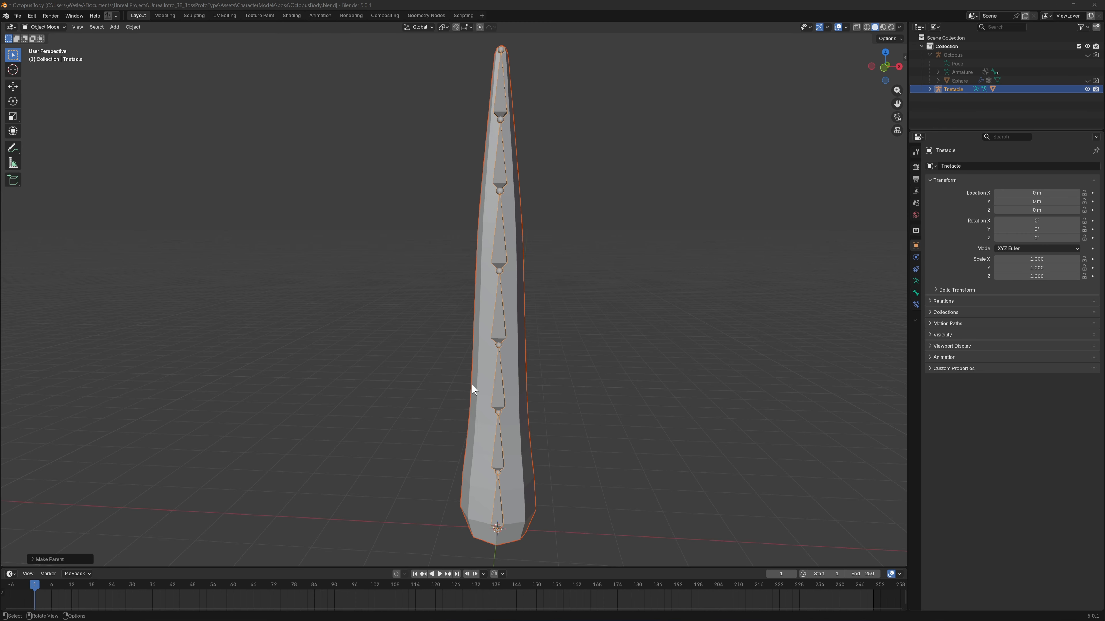
# Switch the tentacle armature to Pose Mode and try rotating its second bone about X
pyautogui.click(497, 443)
pyautogui.click(45, 28)
pyautogui.click(42, 56)
pyautogui.click(499, 449)
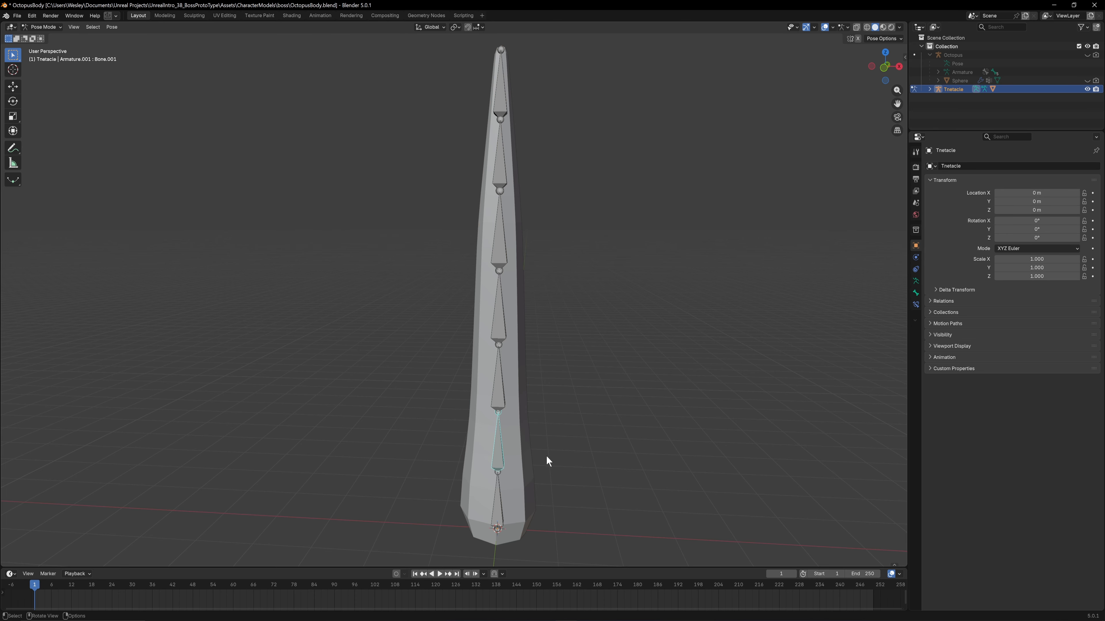
pyautogui.press('r')
pyautogui.press('x')
pyautogui.rightClick(555, 391)
# Try rotating the tentacle's middle bones to test how the mesh bends with the rig
pyautogui.click(505, 388)
pyautogui.moveTo(505, 389); pyautogui.dragTo(452, 387, button='middle')
pyautogui.press('r')
pyautogui.press('x')
pyautogui.click(464, 344)
pyautogui.press('r')
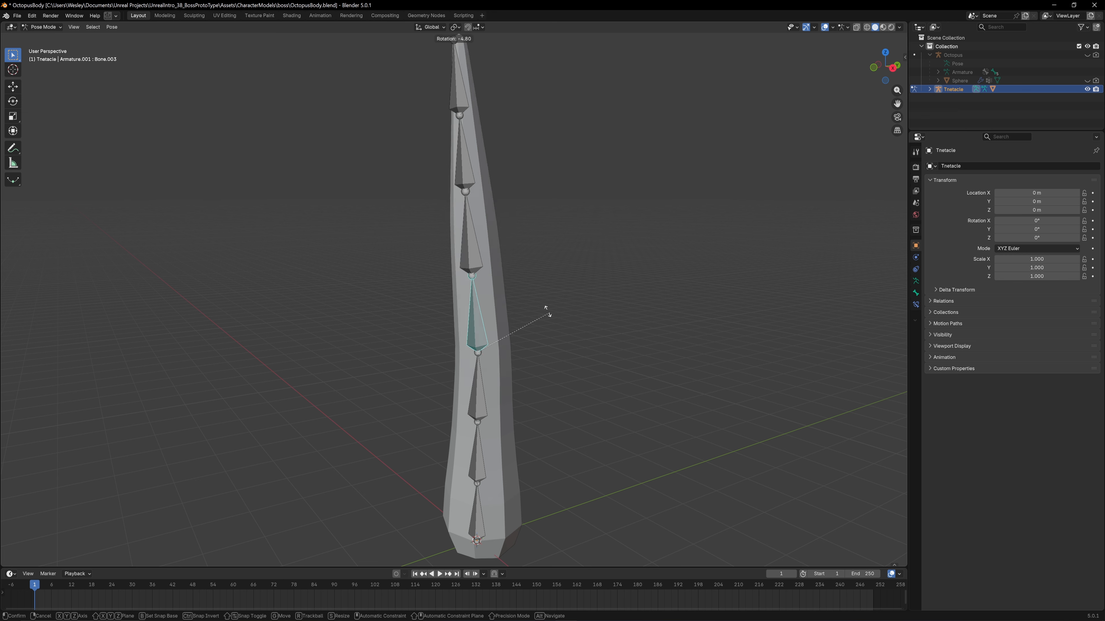
pyautogui.press('Escape')
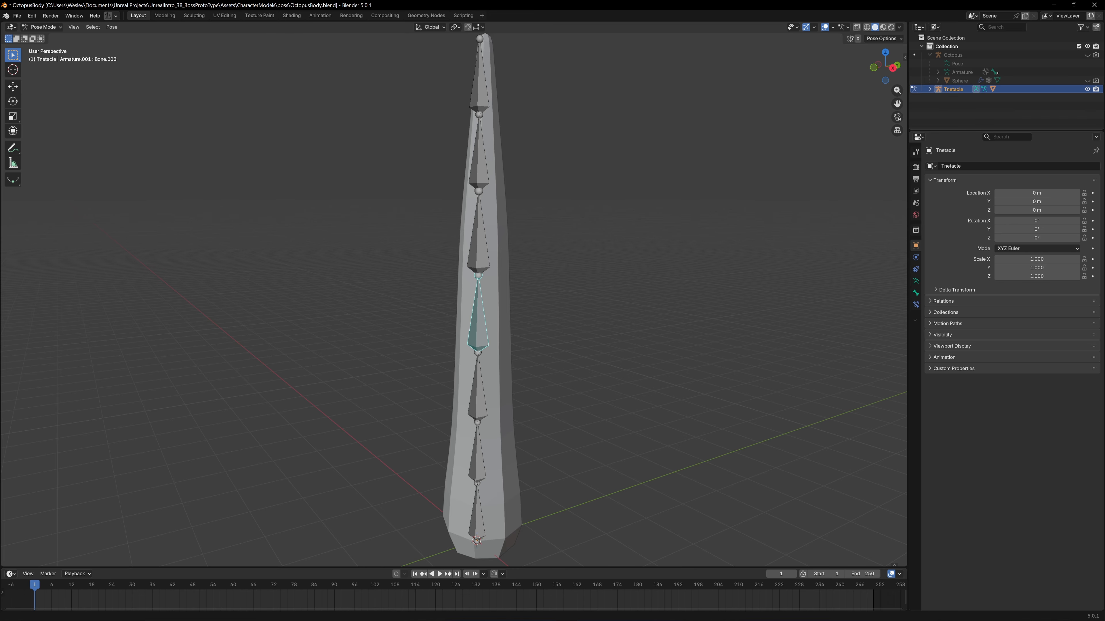
pyautogui.moveTo(600, 279); pyautogui.dragTo(628, 277, button='middle')
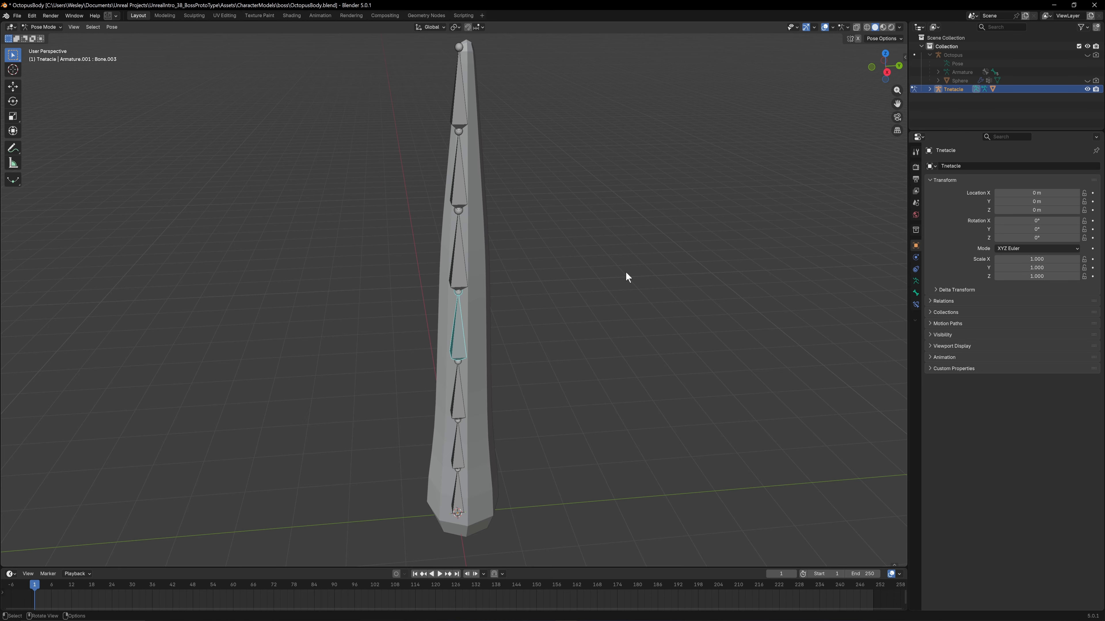
pyautogui.moveTo(437, 518); pyautogui.dragTo(545, 465, button='middle')
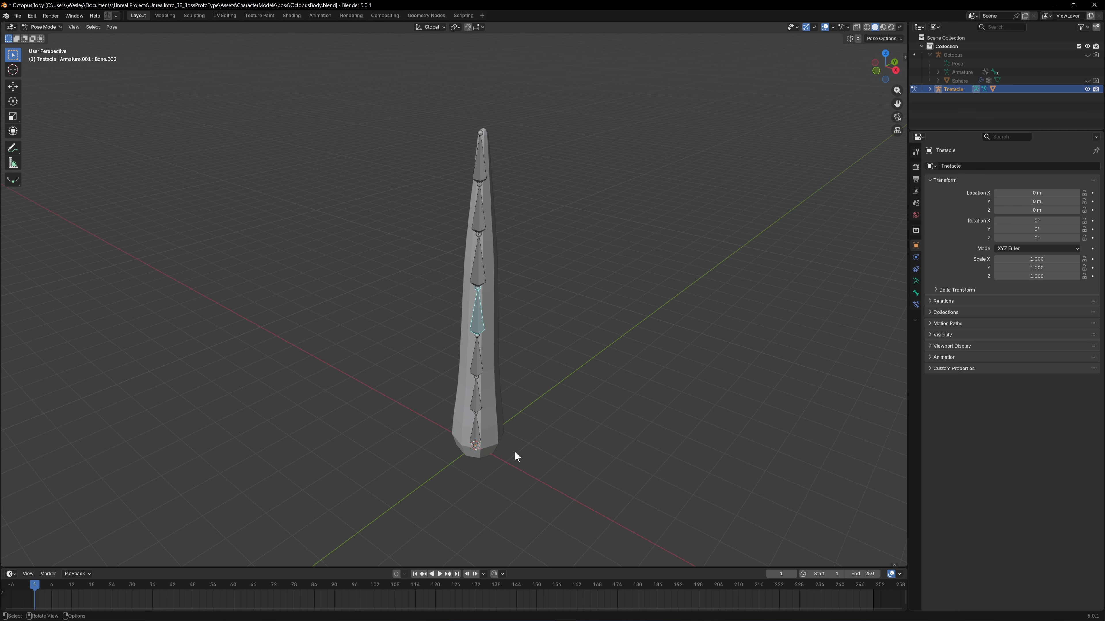
# Return to Object Mode, select both the tentacle armature and its mesh, and save the file
pyautogui.hotkey('ctrl', 'Tab')
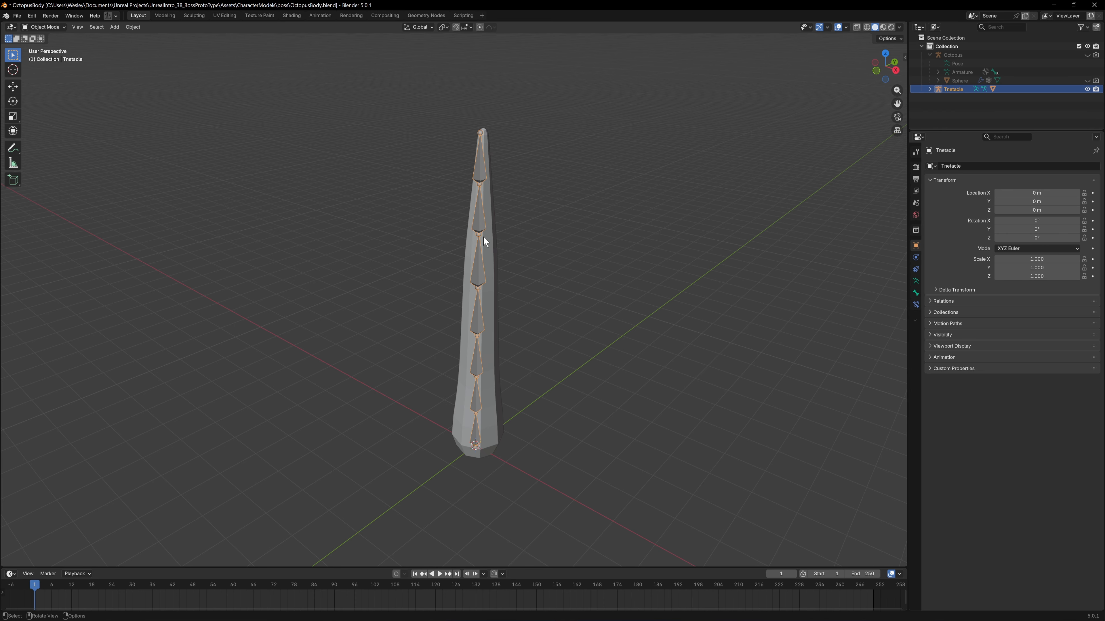
pyautogui.moveTo(579, 422); pyautogui.dragTo(390, 187)
pyautogui.moveTo(549, 385); pyautogui.dragTo(632, 247, button='middle')
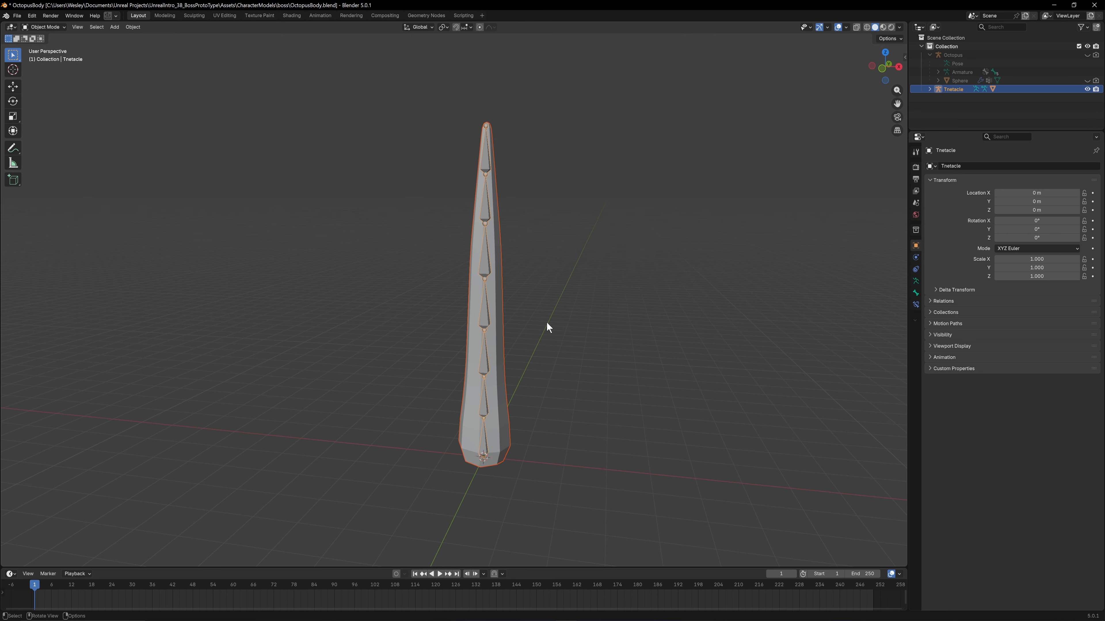
pyautogui.hotkey('ctrl', 's')
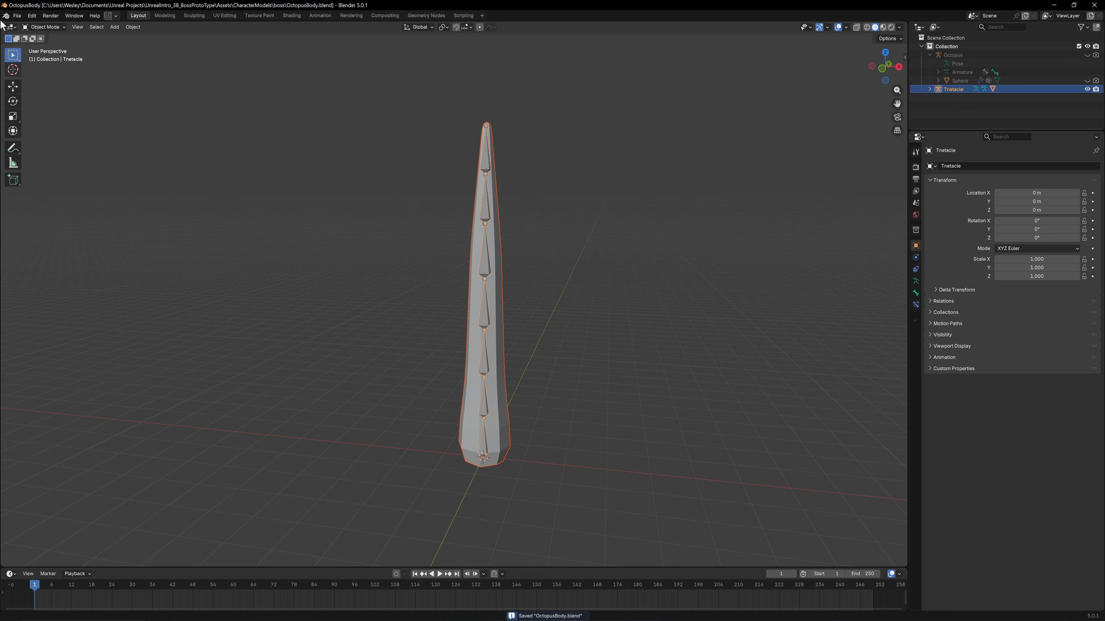
# Start an FBX export of the selected tentacle armature and mesh
pyautogui.moveTo(343, 139); pyautogui.dragTo(687, 404)
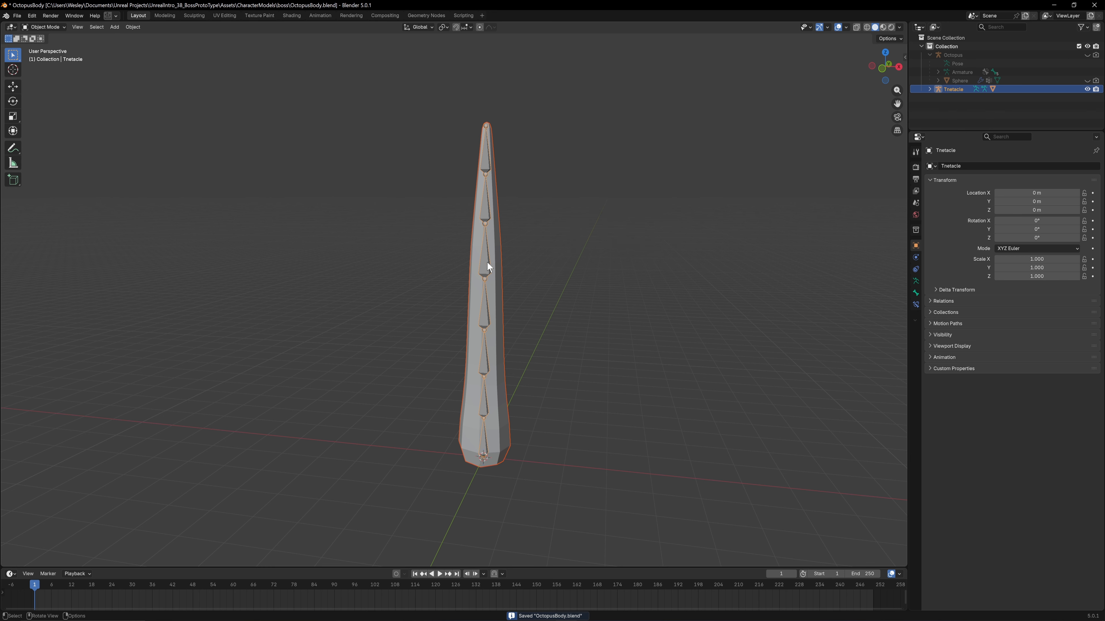
pyautogui.click(18, 15)
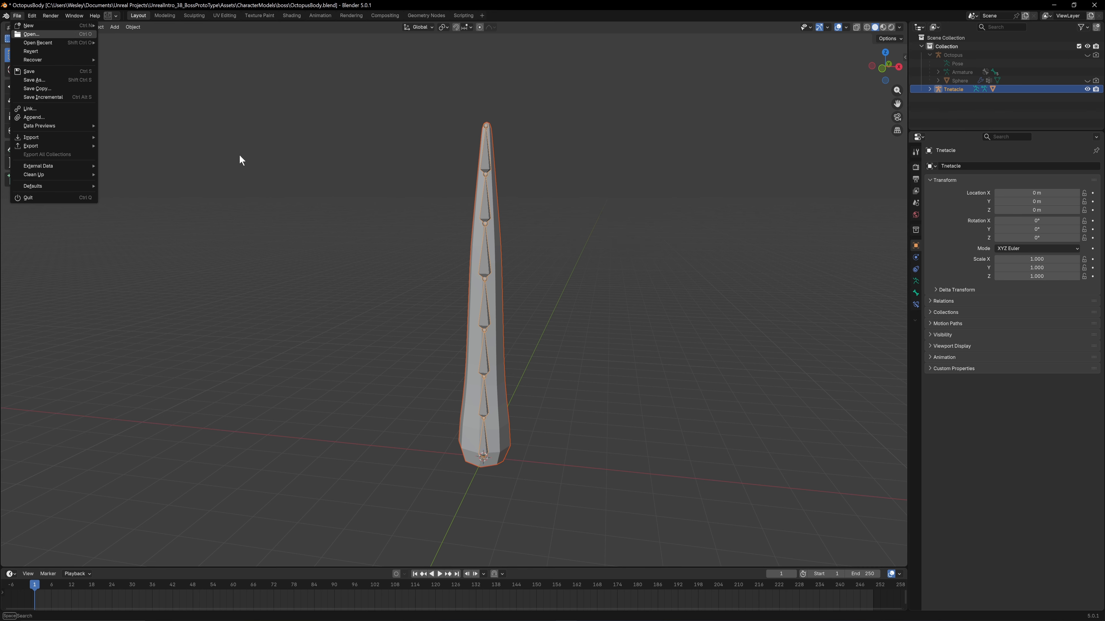
pyautogui.moveTo(52, 143)
pyautogui.click(122, 214)
pyautogui.moveTo(847, 199); pyautogui.dragTo(725, 179)
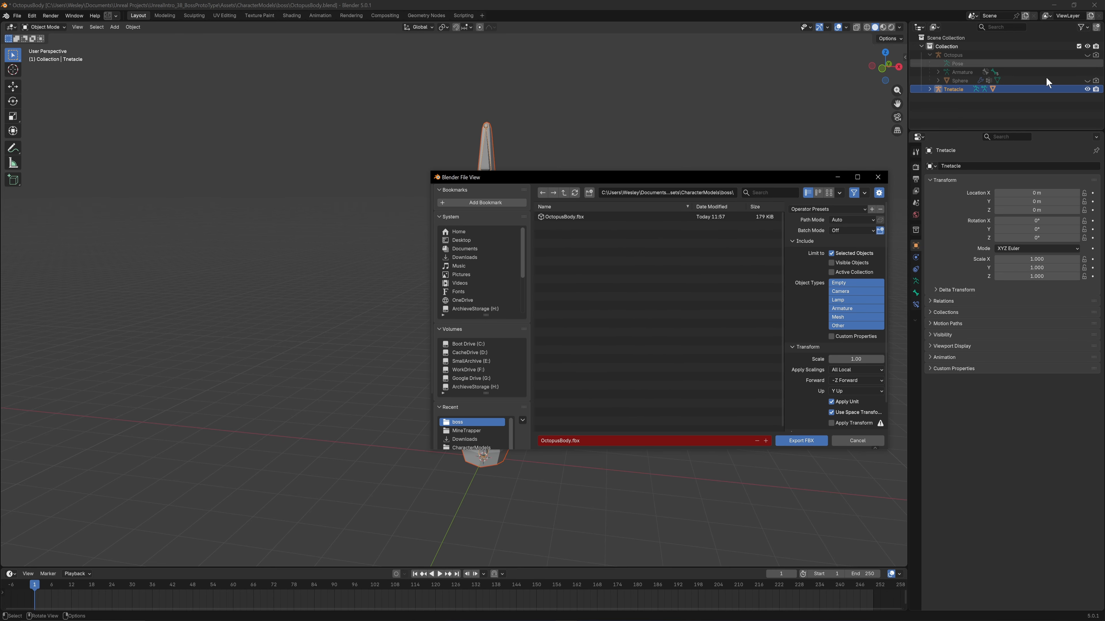